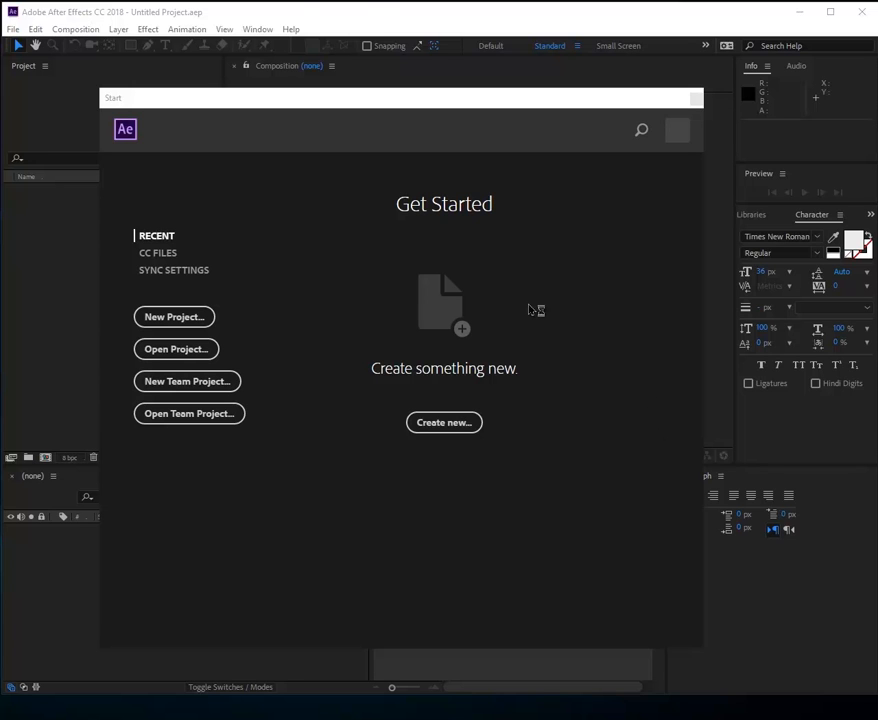
Create a new PAL D1/DV composition at 720 × 576 px, 25 fps, lasting 6 seconds with a light gray background.
left_click(459, 426)
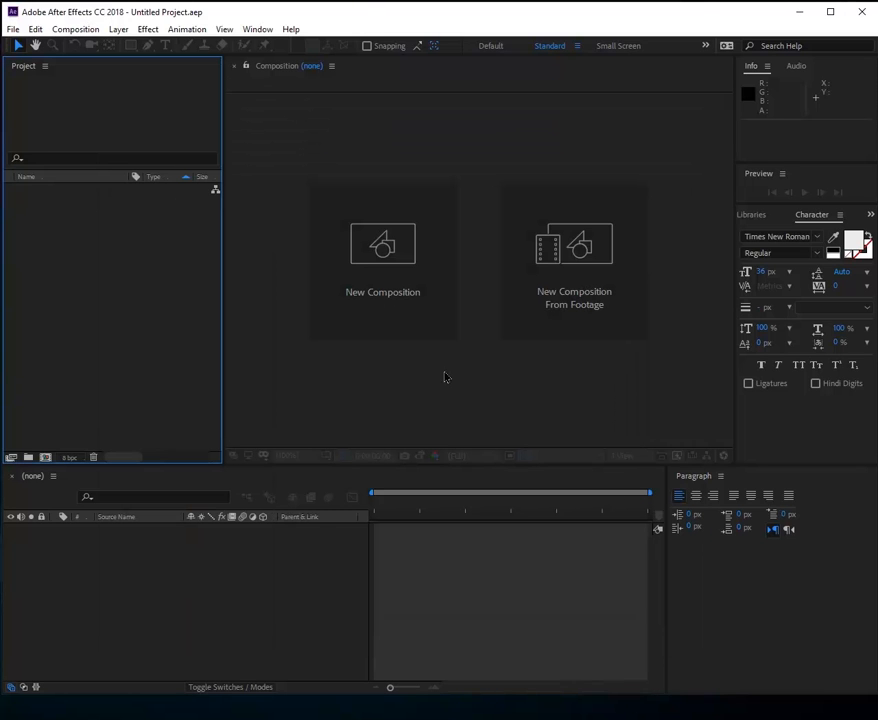
left_click(387, 257)
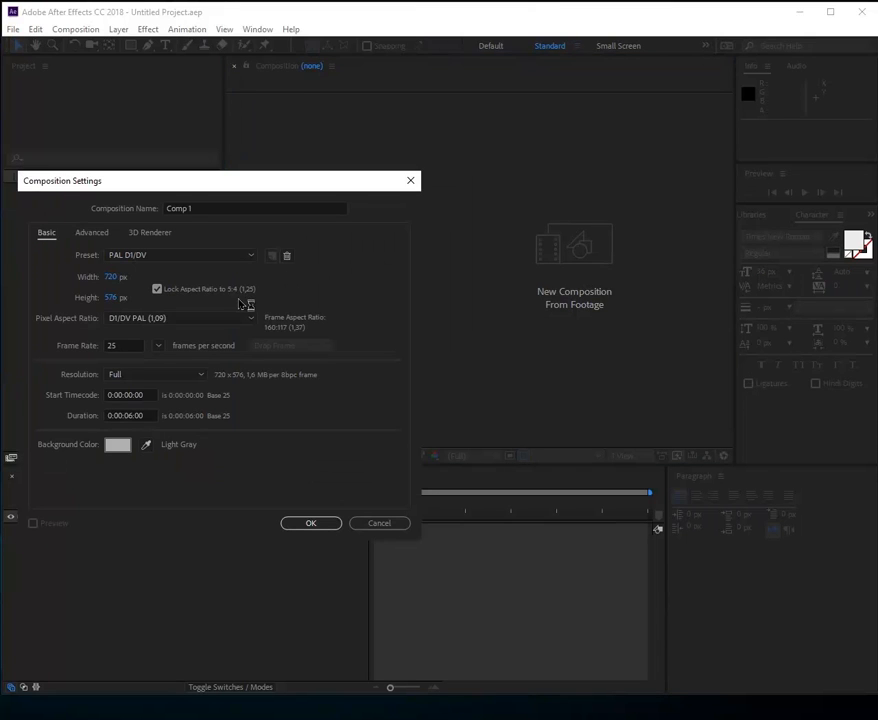
left_click(253, 255)
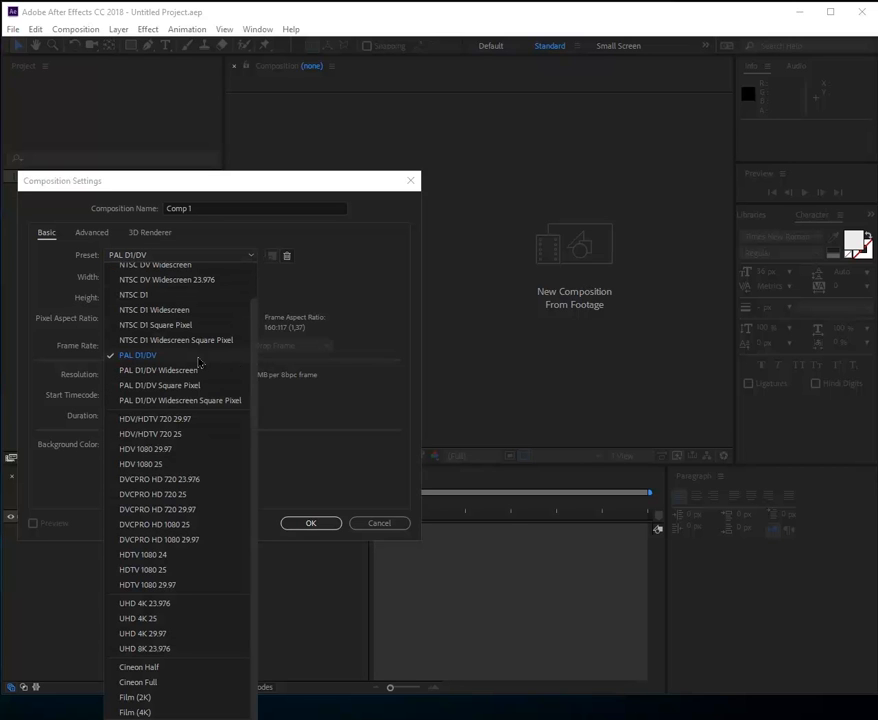
left_click(336, 396)
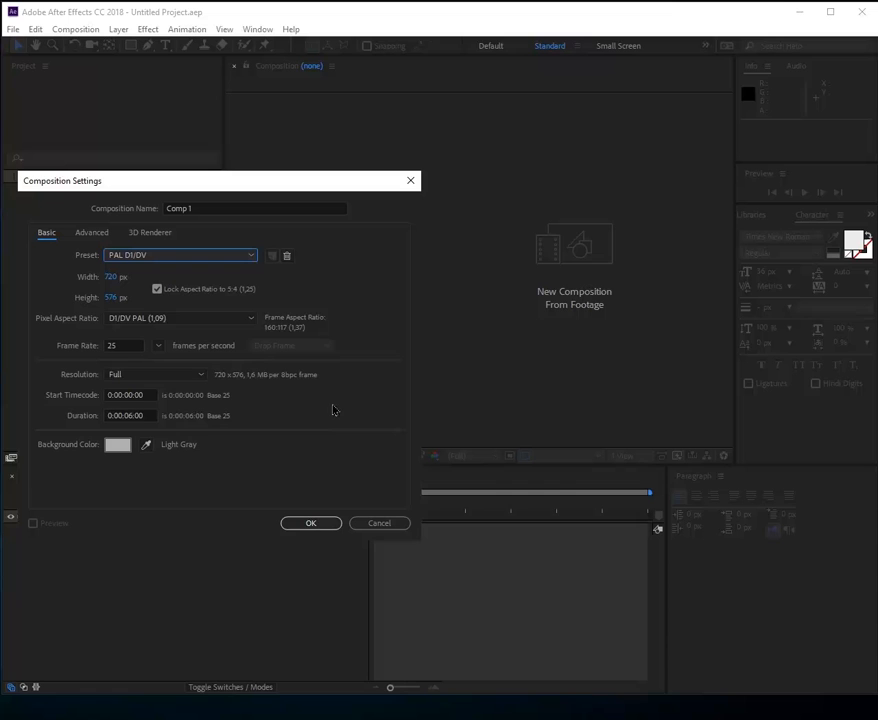
left_click(130, 416)
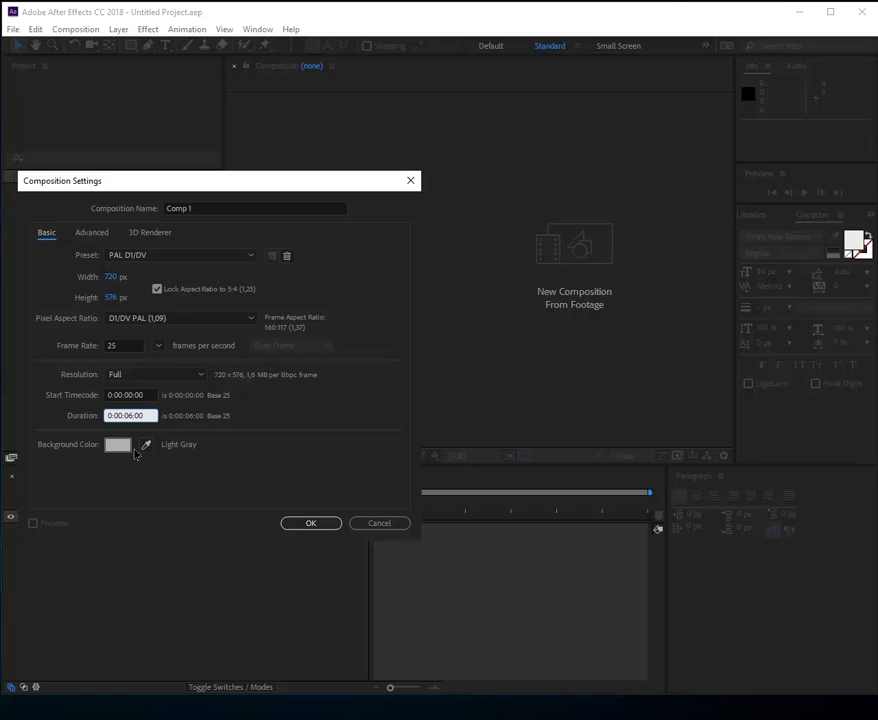
left_click(148, 446)
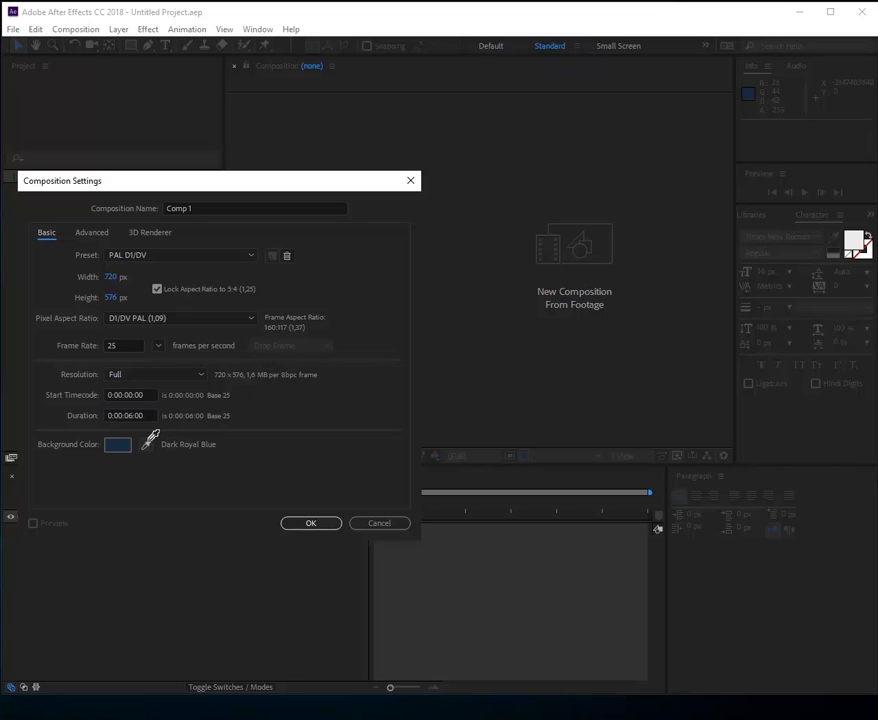
left_click(143, 449)
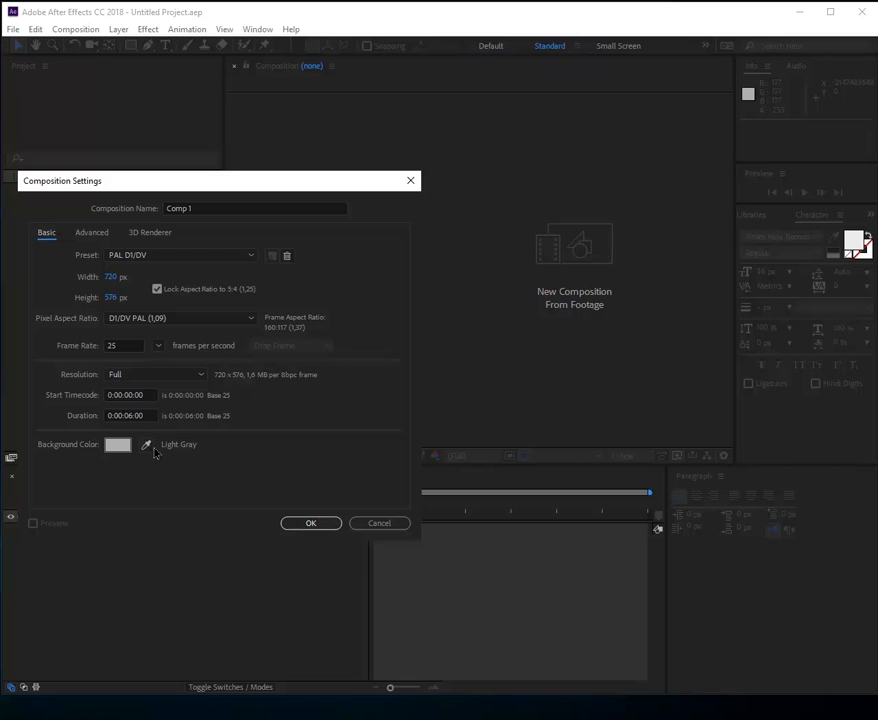
left_click(300, 522)
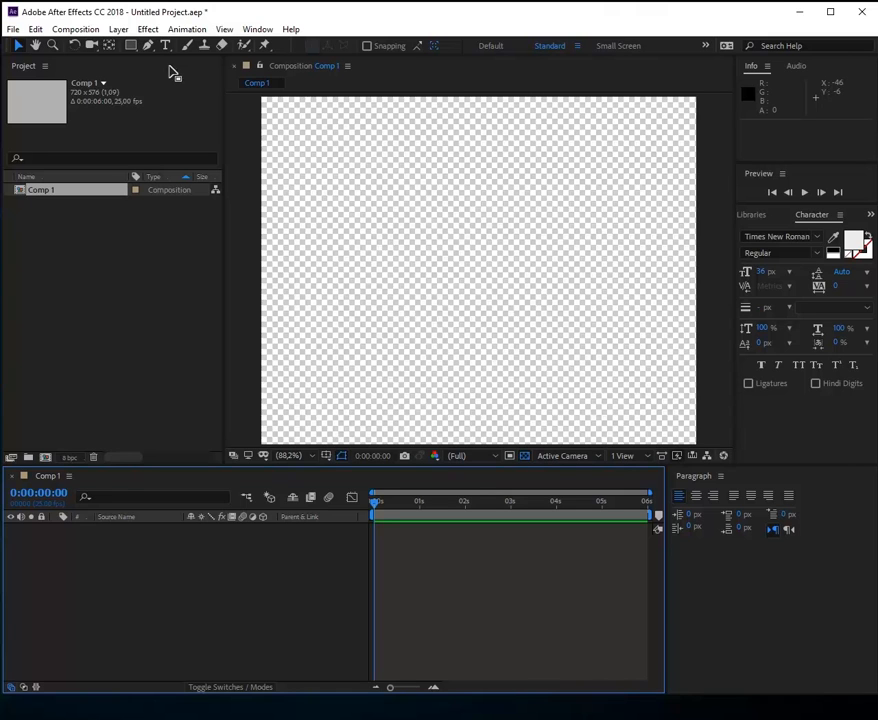
left_click(386, 714)
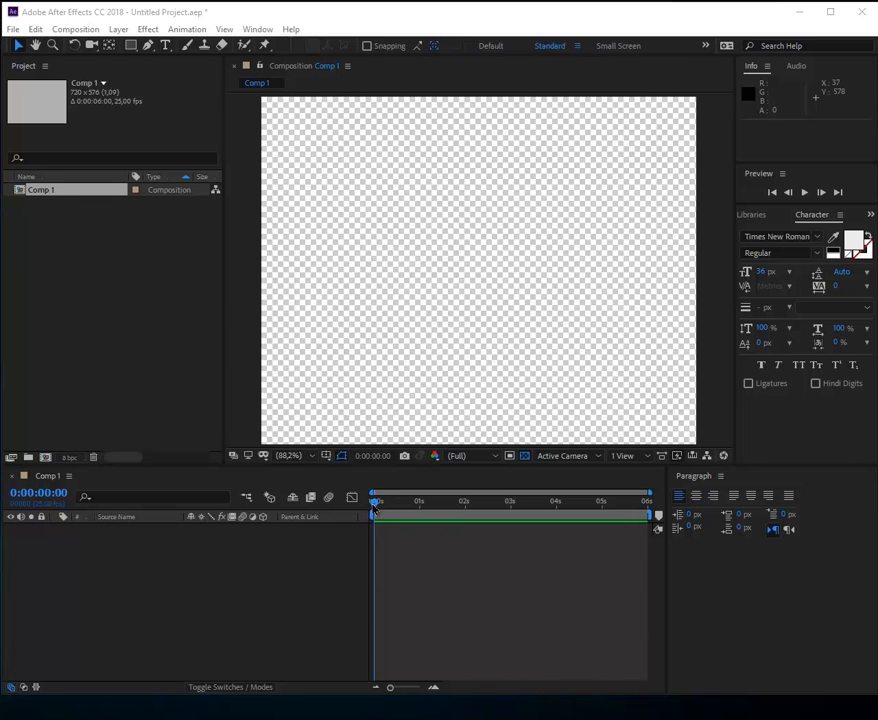
left_click(407, 241)
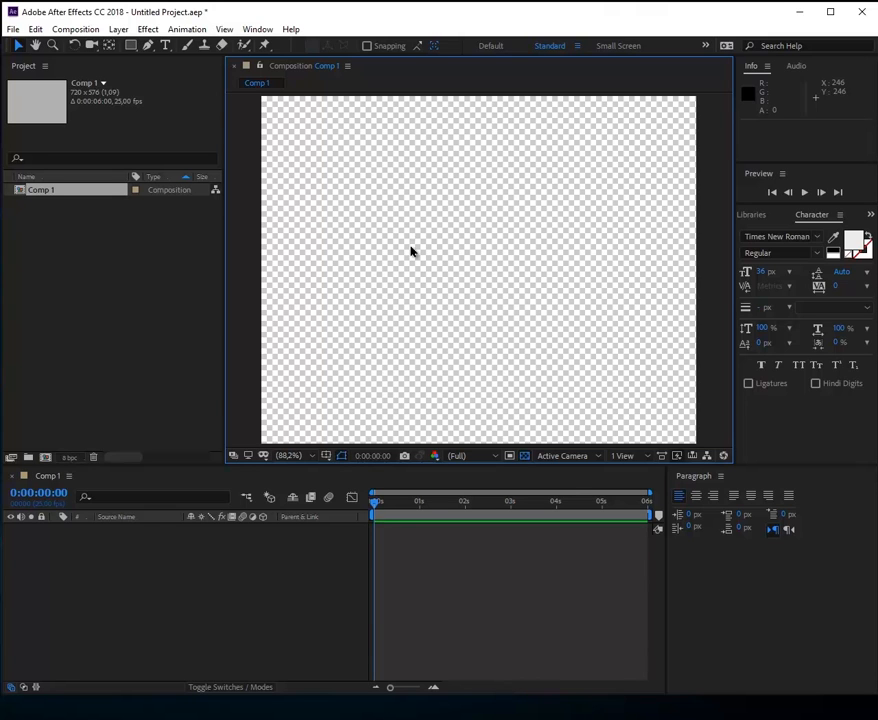
Add a black solid layer, 720 × 576 px with square pixels, to the composition.
left_click(118, 29)
mouse_move(158, 47)
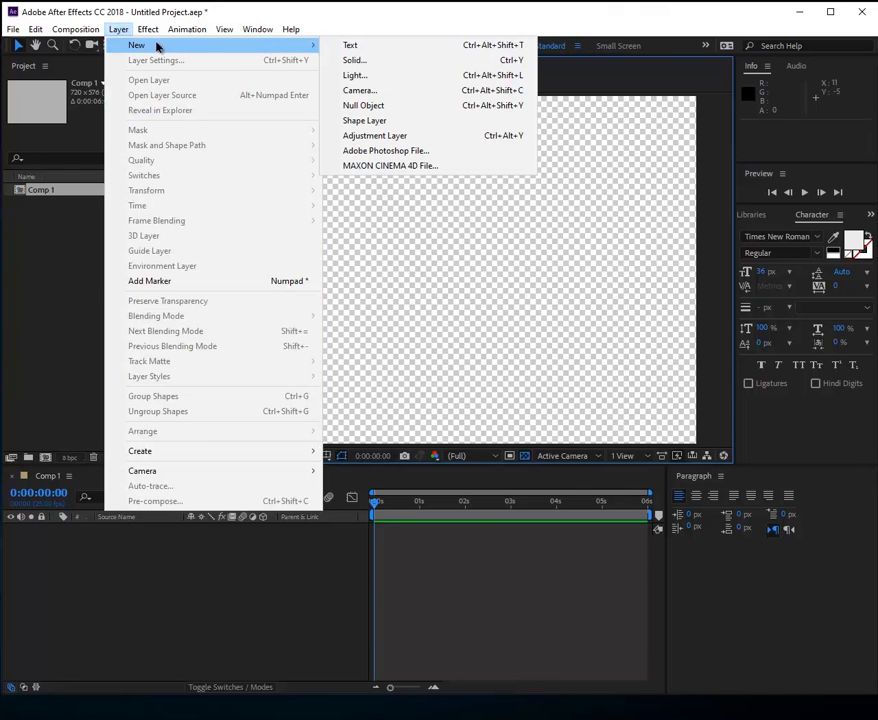
left_click(341, 63)
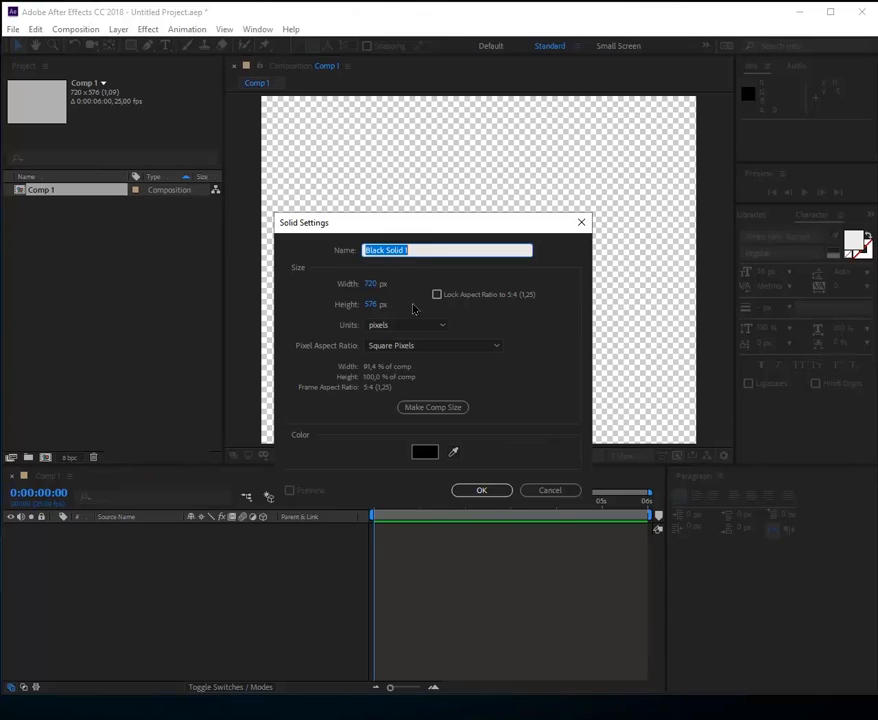
left_click(424, 451)
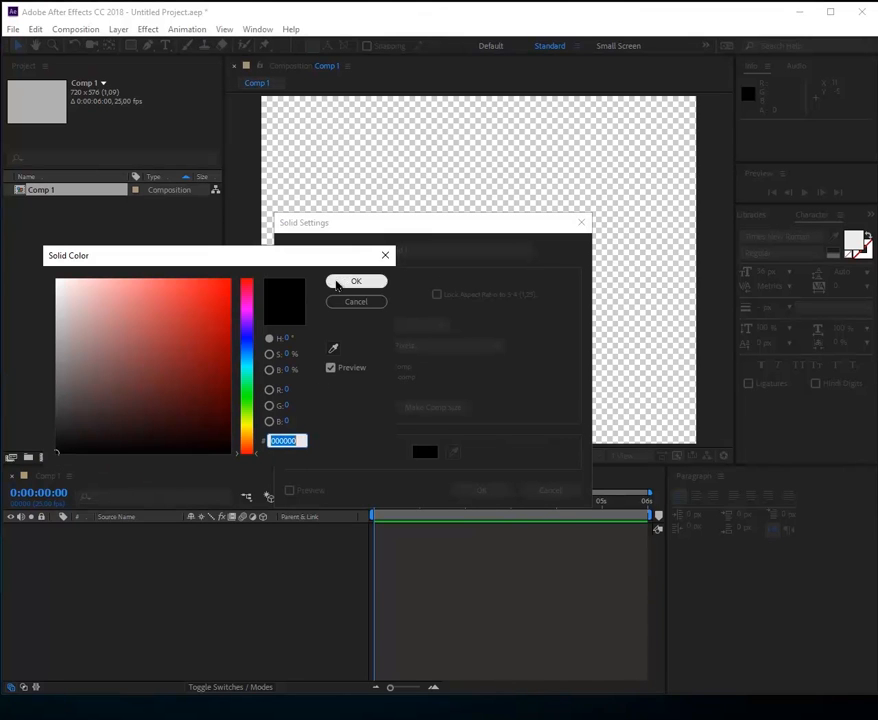
left_click(350, 281)
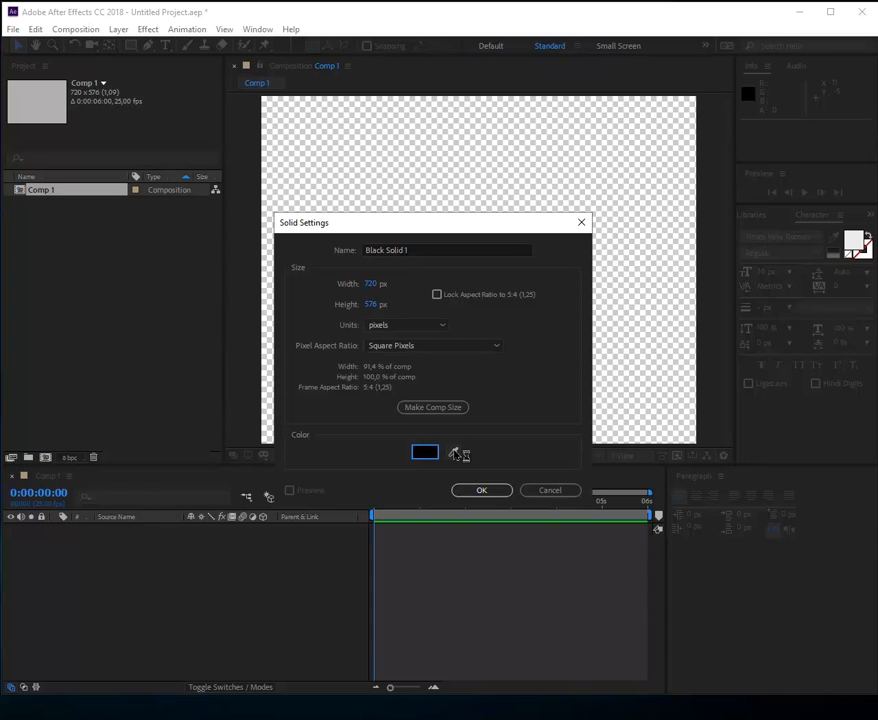
left_click(478, 490)
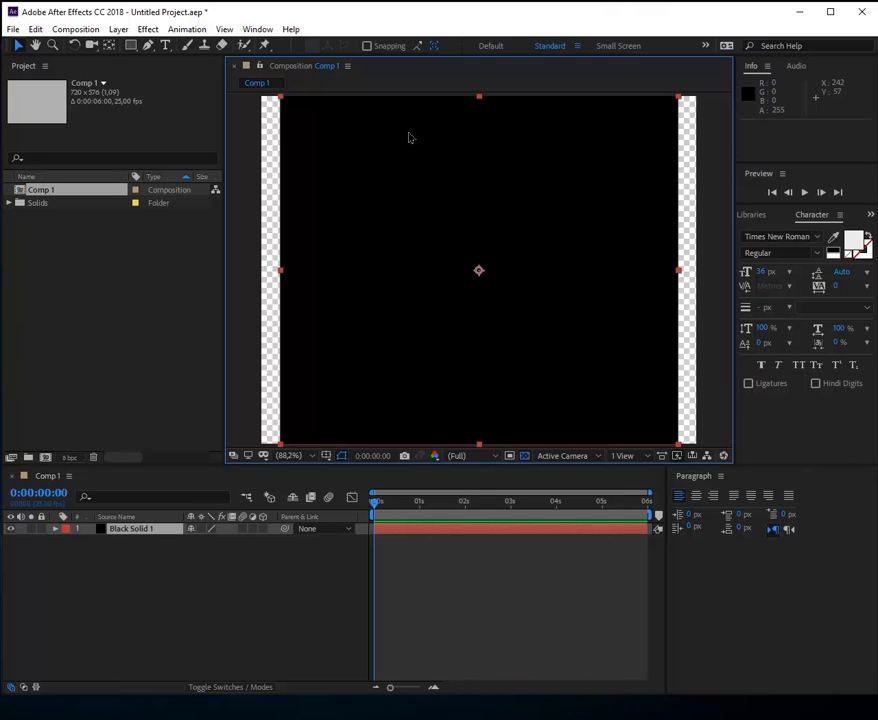
Draw an elliptical mask about 244 × 171 px on the black solid, slightly above the composition's center.
left_click(132, 47)
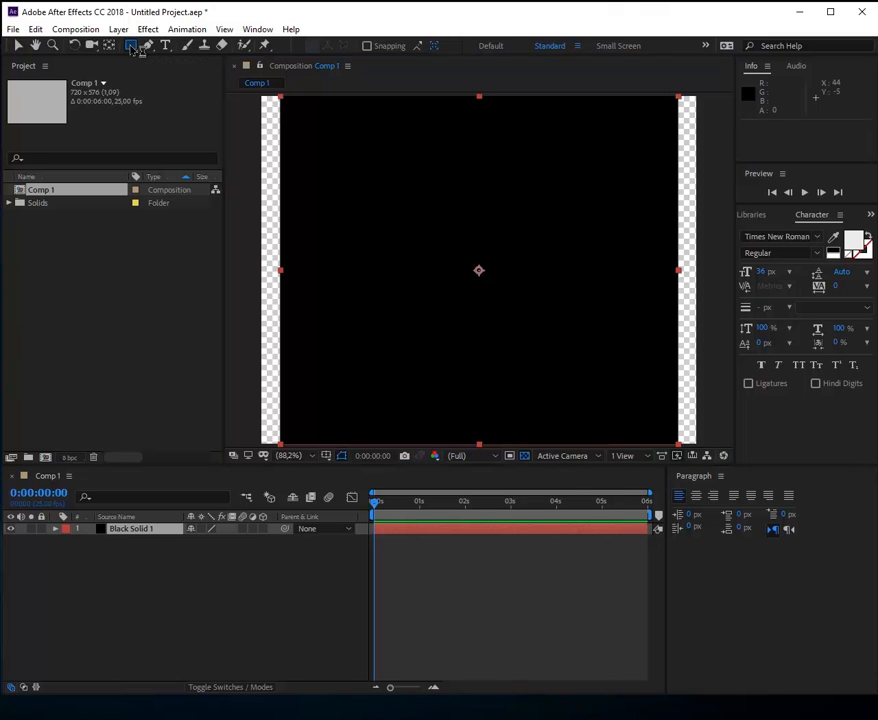
left_click(185, 75)
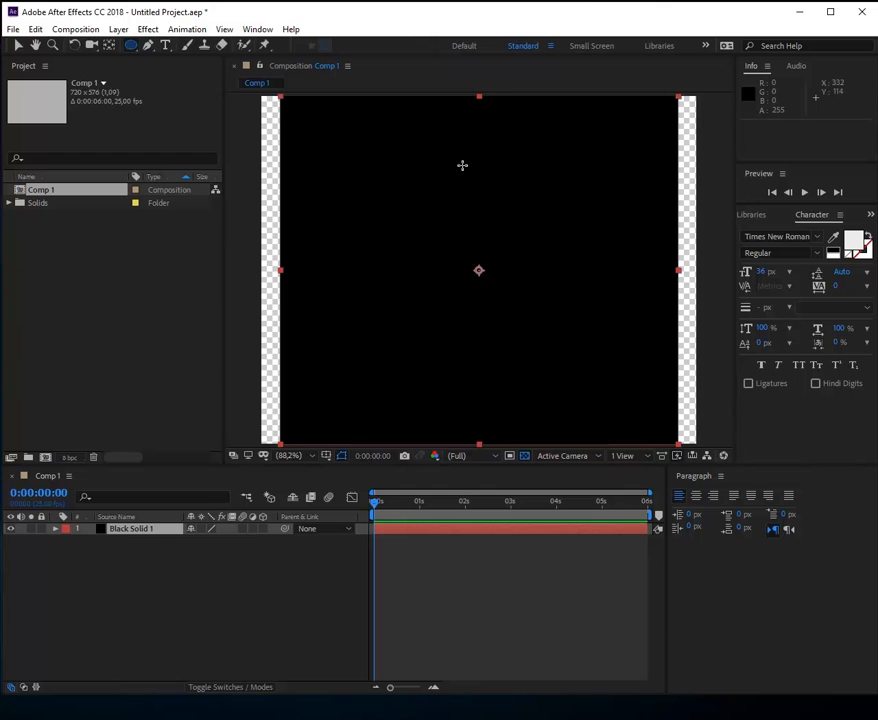
left_click_drag(426, 177, 561, 281)
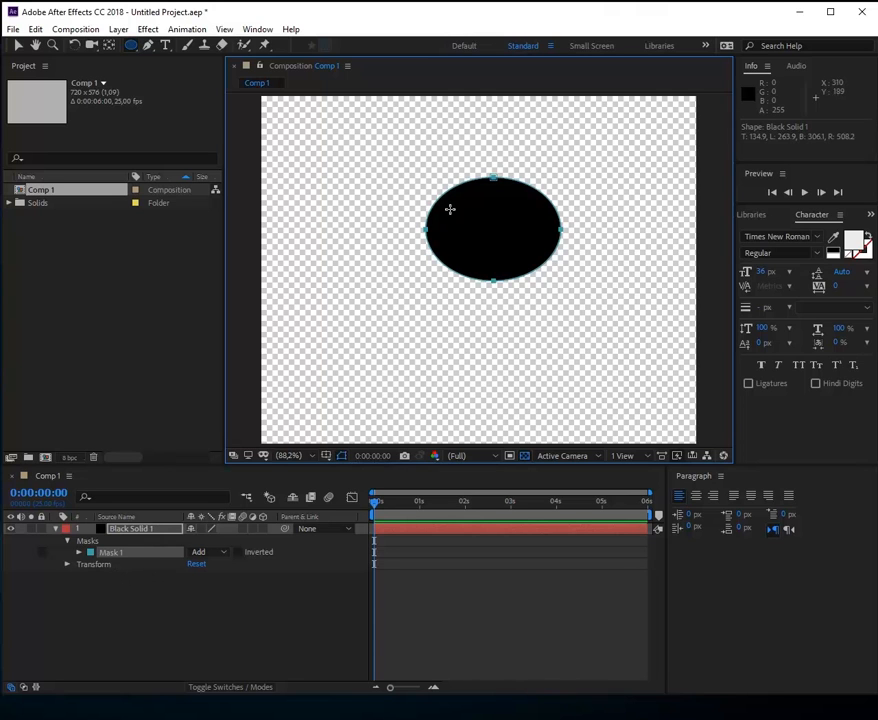
Cut the ellipse into an eyelid crescent with a second, lower elliptical mask about 253 × 152 px set to Subtract, then shift it slightly up.
left_click_drag(424, 206, 564, 296)
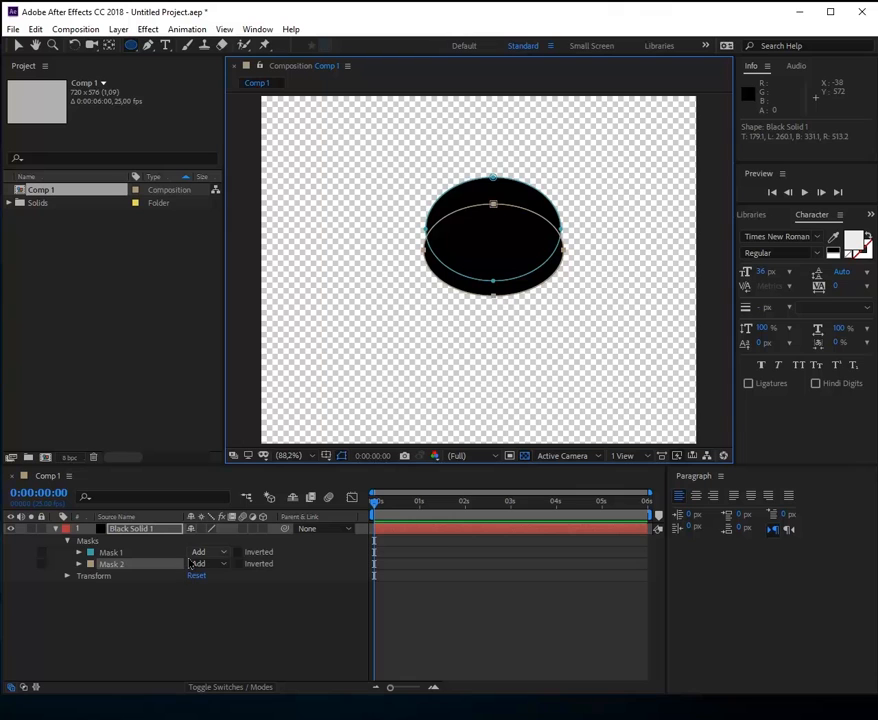
left_click(226, 567)
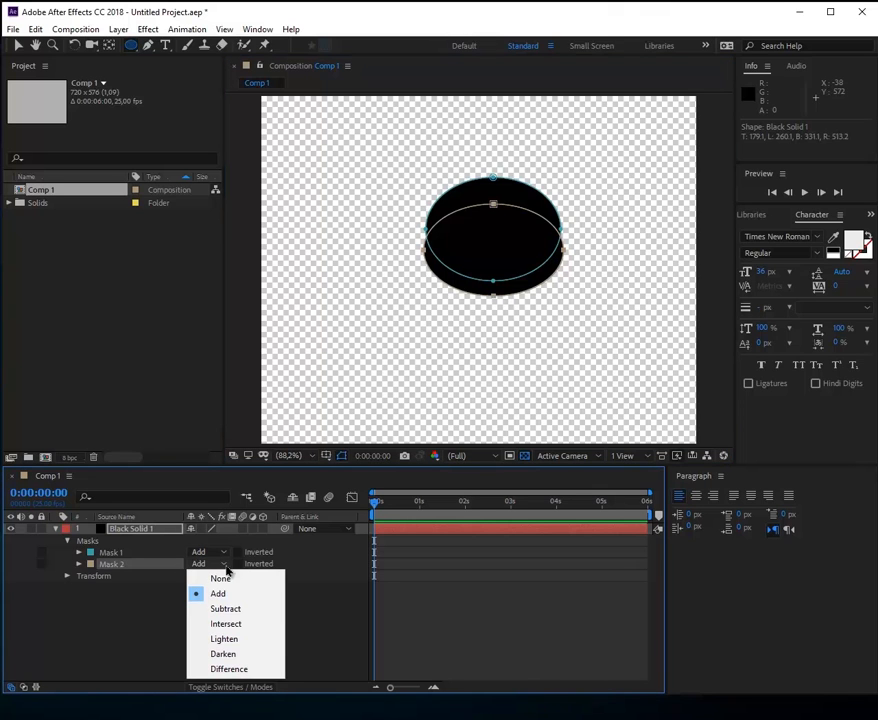
left_click(224, 610)
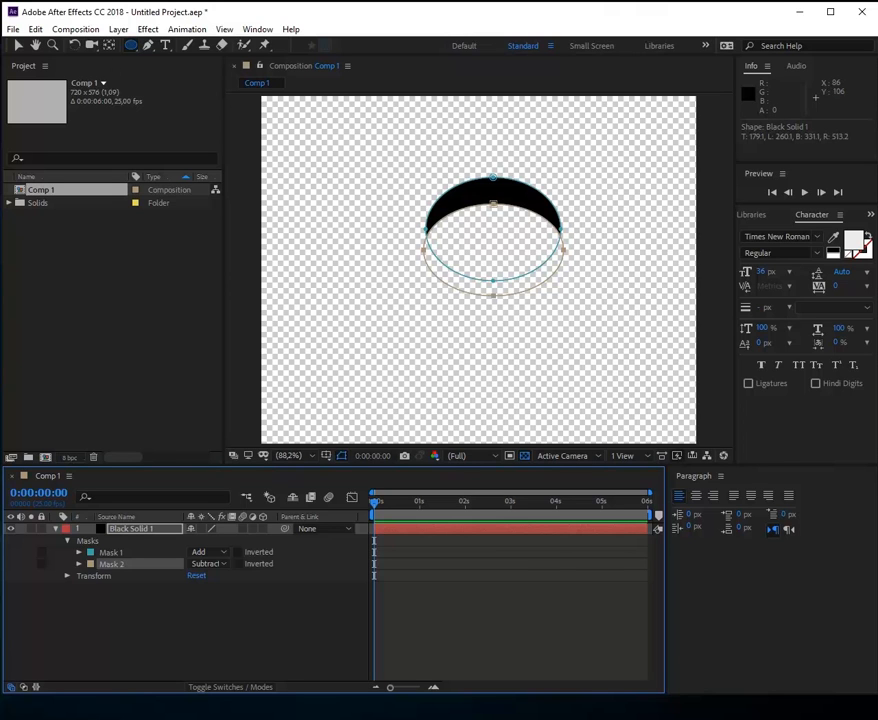
left_click(18, 45)
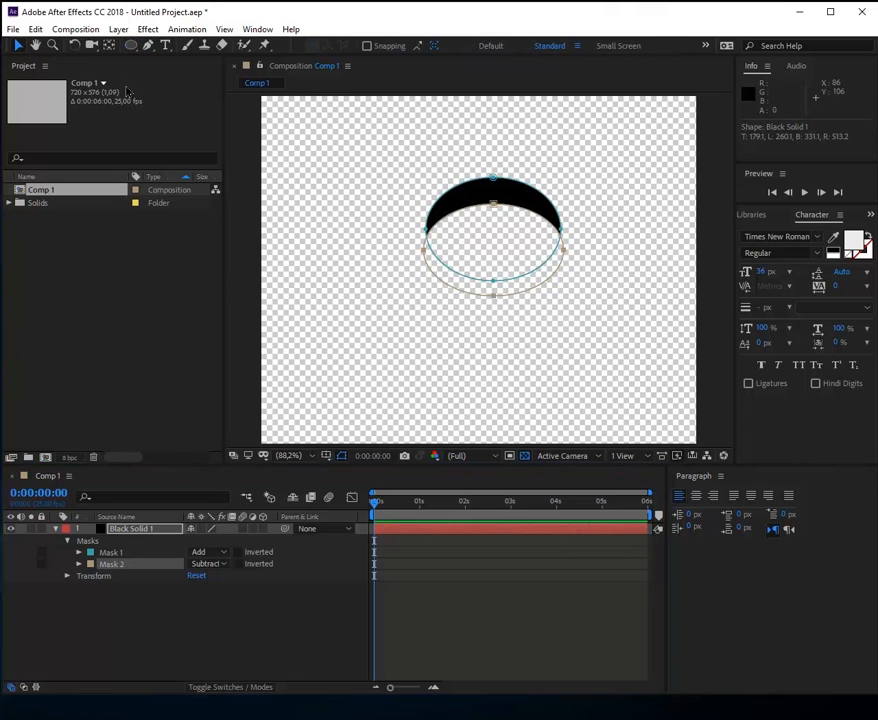
left_click_drag(494, 203, 491, 203)
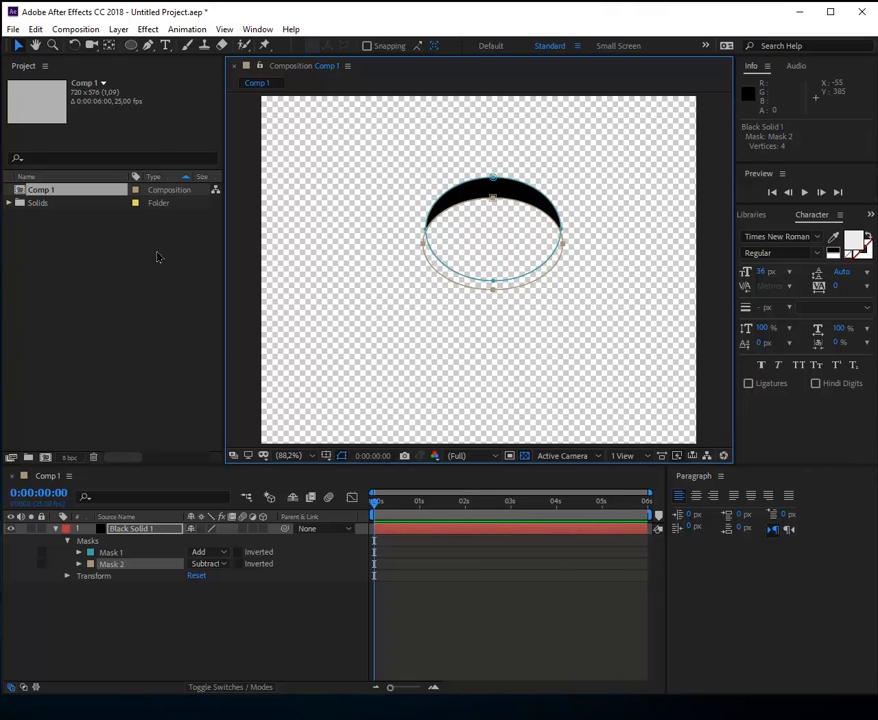
Add a second black solid layer, 720 × 576 px with square pixels, above the crescent's layer.
left_click(118, 29)
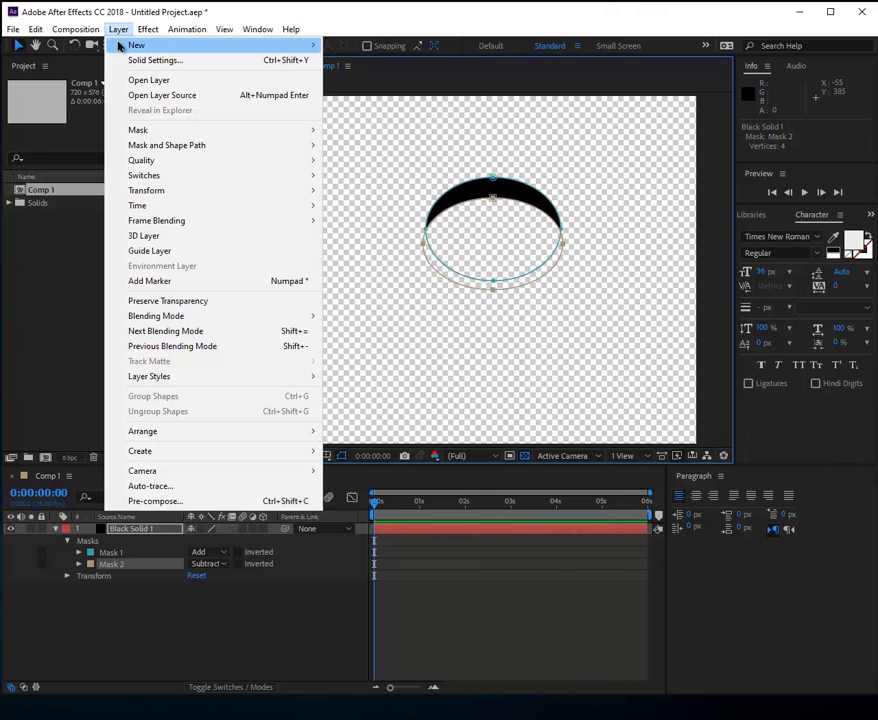
mouse_move(118, 45)
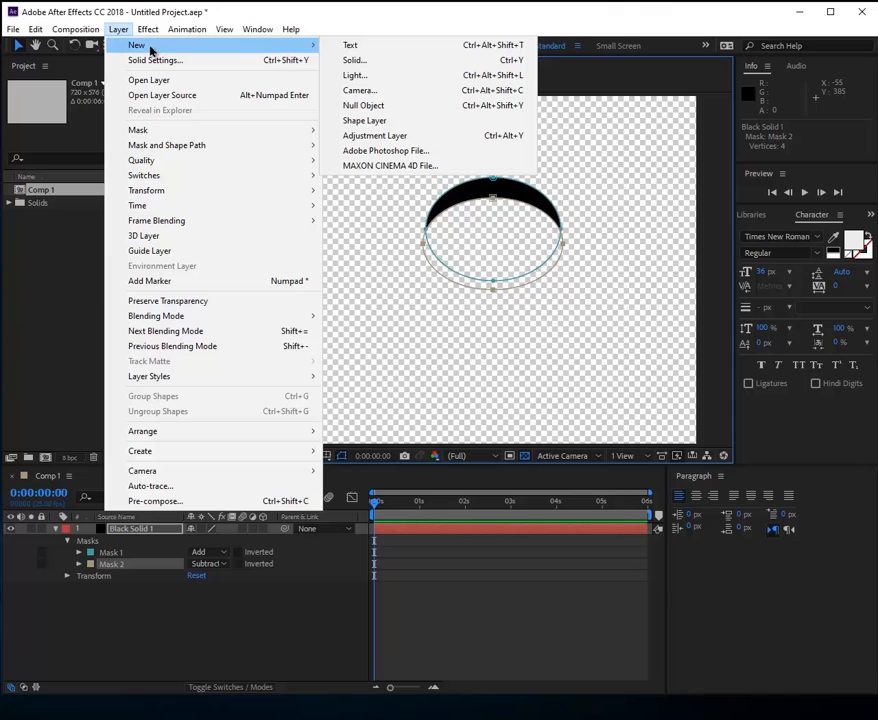
left_click(345, 60)
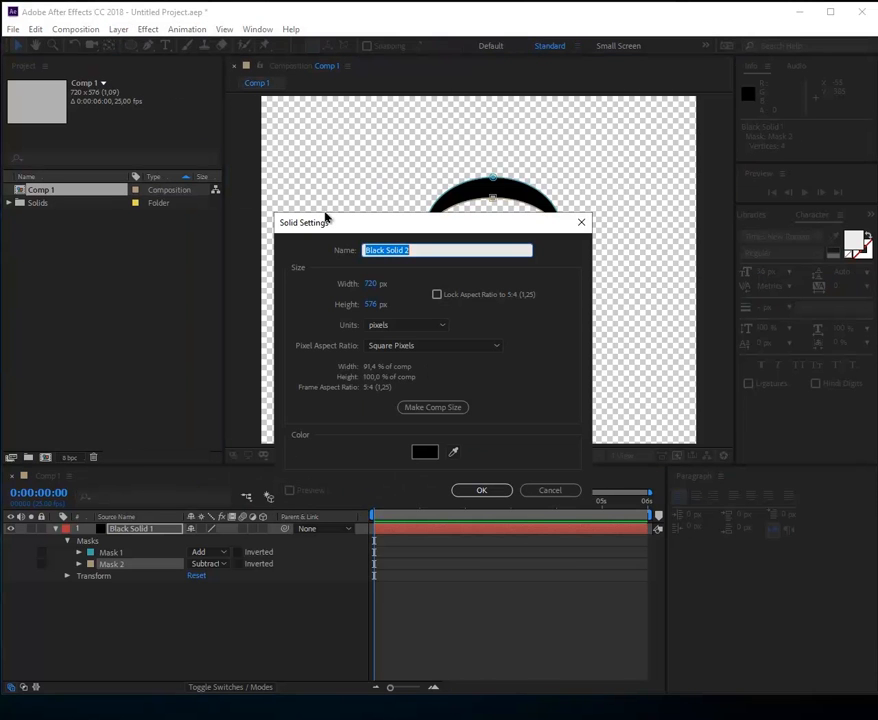
left_click(481, 490)
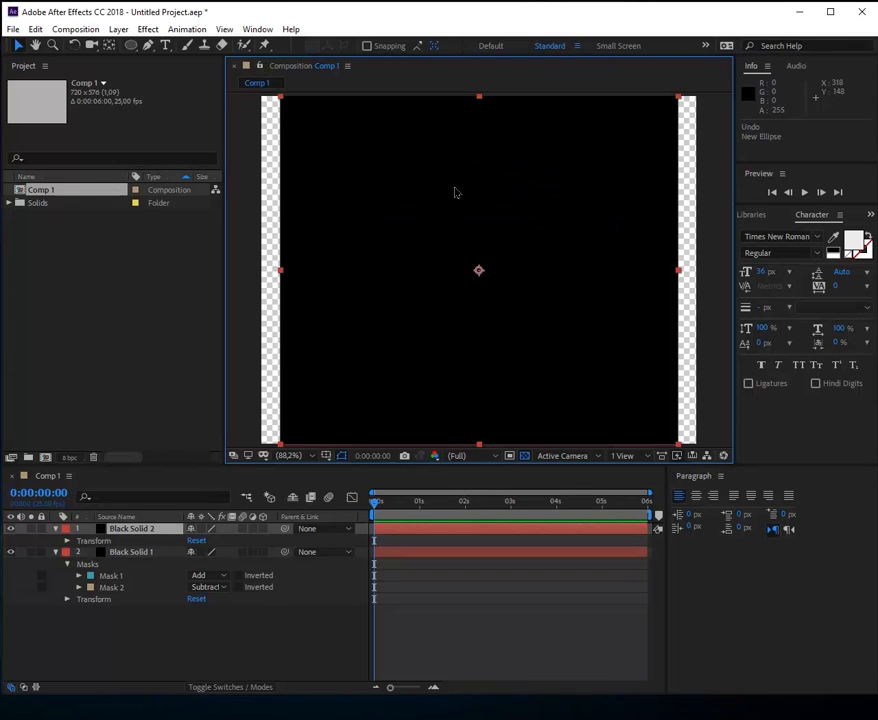
Draw a nearly round mask about 158 × 154 px on the second solid and move that layer up under the crescent as the eyeball.
left_click(131, 47)
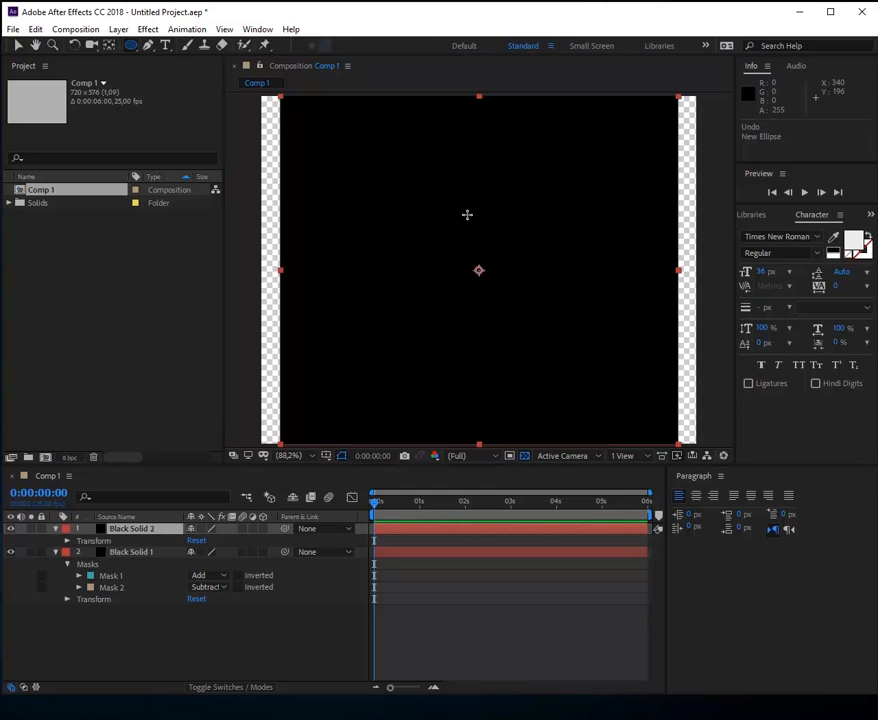
left_click_drag(459, 218, 545, 310)
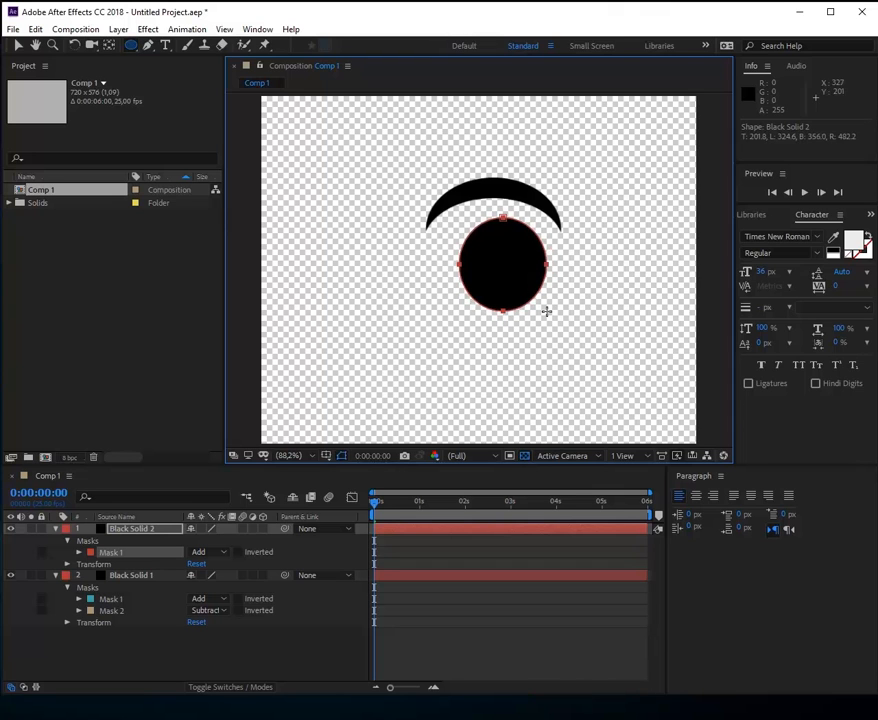
left_click(18, 46)
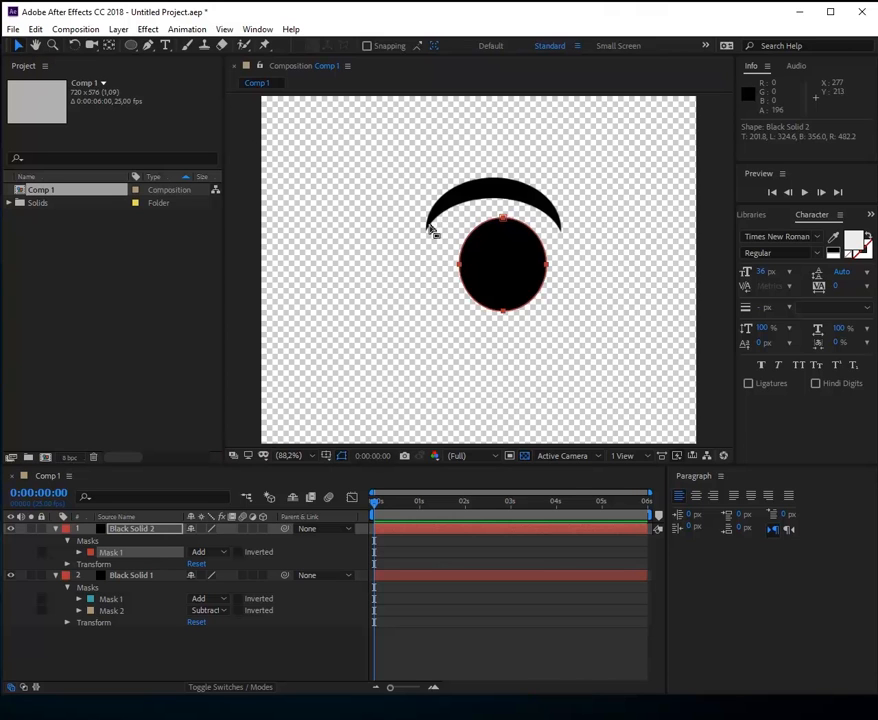
left_click(495, 266)
left_click_drag(504, 292, 498, 266)
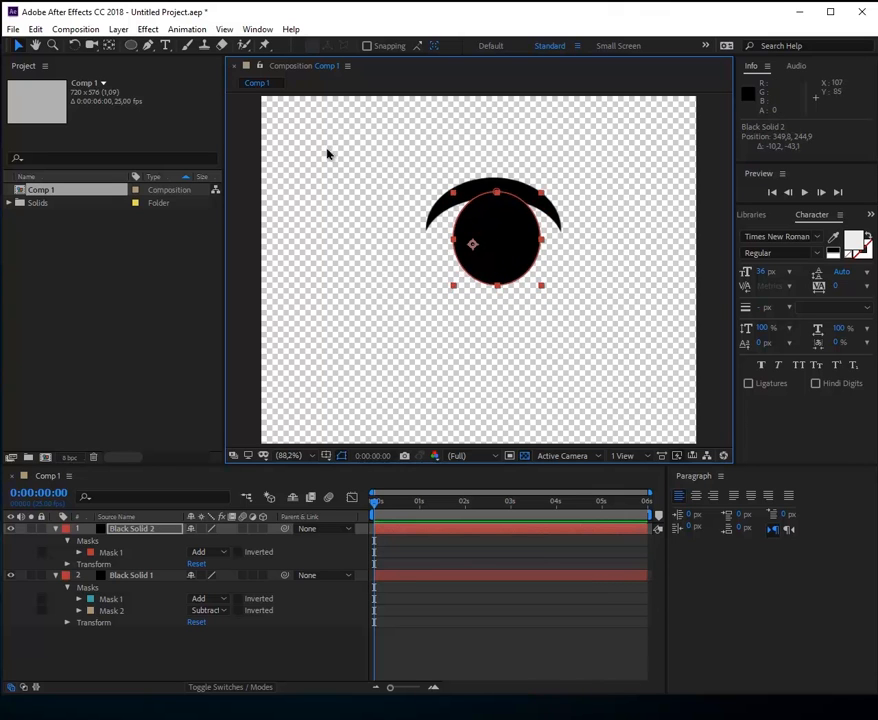
Cut an eye highlight with an elliptical mask about 51 × 61 px in the eyeball's upper right, set to Subtract.
left_click(130, 45)
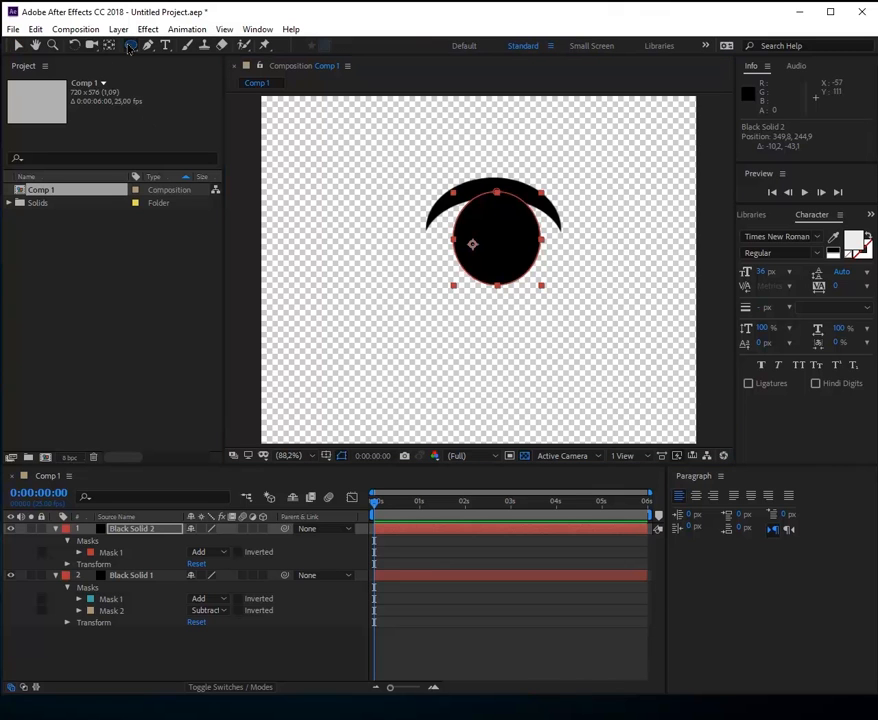
left_click_drag(505, 208, 535, 246)
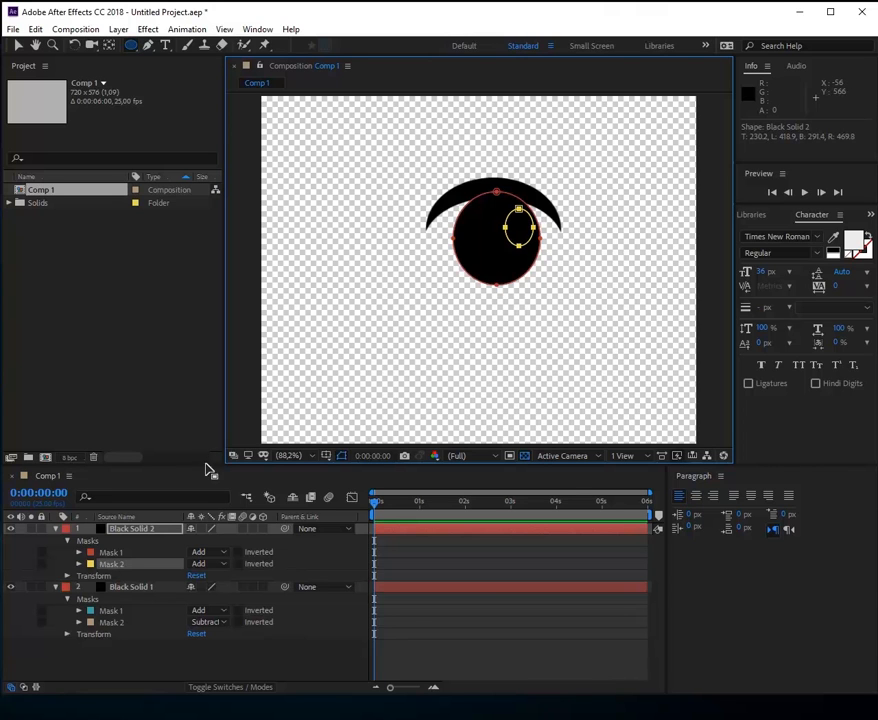
left_click(224, 565)
left_click(224, 609)
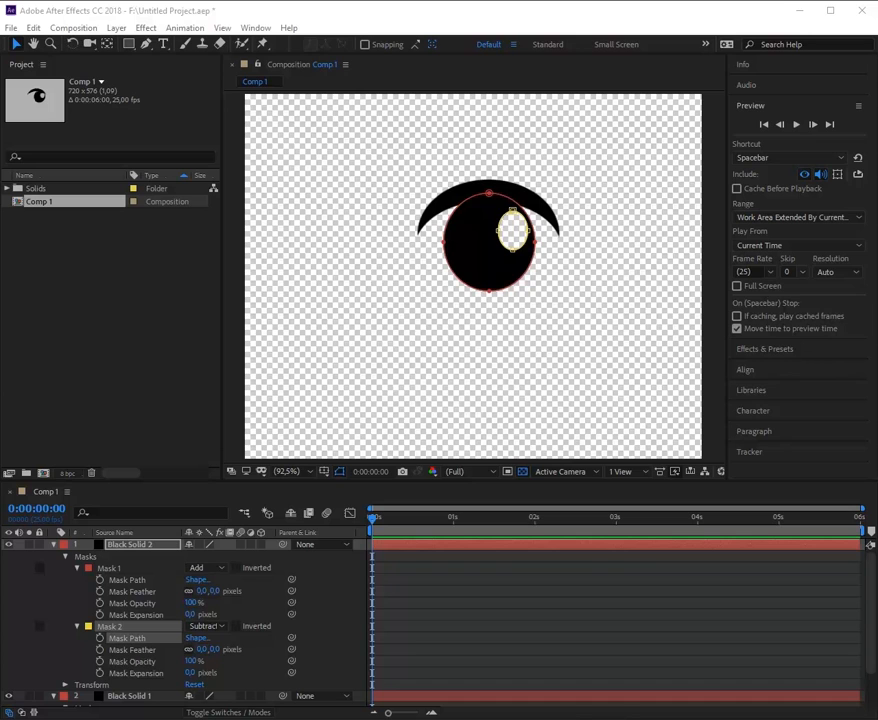
left_click(375, 521)
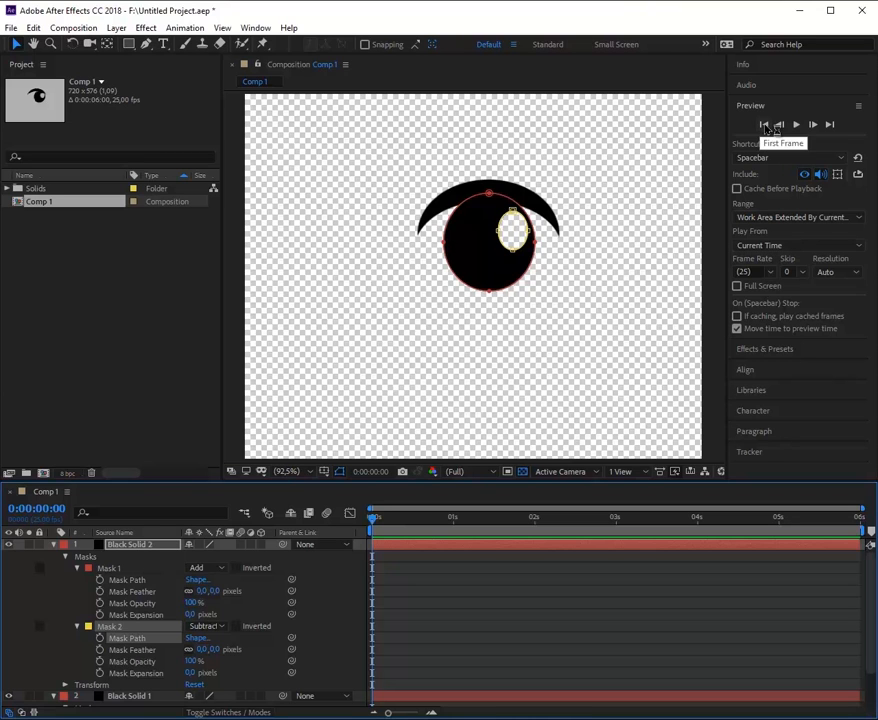
Keyframe the Mask Path of both Black Solid 2 masks, eyeball and highlight, at 0 and 1 second.
left_click(765, 125)
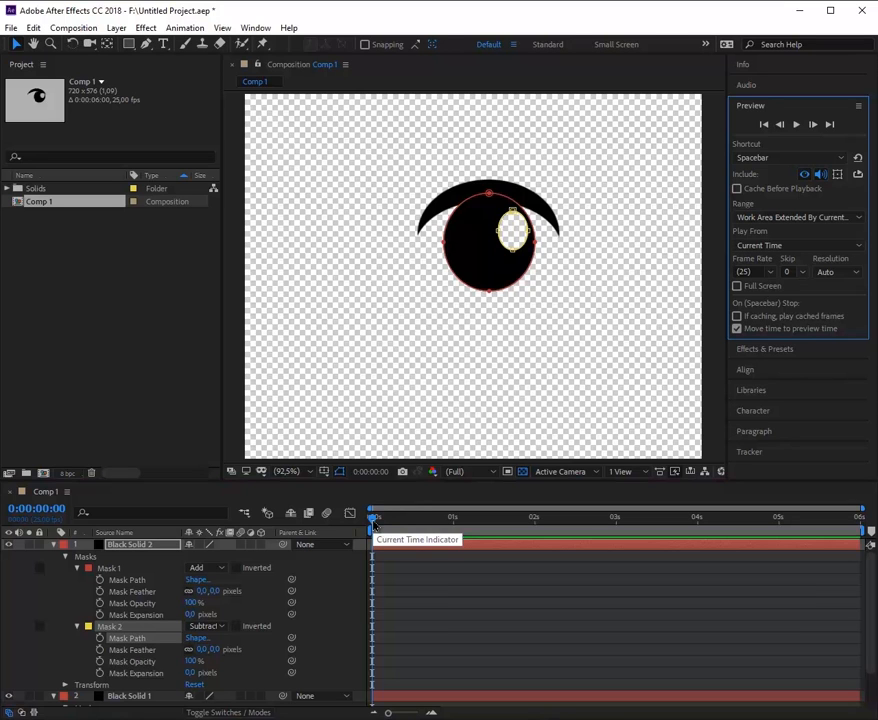
left_click(100, 580)
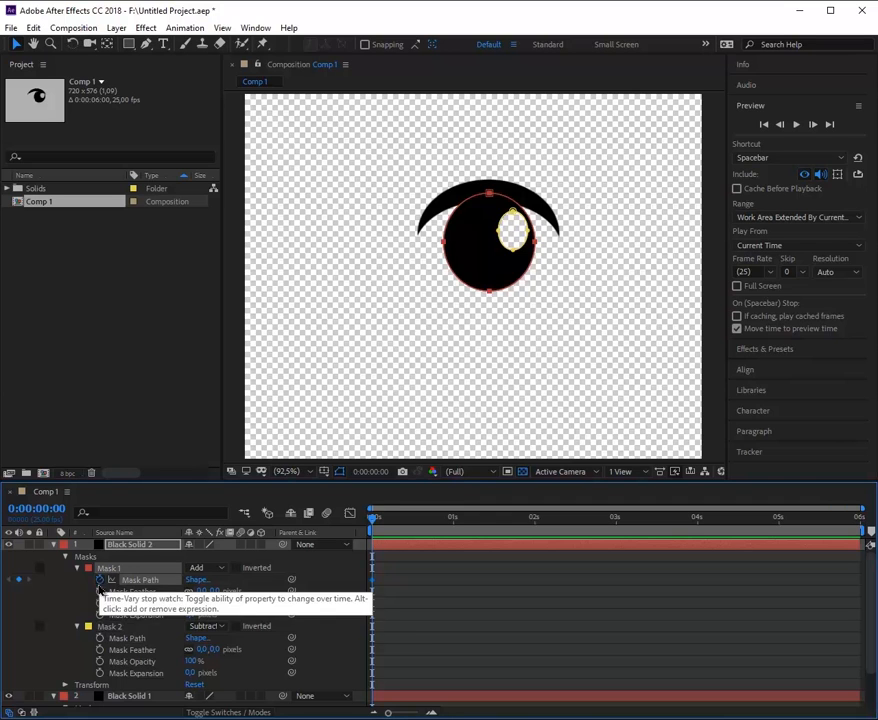
left_click(100, 638)
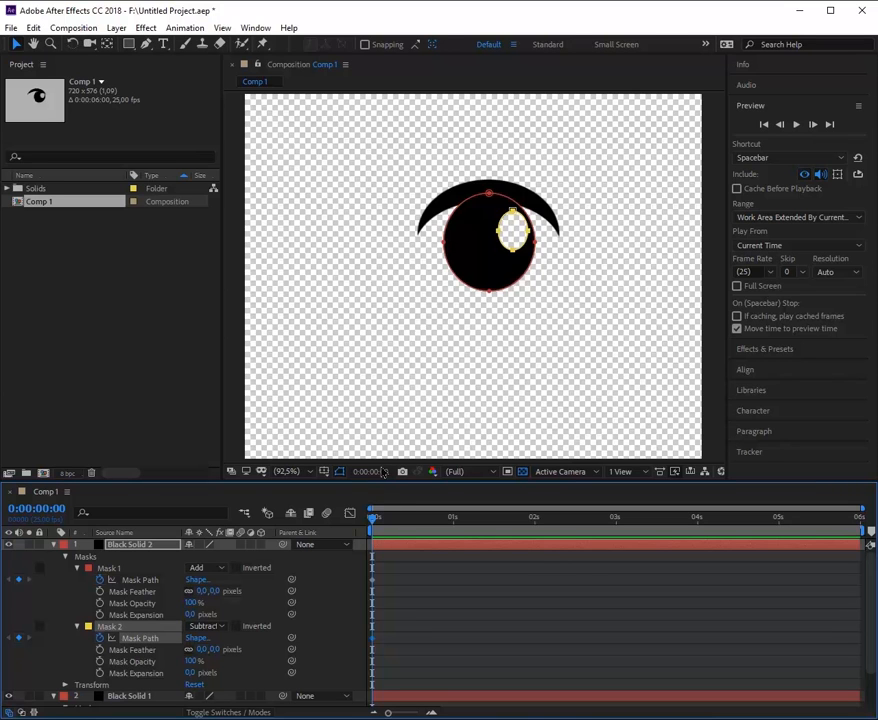
left_click_drag(372, 524, 455, 530)
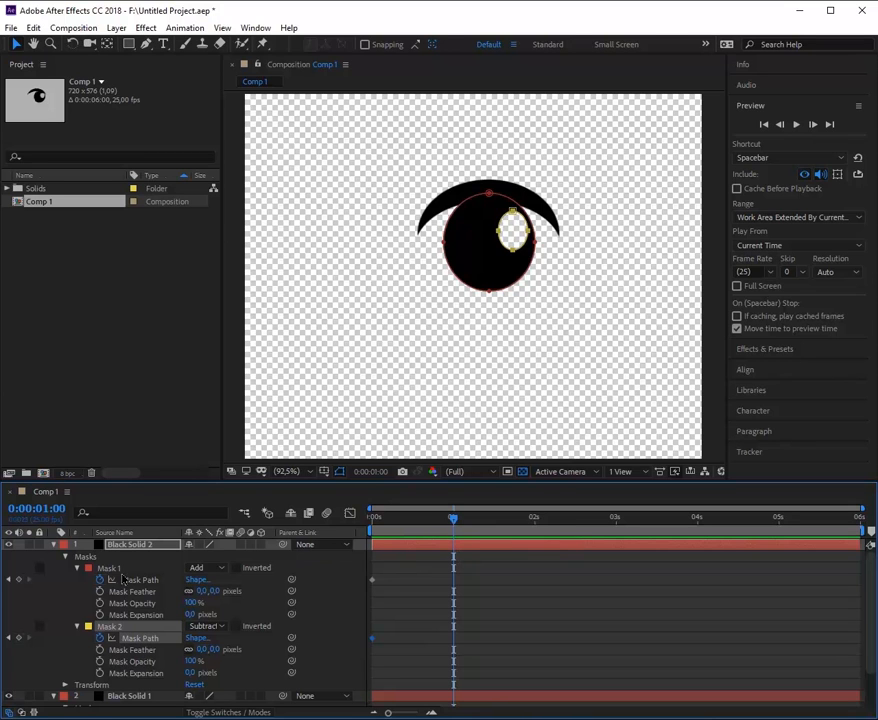
left_click(19, 580)
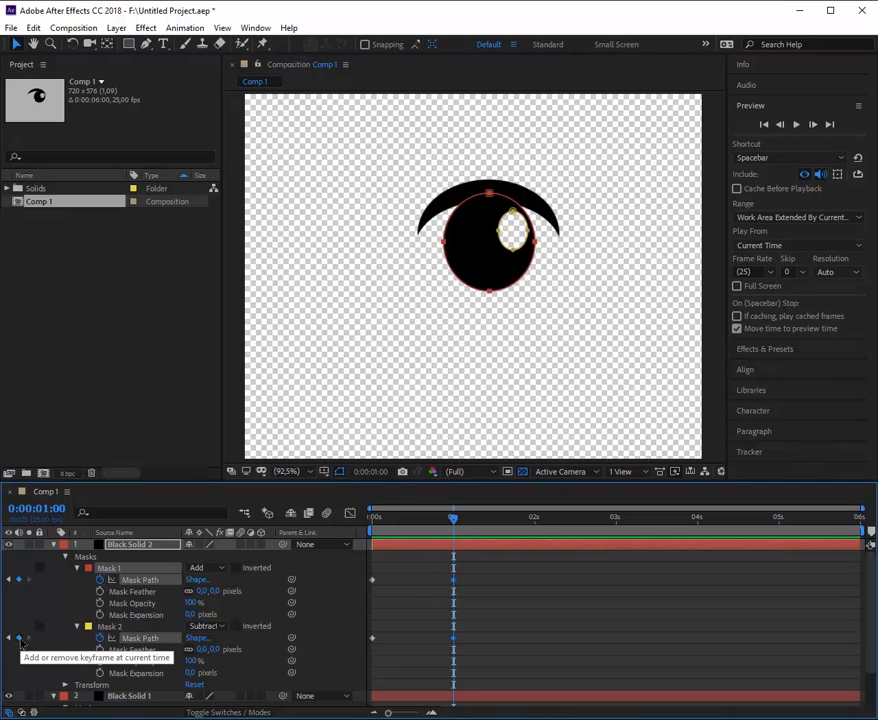
left_click(19, 638)
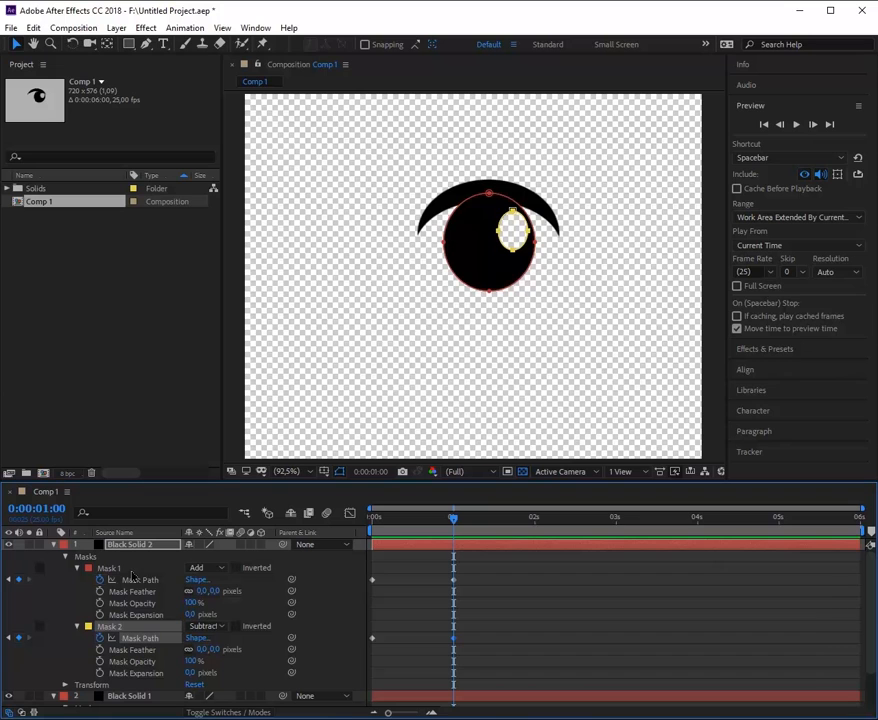
Shift the eyeball and highlight masks together to the left at 1 second, until the eyeball meets the eyelid's left tip.
left_click(119, 568)
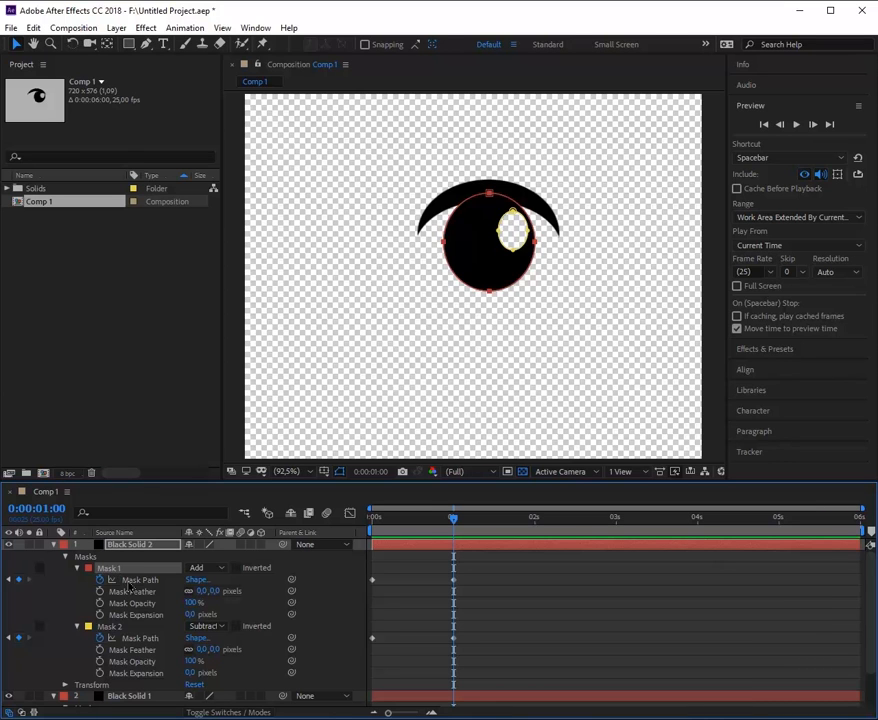
left_click(128, 580)
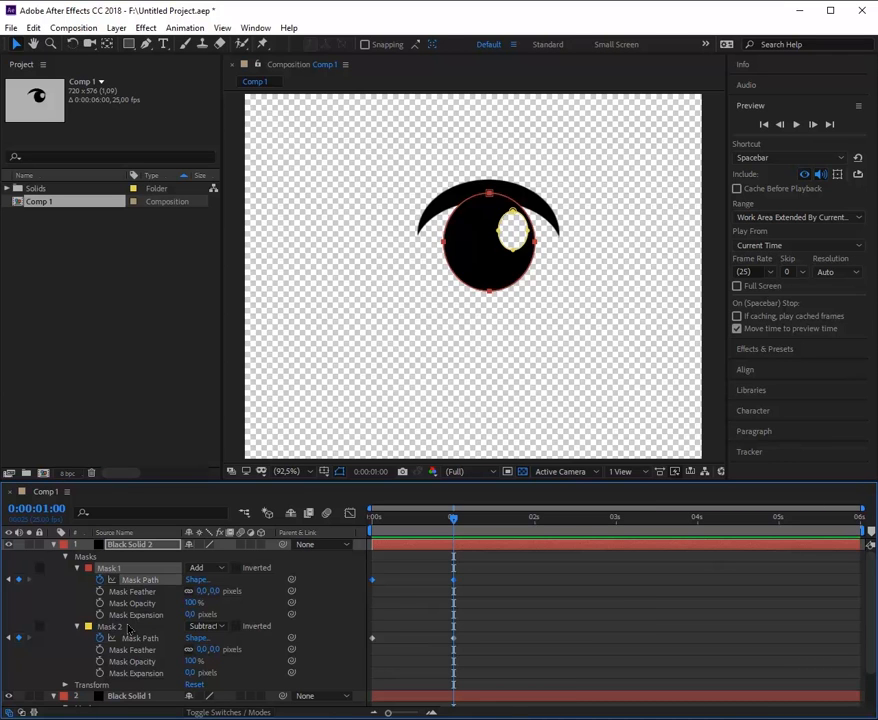
left_click(128, 628)
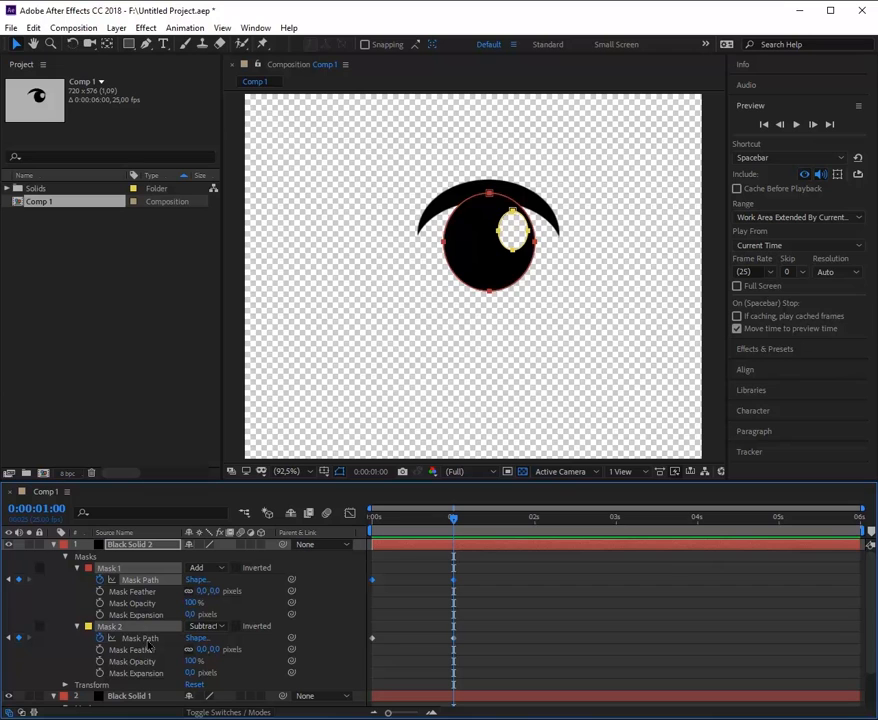
left_click(140, 638, "shift")
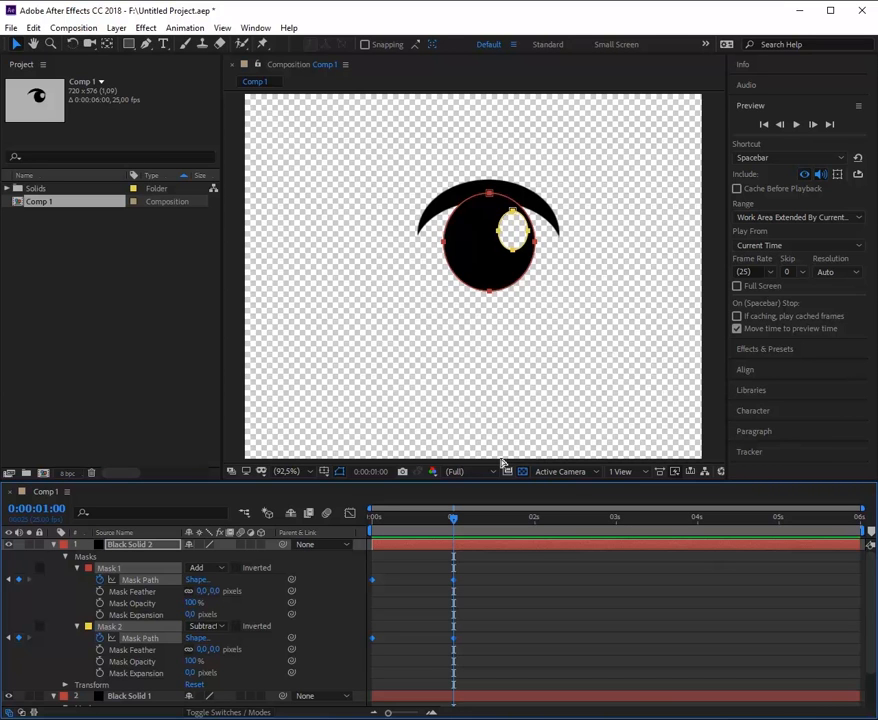
key("Left")
key("Left")
key("Left")
key("Left")
key("Left")
key("Left")
key("Left")
key("Left")
key("Left")
key("Left")
key("Left")
key("Left")
key("Left")
key("Left")
key("Left")
key("Left")
key("Left")
key("Left")
key("Left")
key("Left")
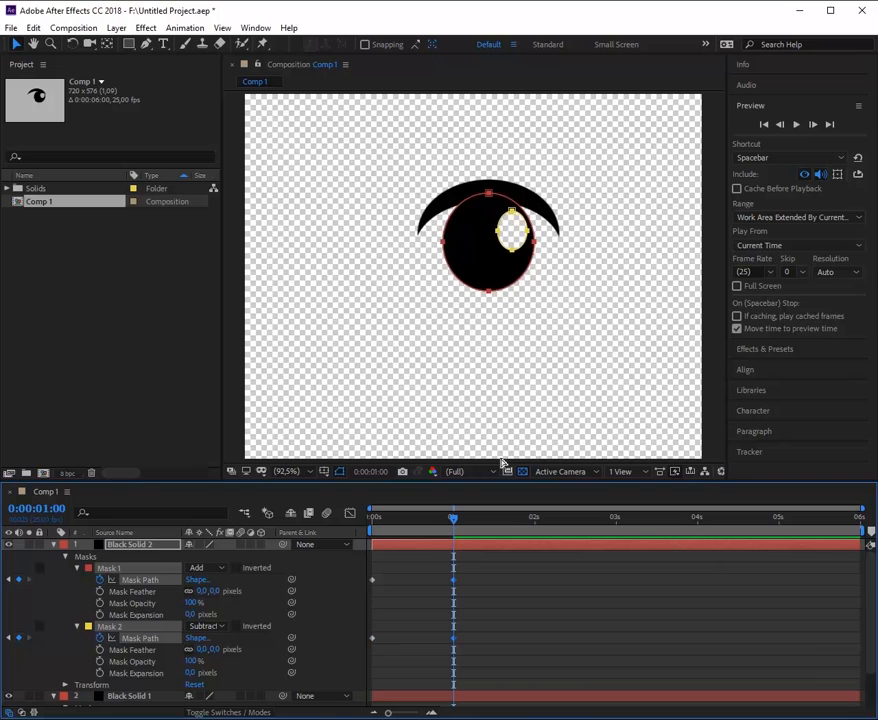
key("Left")
key("Left")
key("Left")
key("Left")
key("Left")
key("Left")
key("Left")
key("Left")
key("Left")
key("Left")
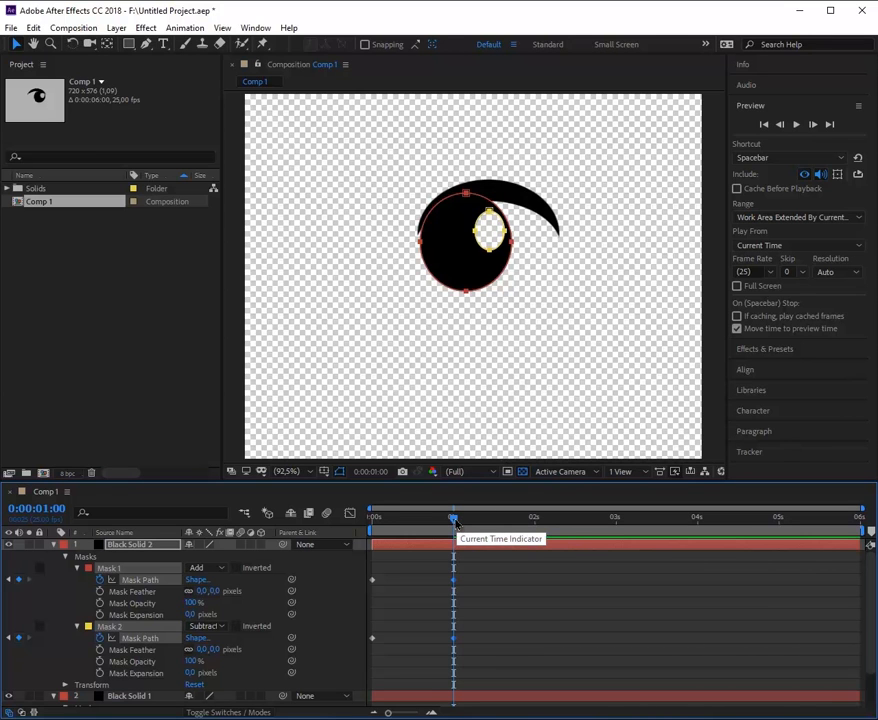
At 2 seconds, shift both mask paths to the right until the eyeball meets the eyelid's right tip.
left_click_drag(455, 521, 535, 519)
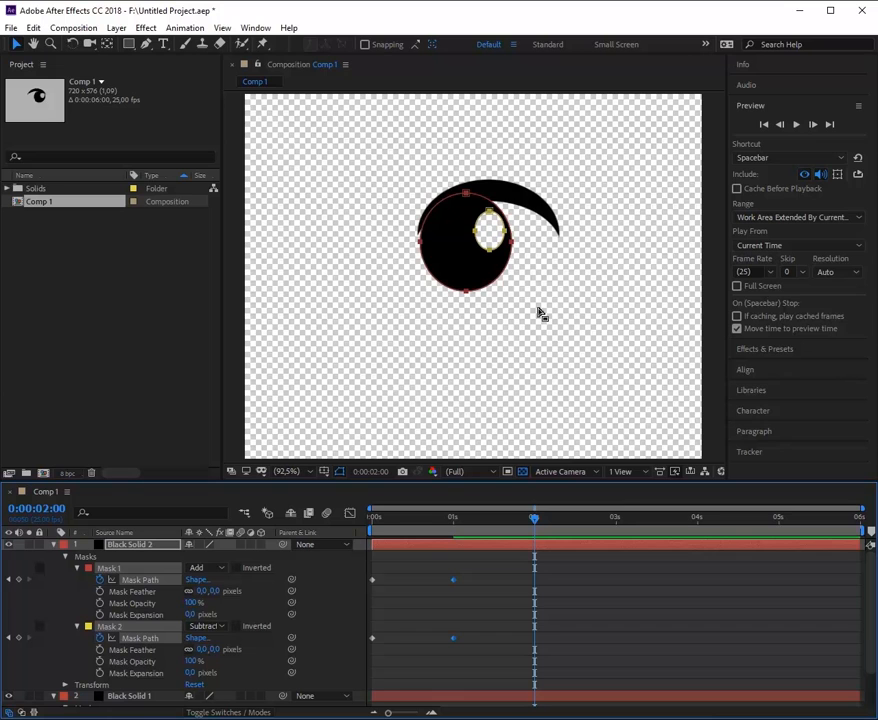
key("Right")
key("Right")
key("Right")
key("Right")
key("Right")
key("Right")
key("Right")
key("Right")
key("Right")
key("Right")
key("Right")
key("Right")
key("Right")
key("Right")
key("Right")
key("Right")
key("Right")
key("Right")
key("Right")
key("Right")
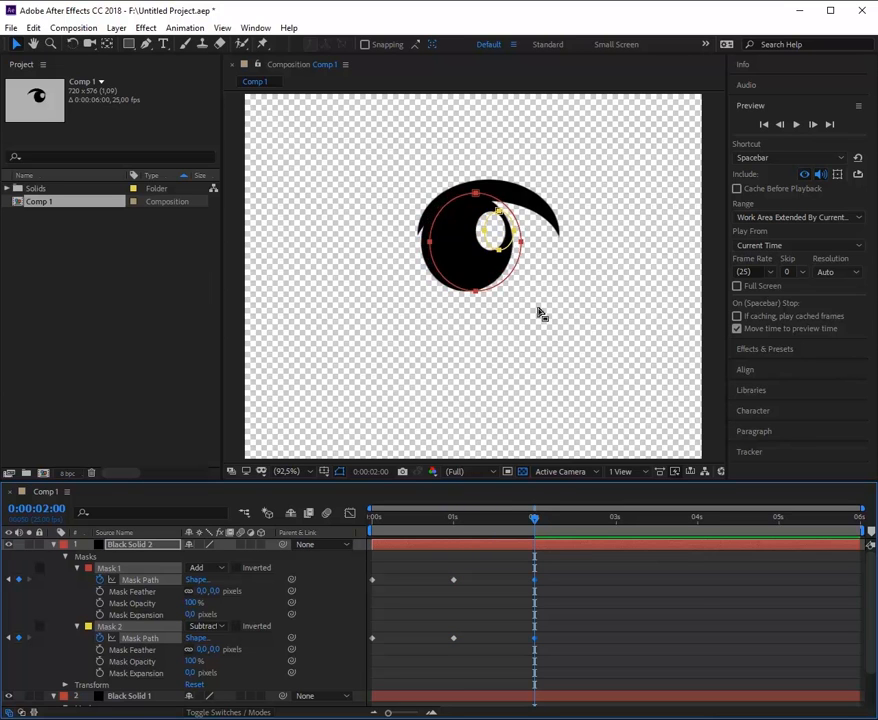
key("Right")
key("Right")
key("Right")
key("Right")
key("Right")
key("Right")
key("Right")
key("Right")
key("Right")
key("Right")
key("Right")
key("Right")
key("Right")
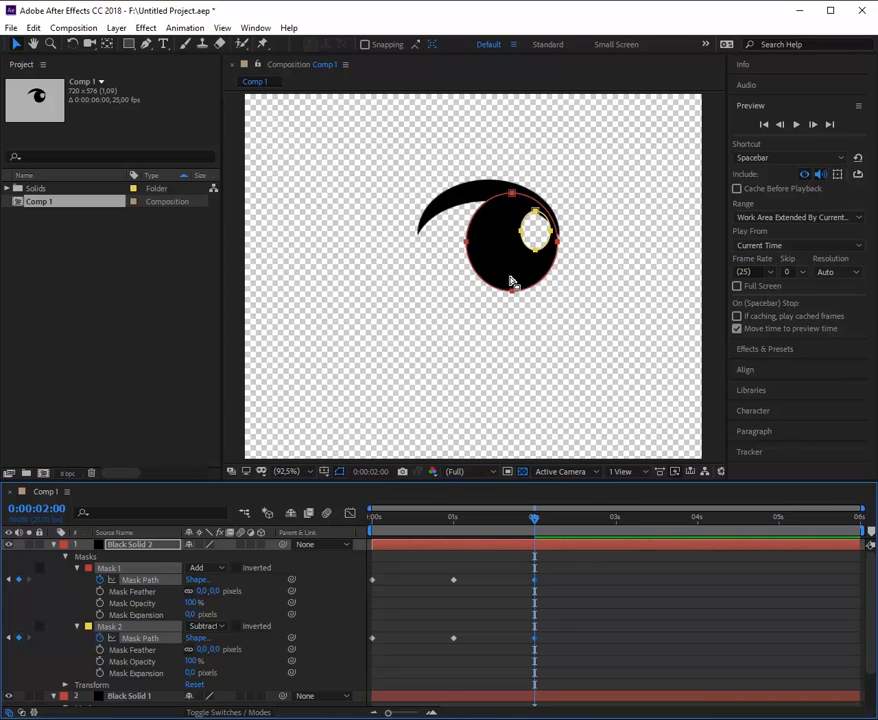
Copy both masks' keyframes at 0, 1 and 2 seconds, paste them starting at 3 seconds, and preview the animation from the first frame.
left_click_drag(535, 521, 535, 568)
left_click(453, 579)
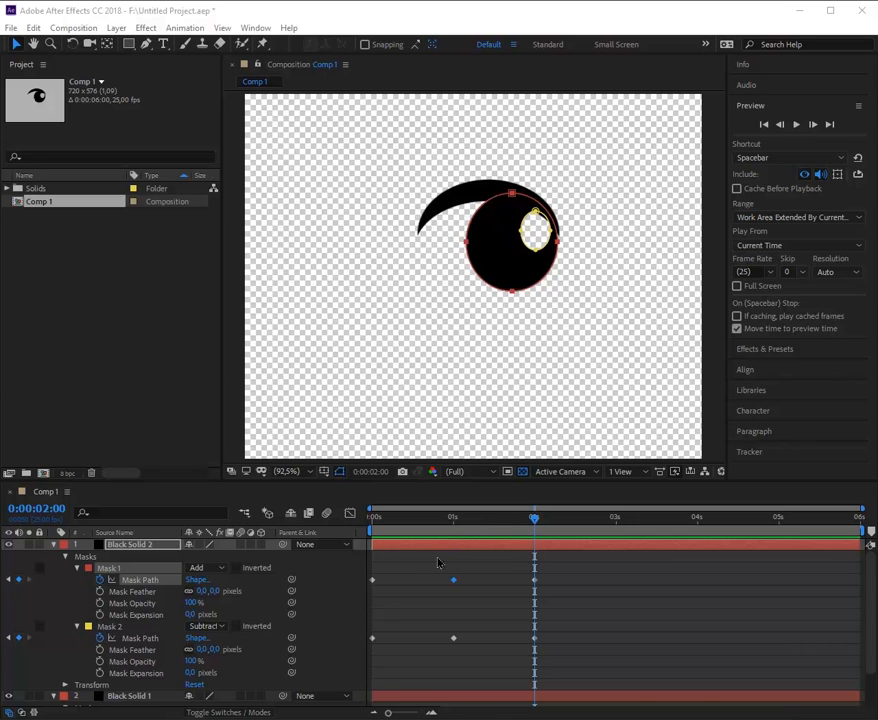
left_click(374, 582)
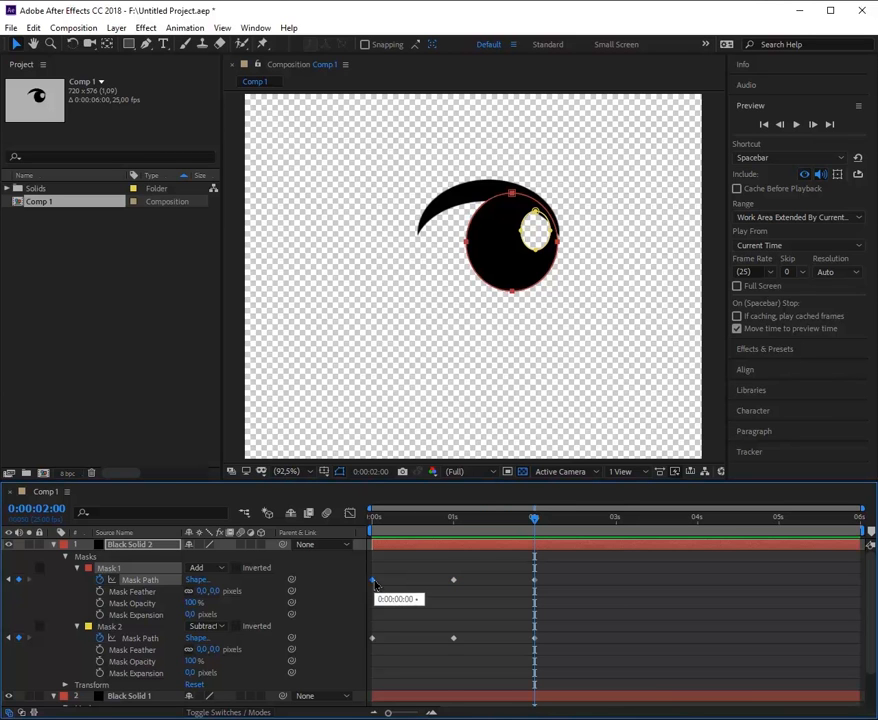
left_click(454, 581, "shift")
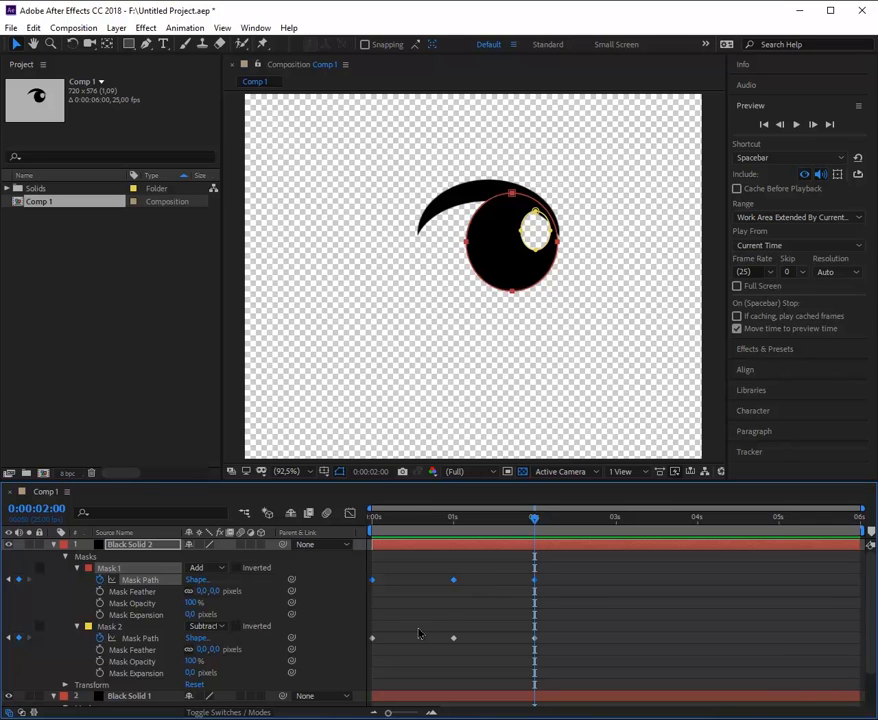
left_click(372, 639, "shift")
left_click(454, 639, "shift")
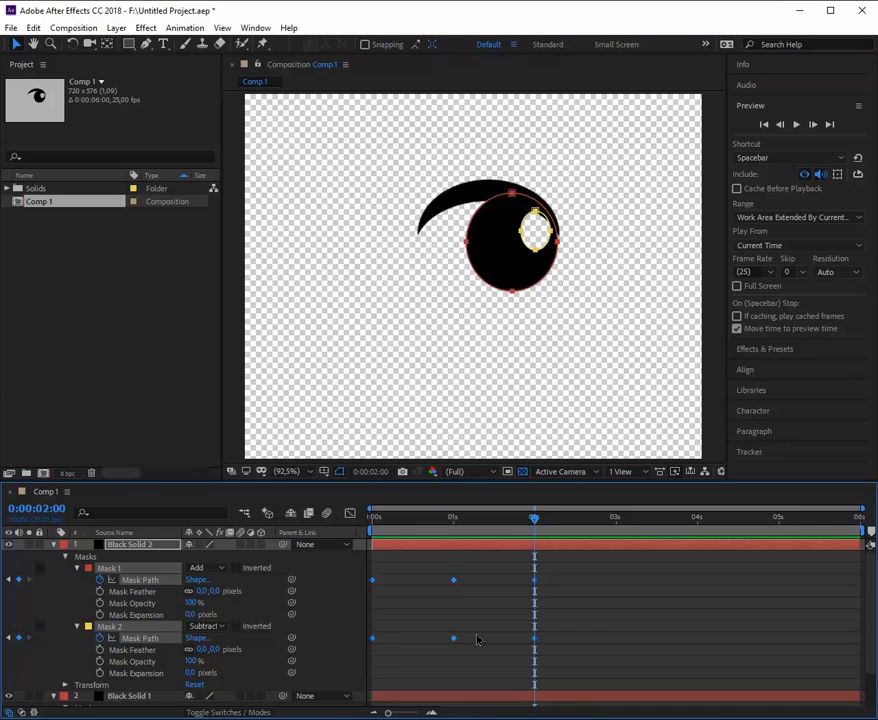
left_click_drag(545, 527, 619, 538)
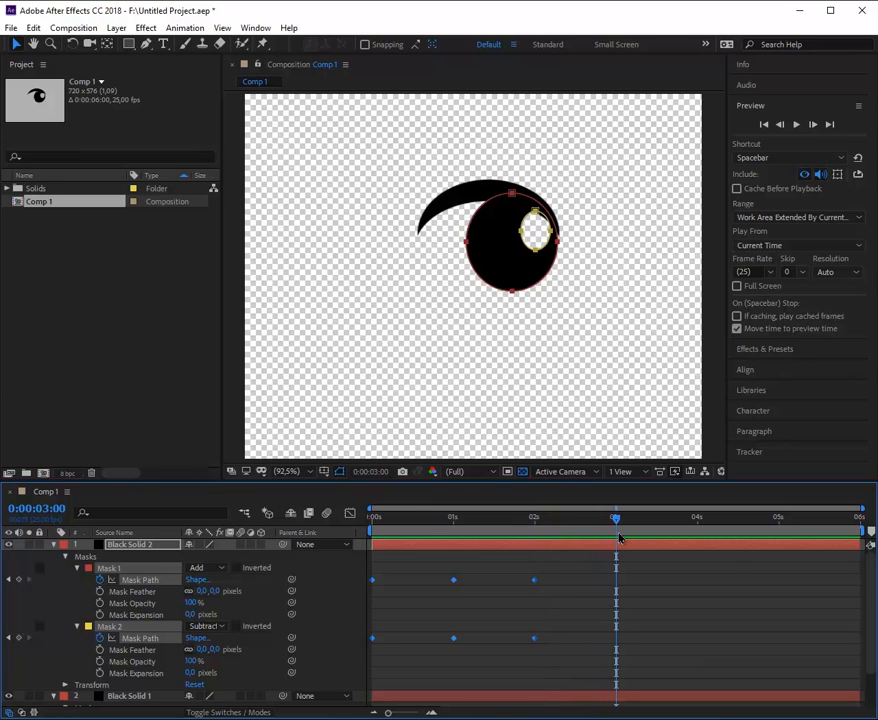
key("ctrl+v")
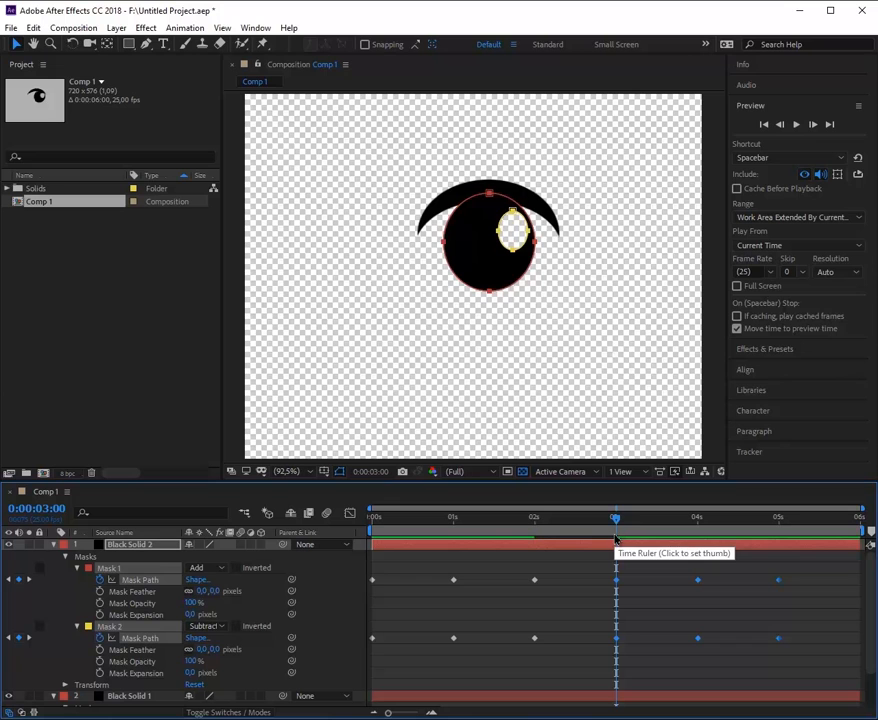
left_click_drag(617, 525, 372, 545)
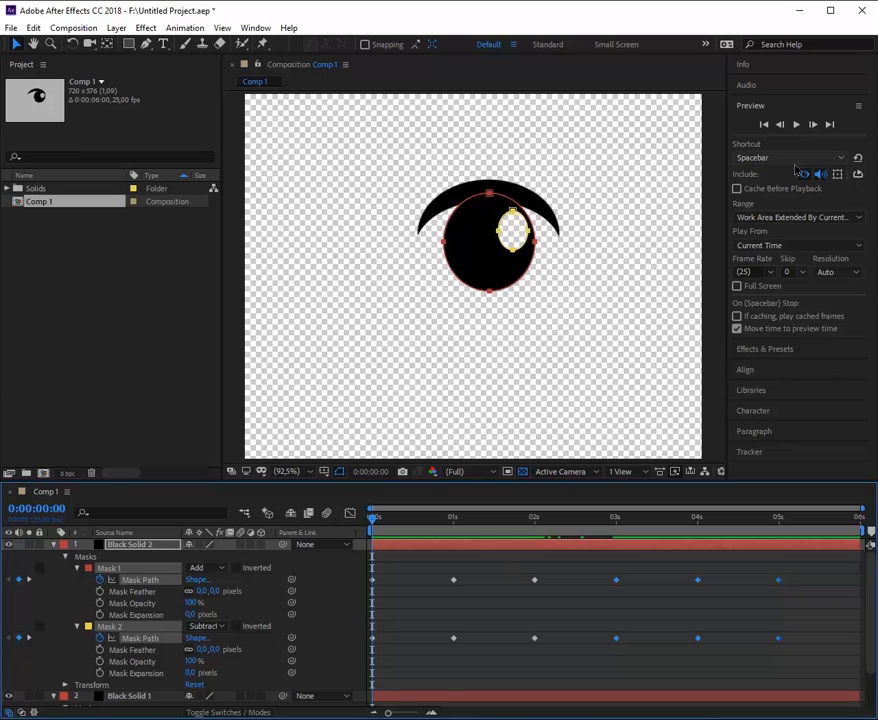
left_click(796, 126)
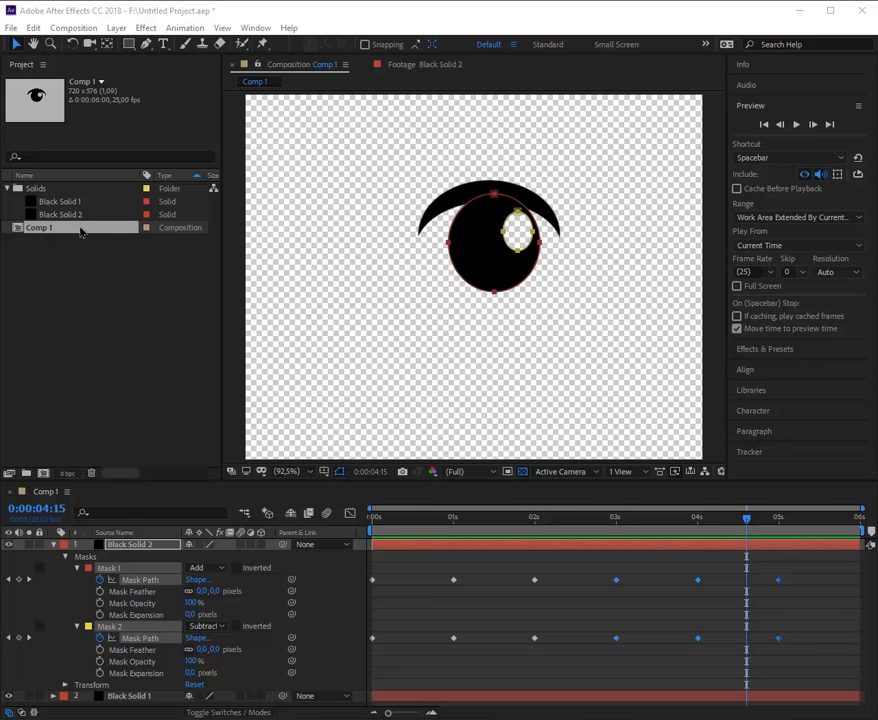
Rename the eye composition Comp 1 as mata.
right_click(81, 232)
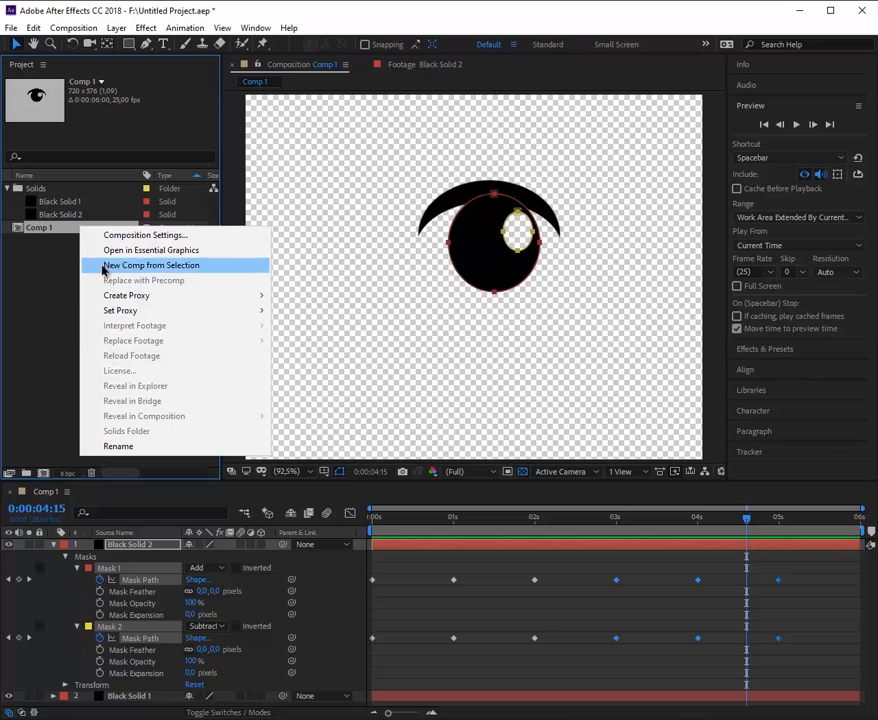
left_click(100, 446)
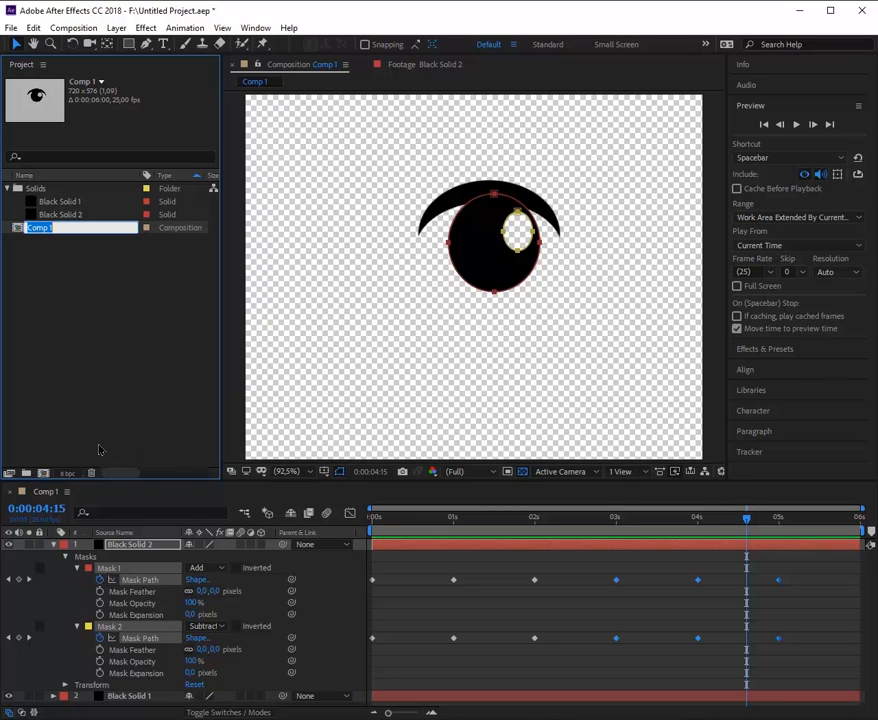
type("mata")
key("Return")
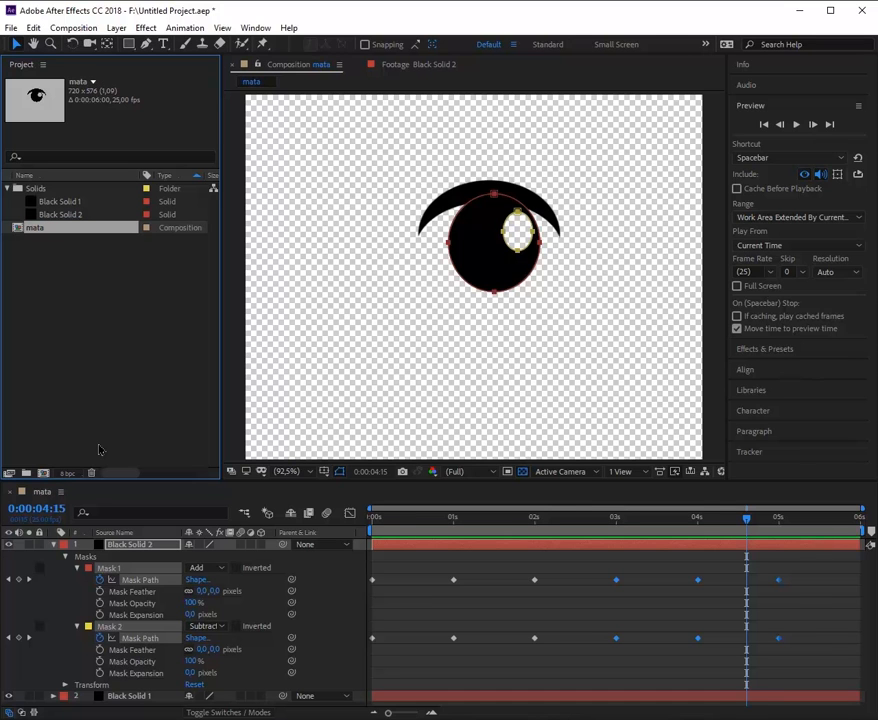
Create a new composition named mulut with the PAL D1/DV preset and a six-second duration.
left_click(79, 28)
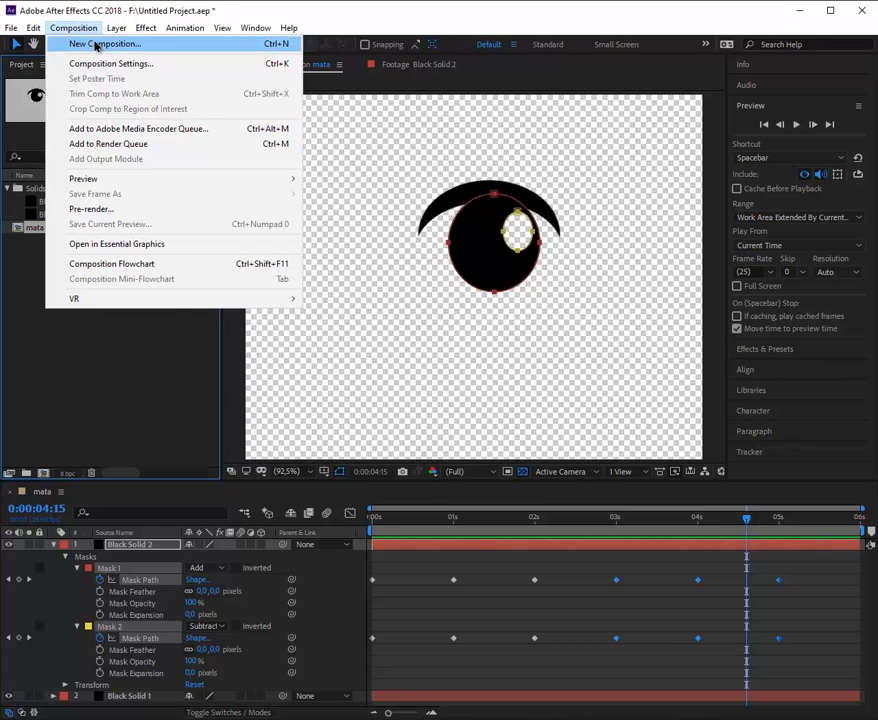
left_click(97, 44)
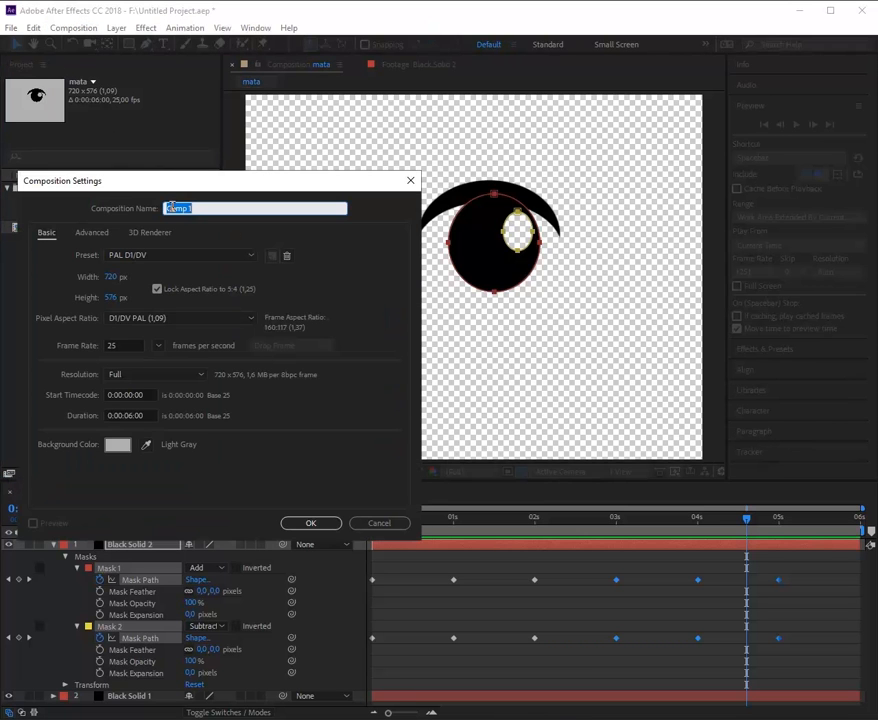
type("m")
left_click(305, 522)
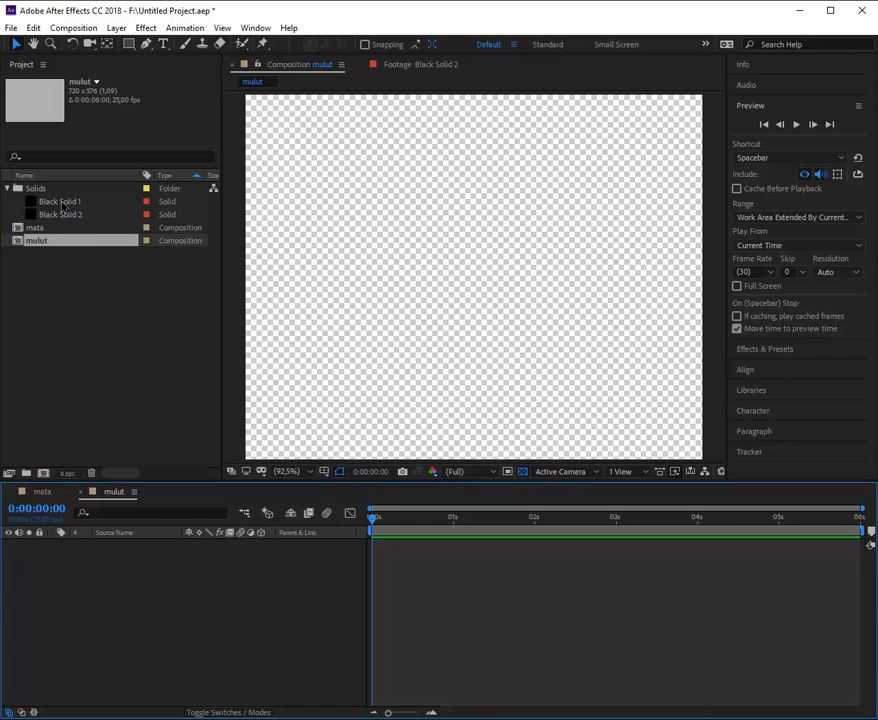
Add Black Solid 1 to the mulut composition and draw a nearly round mask about a third of the frame's height, slightly below and left of centre.
left_click(62, 204)
left_click_drag(64, 206, 43, 564)
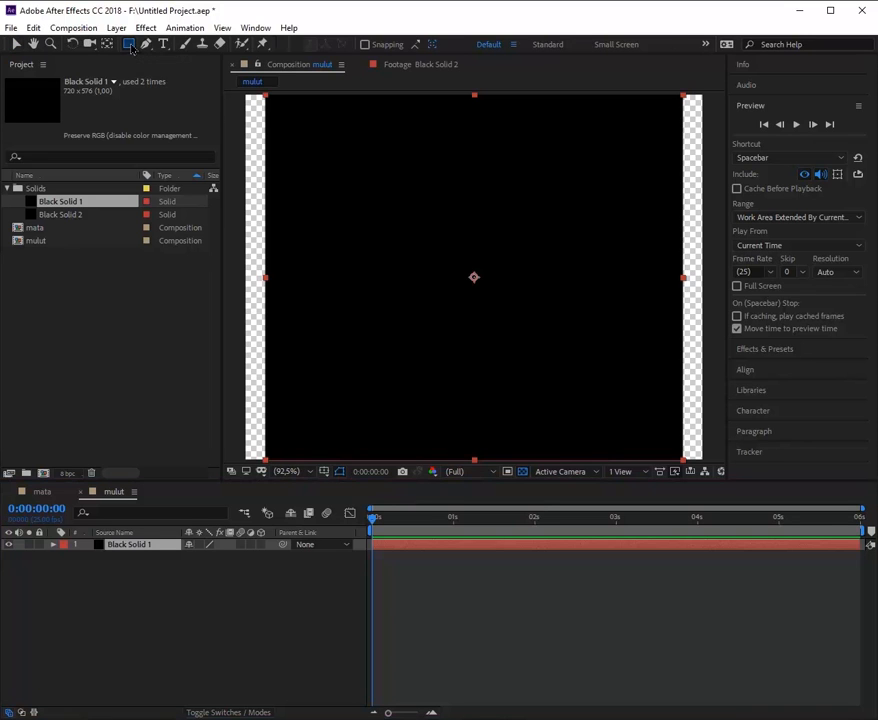
left_click(130, 45)
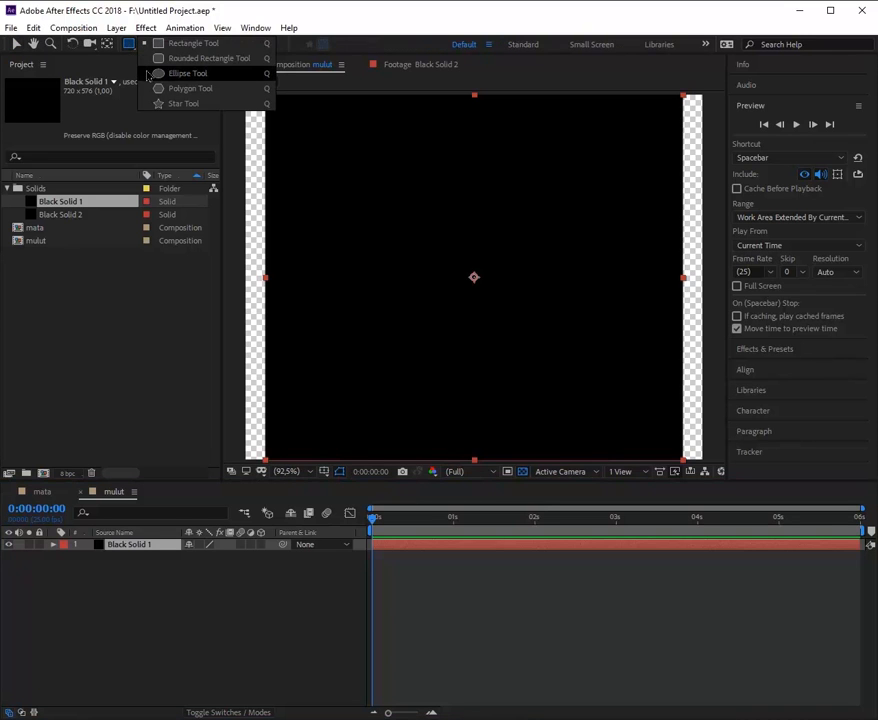
left_click(150, 74)
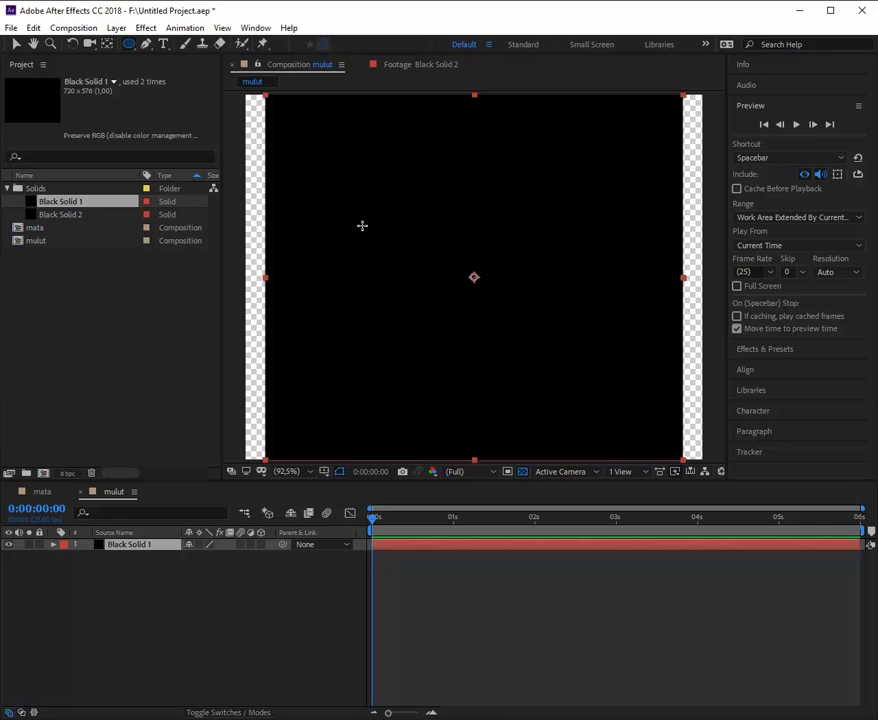
left_click_drag(389, 238, 509, 355)
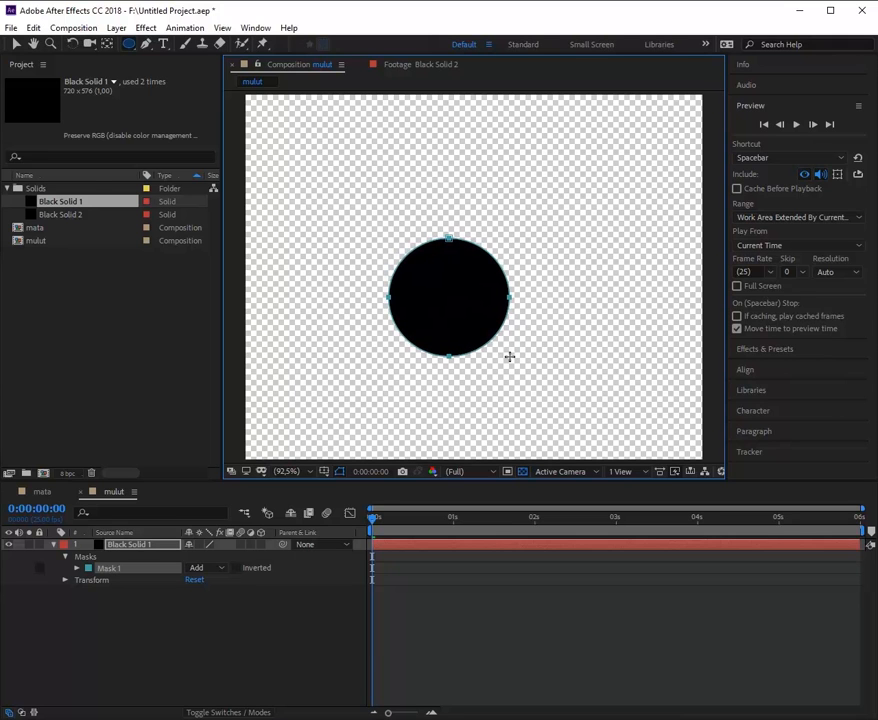
Draw a rectangular mask over the circle's upper half on Black Solid 1 and set its mode to Subtract.
left_click(131, 47)
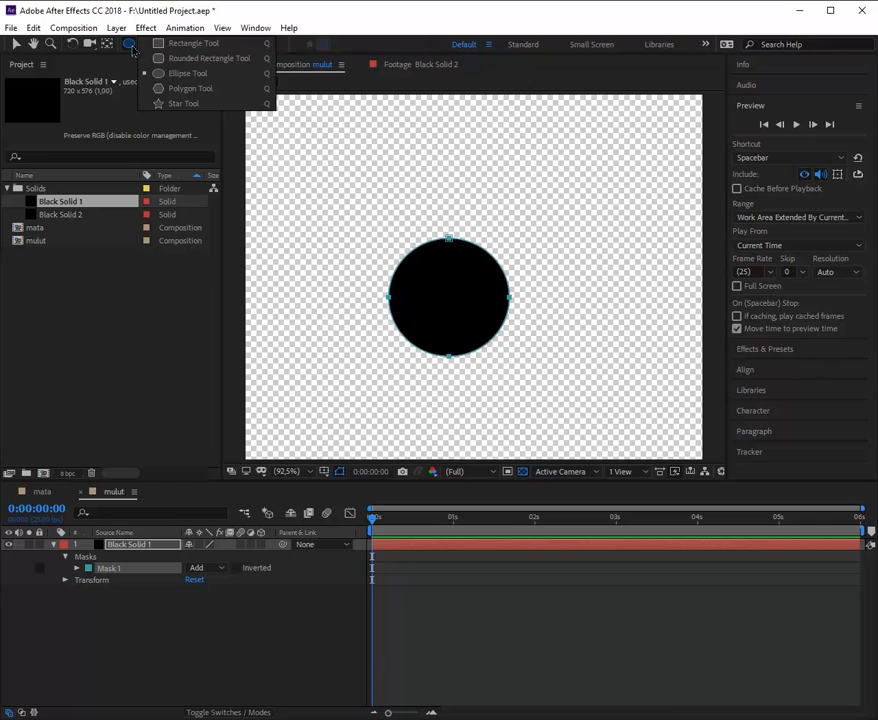
left_click(168, 47)
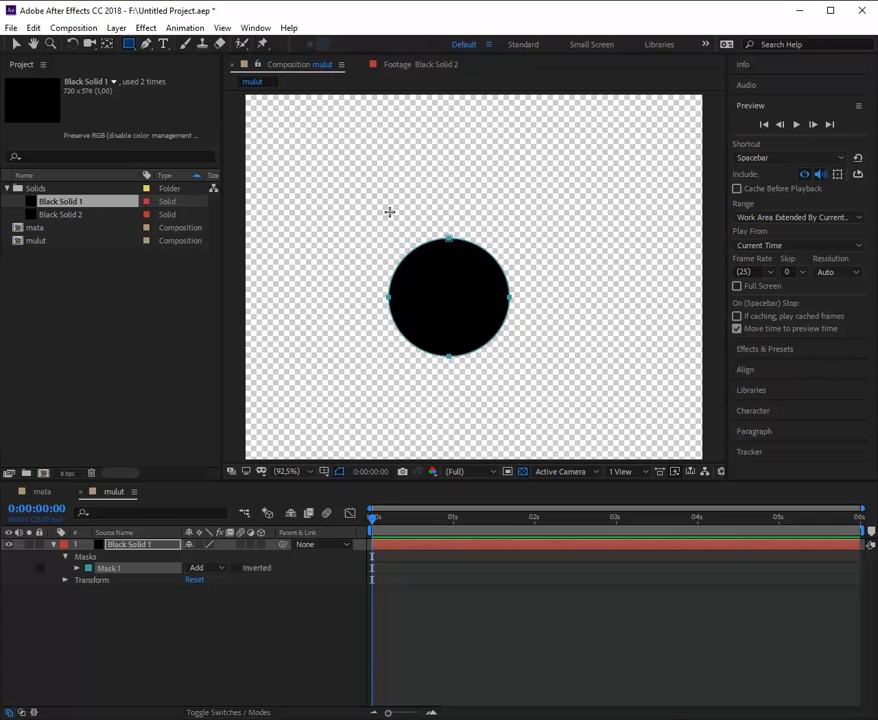
mouse_move(390, 216)
left_mouse_down()
mouse_move(444, 277)
mouse_move(478, 296)
mouse_move(512, 299)
left_mouse_up()
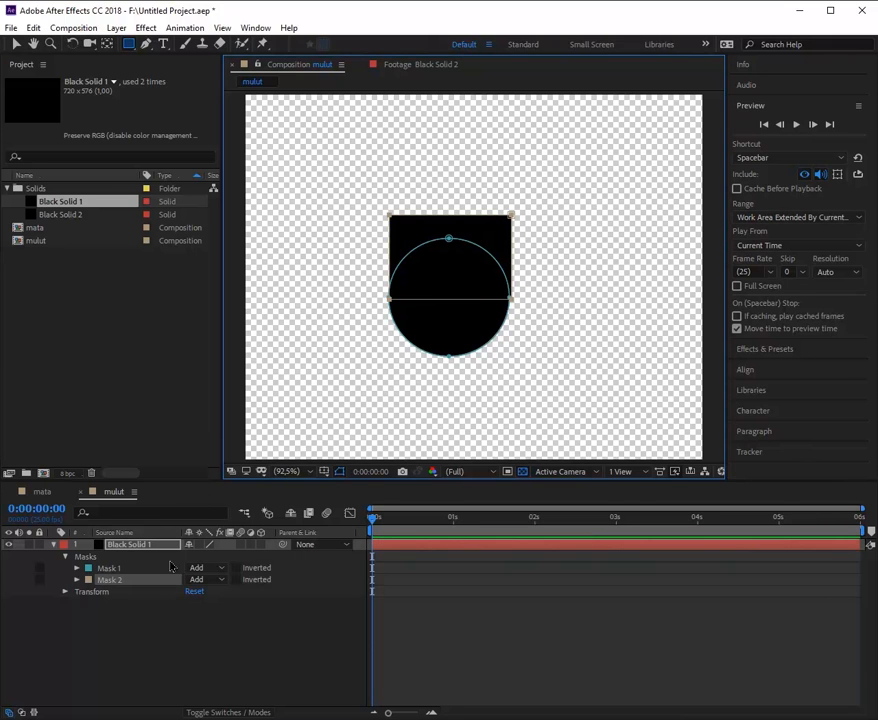
left_click(221, 580)
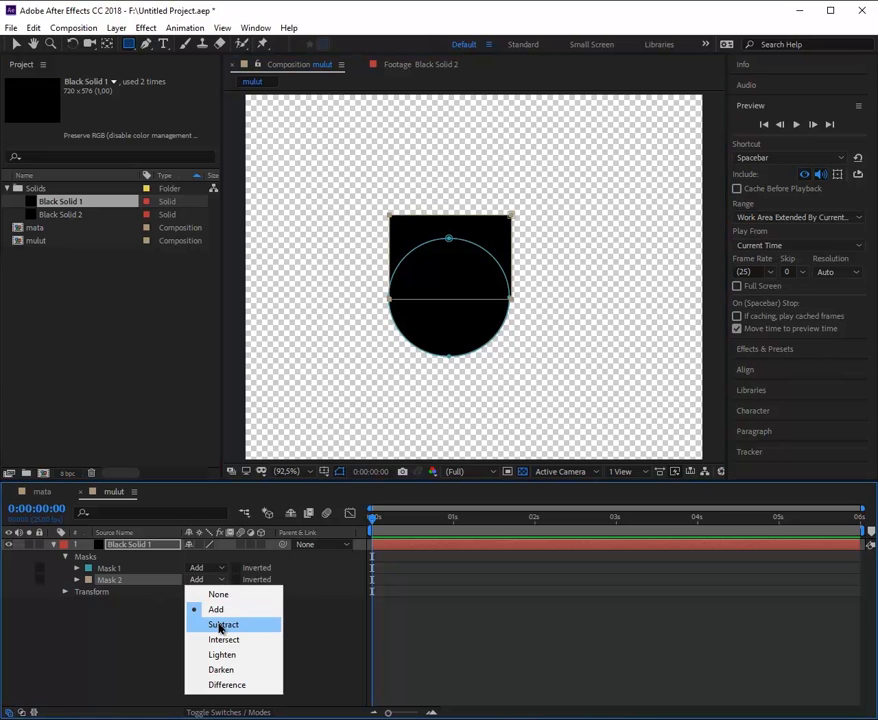
left_click(221, 625)
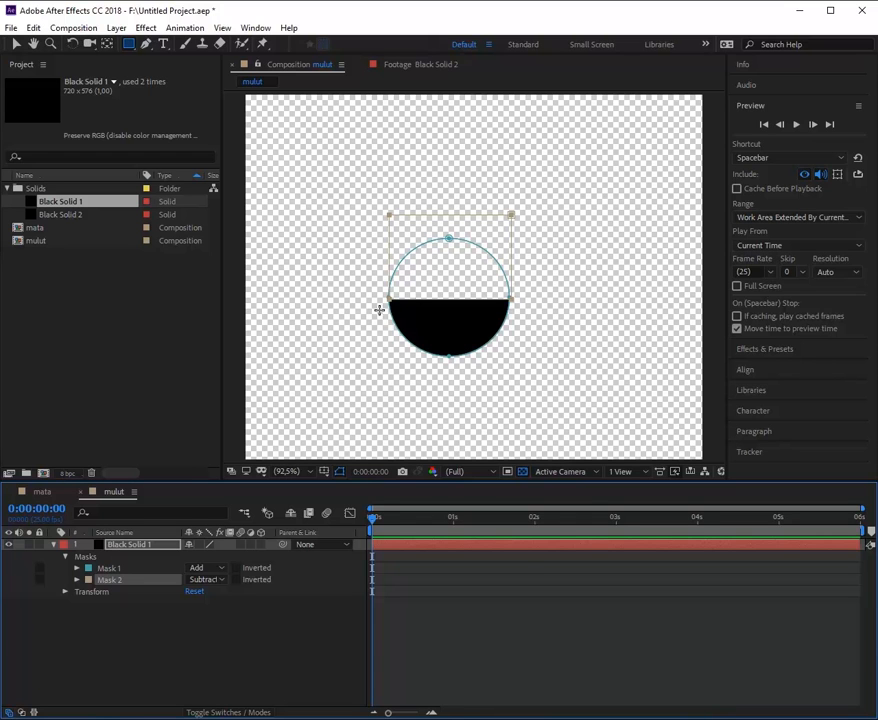
Reveal the mask properties and start Mask Path keyframing for both Mask 1 and Mask 2 at 0 seconds.
key("m")
key("m")
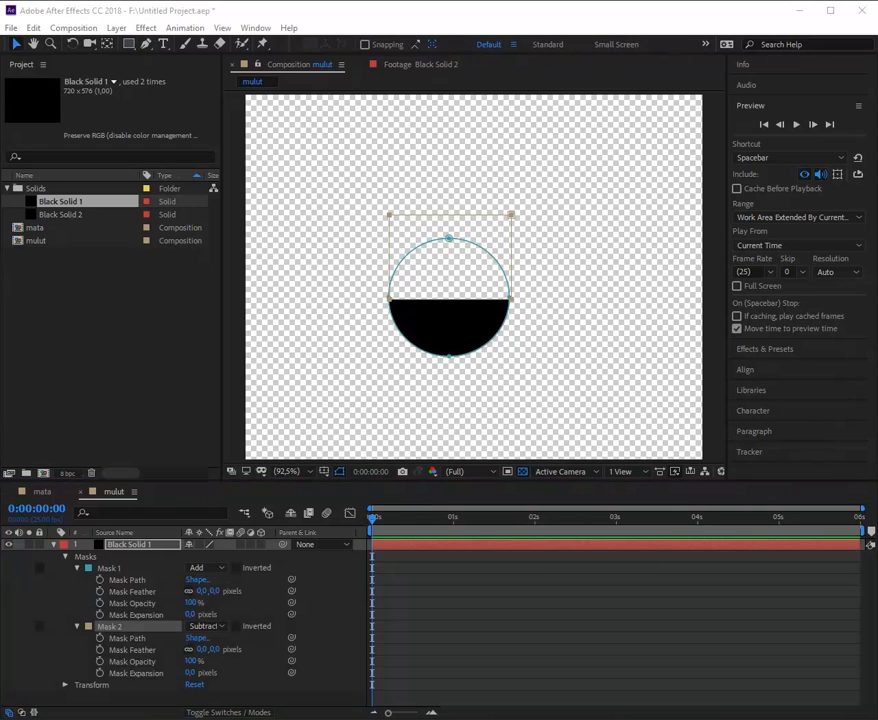
left_click(100, 580)
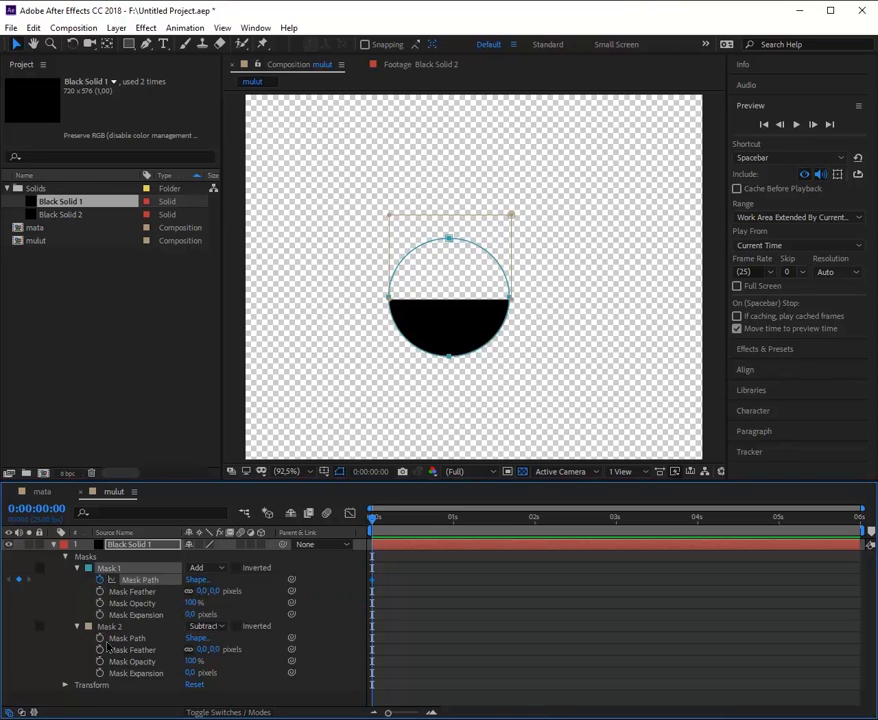
left_click(100, 641)
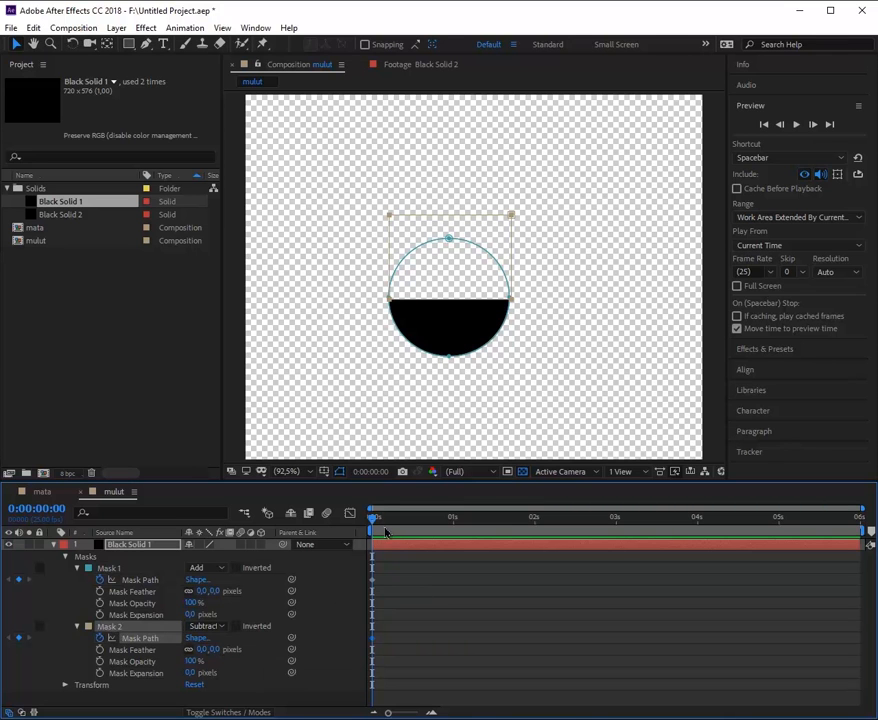
Keyframe both masks at 1 second with the circle's lowest point raised to flatten the mouth, and at 2 seconds with it lowered back.
left_click_drag(375, 519, 455, 554)
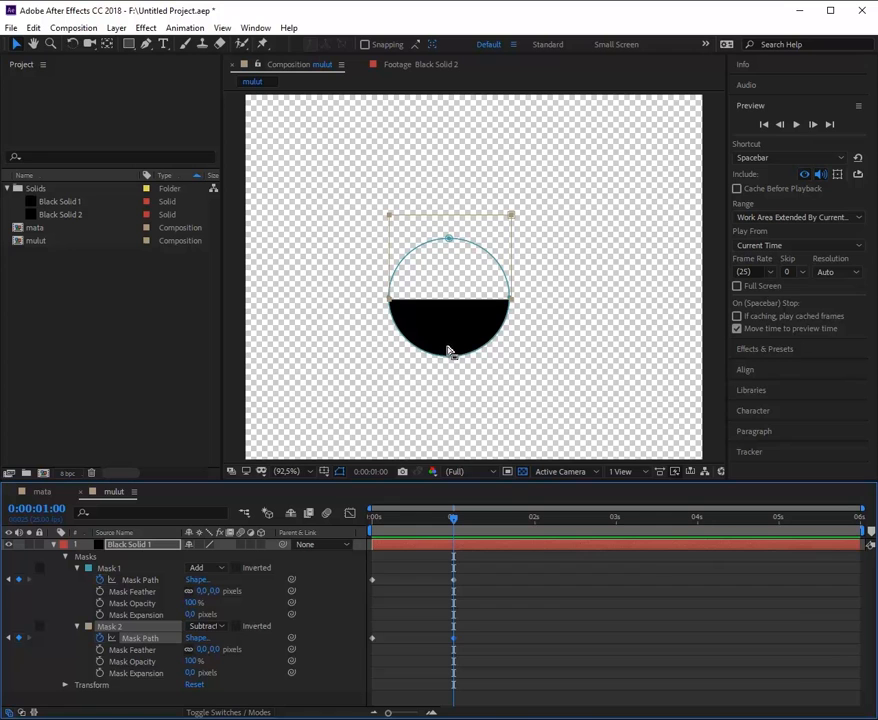
left_click_drag(449, 360, 453, 321)
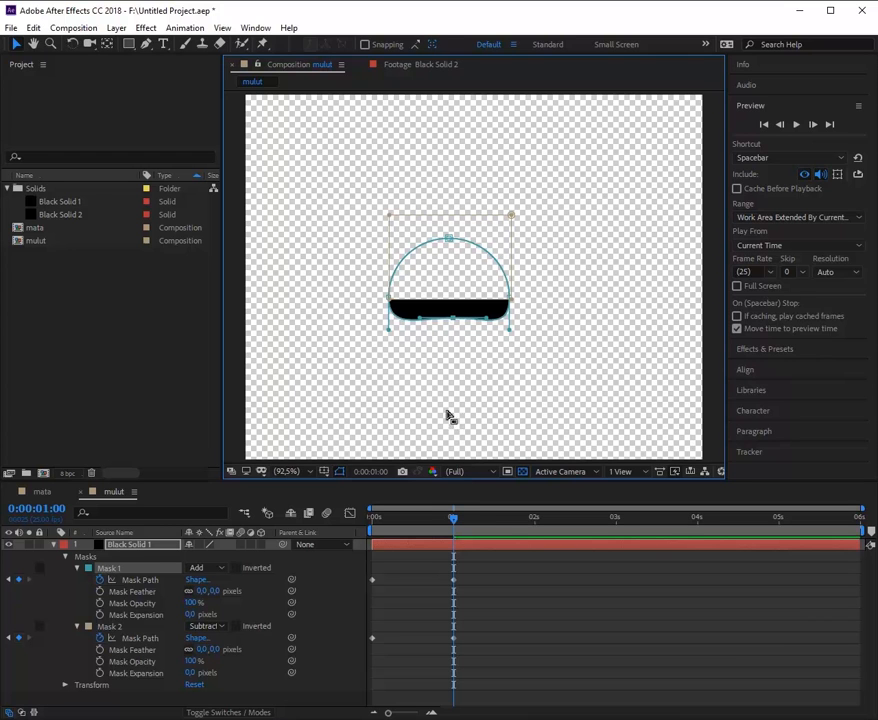
left_click_drag(455, 522, 536, 538)
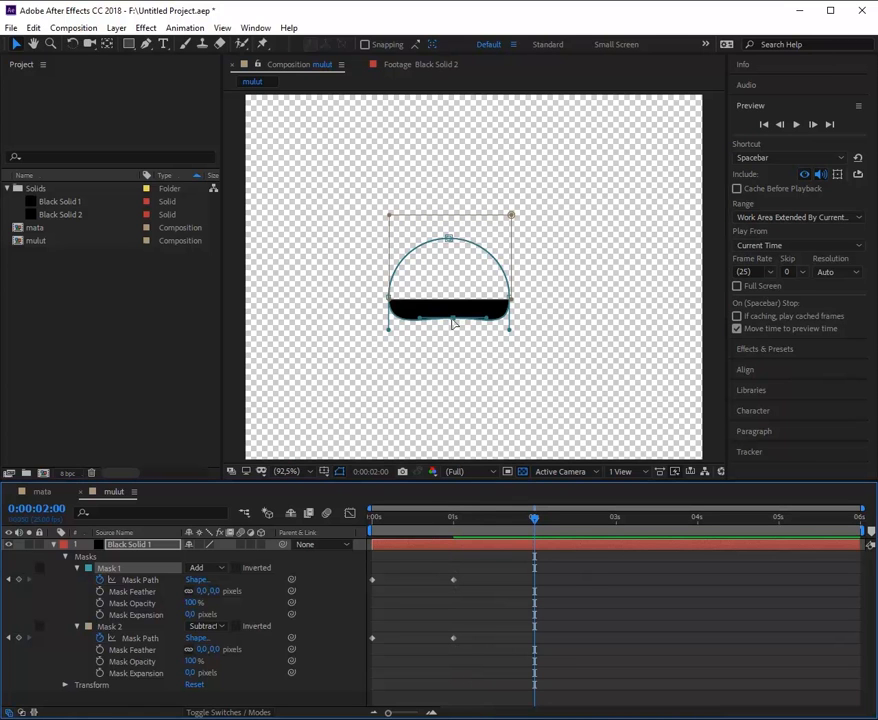
left_click_drag(453, 320, 453, 360)
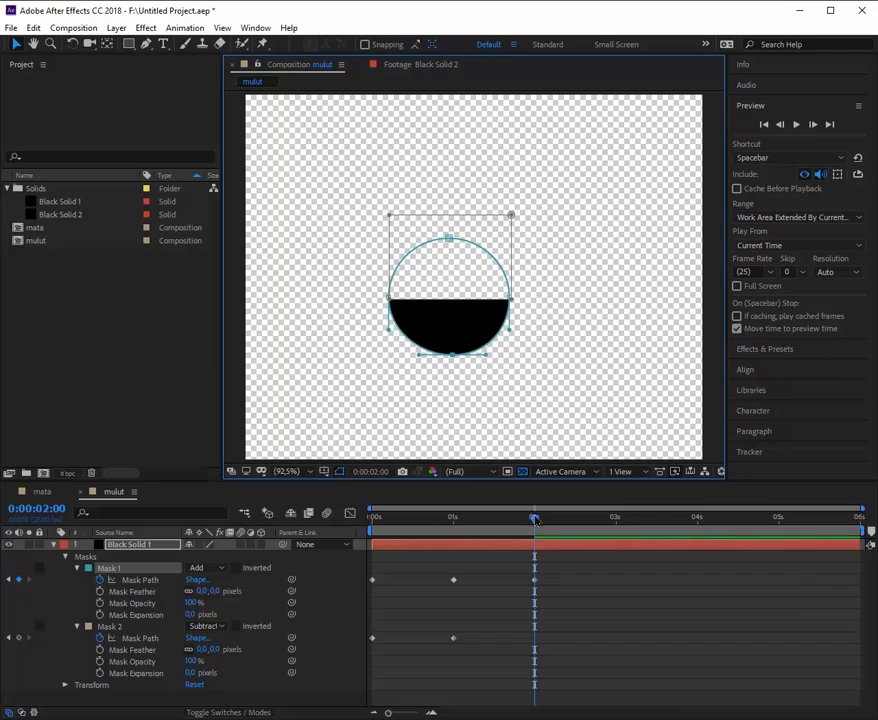
left_click_drag(535, 519, 535, 557)
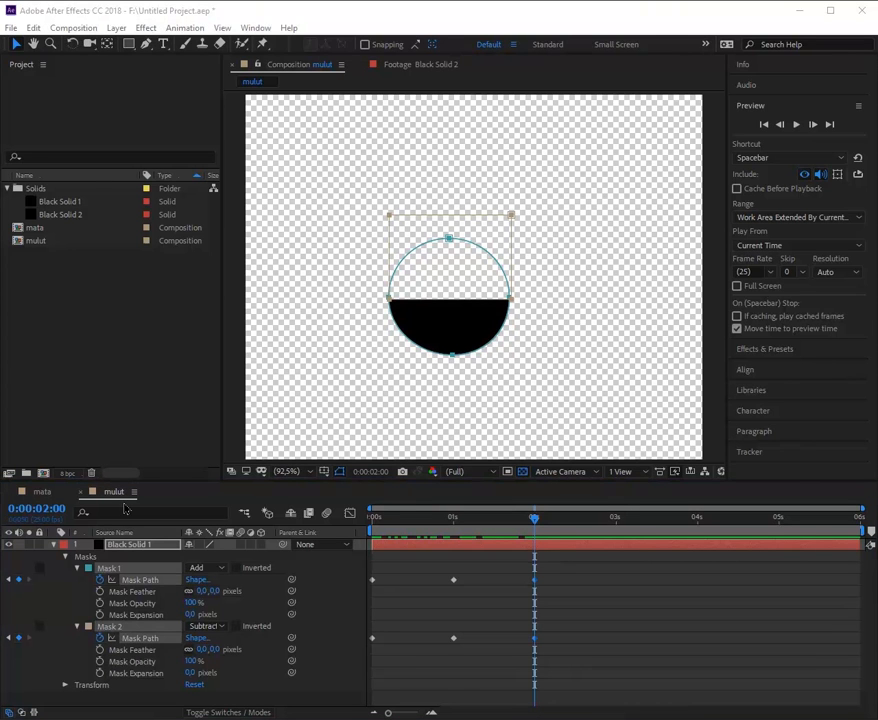
Copy both masks' path keyframes at 0, 1 and 2 seconds and paste them starting at 3 seconds.
left_click(372, 581)
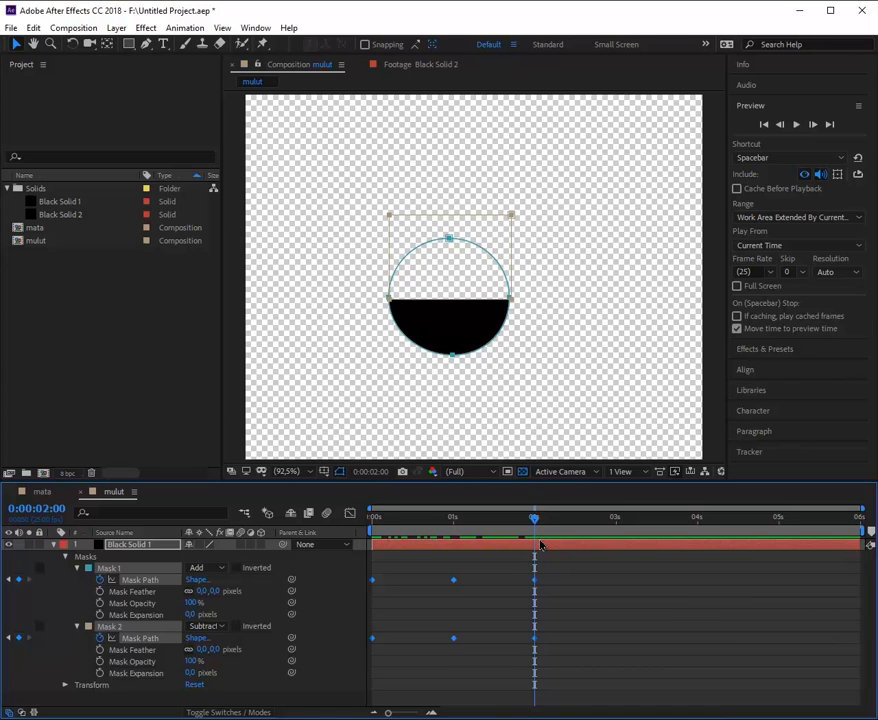
left_click_drag(536, 519, 617, 552)
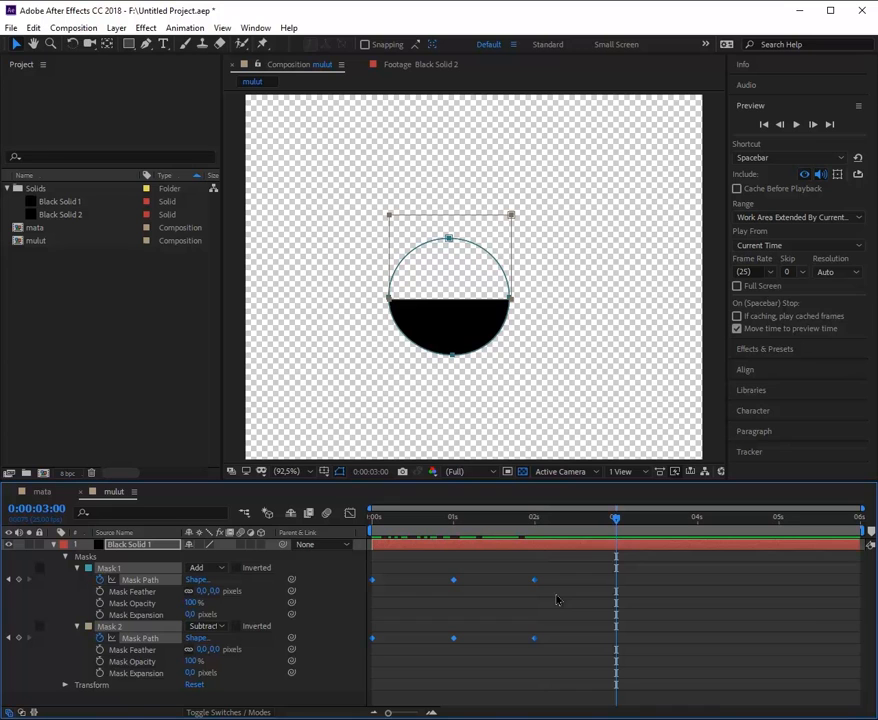
key("ctrl+v")
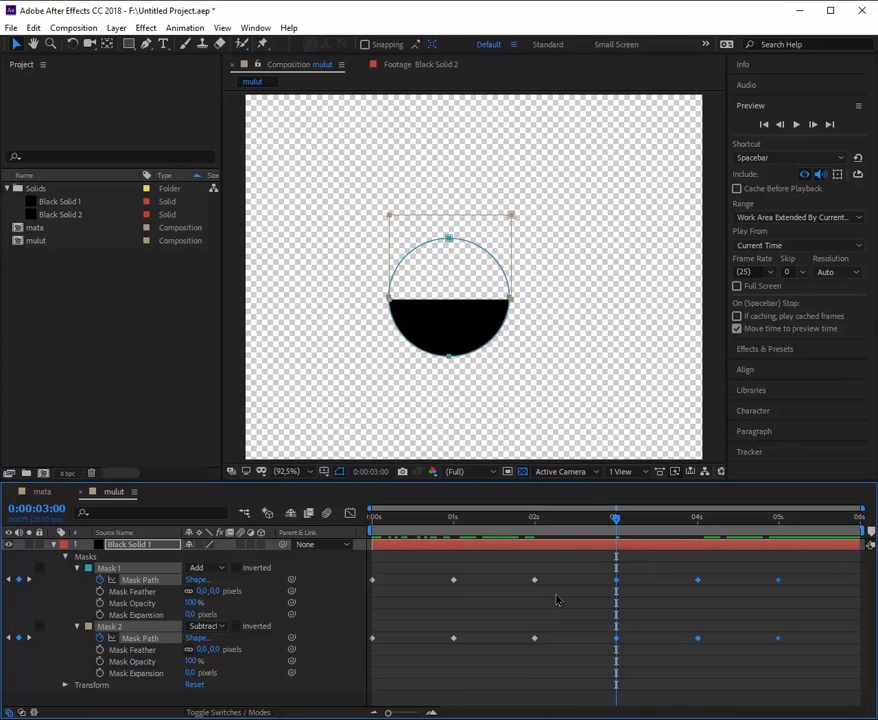
Preview the mouth animation from the first frame, stop at 0:00:04:13, and widen the rectangular mask slightly beyond both sides of the circle.
left_click_drag(620, 523, 361, 541)
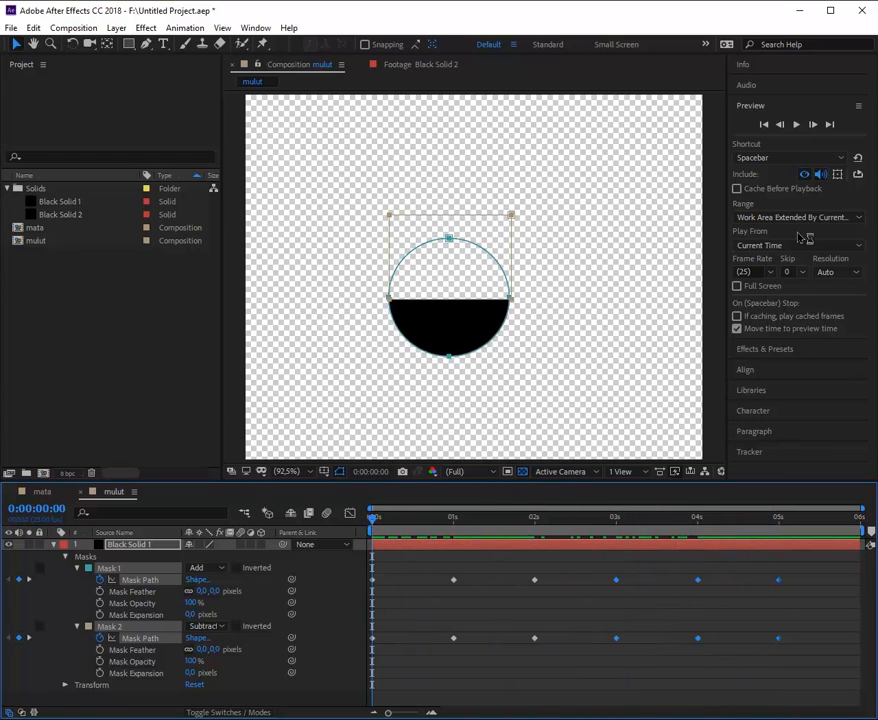
left_click(796, 124)
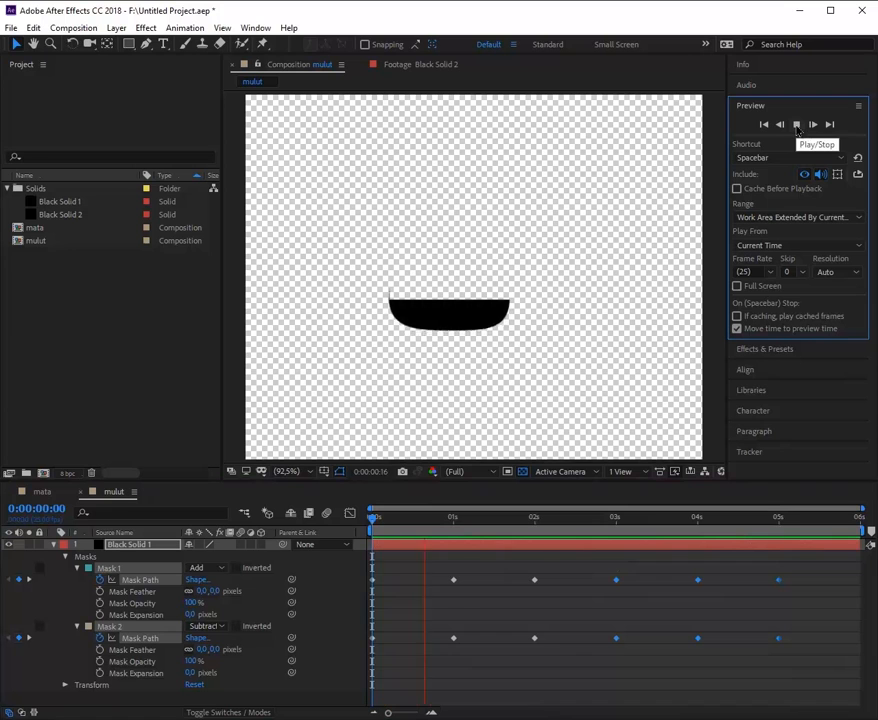
left_click(797, 126)
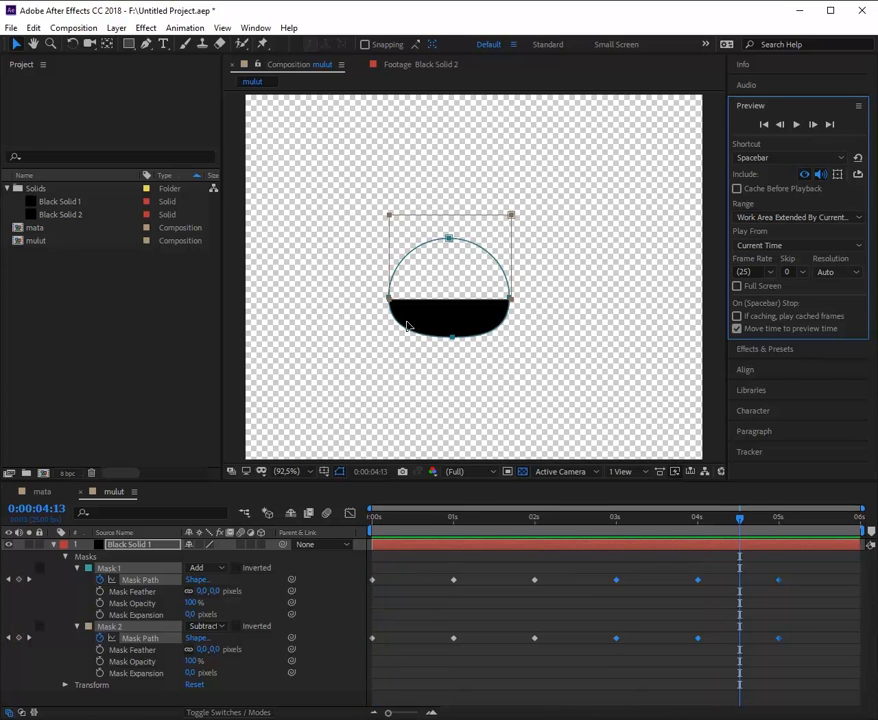
left_click(451, 308)
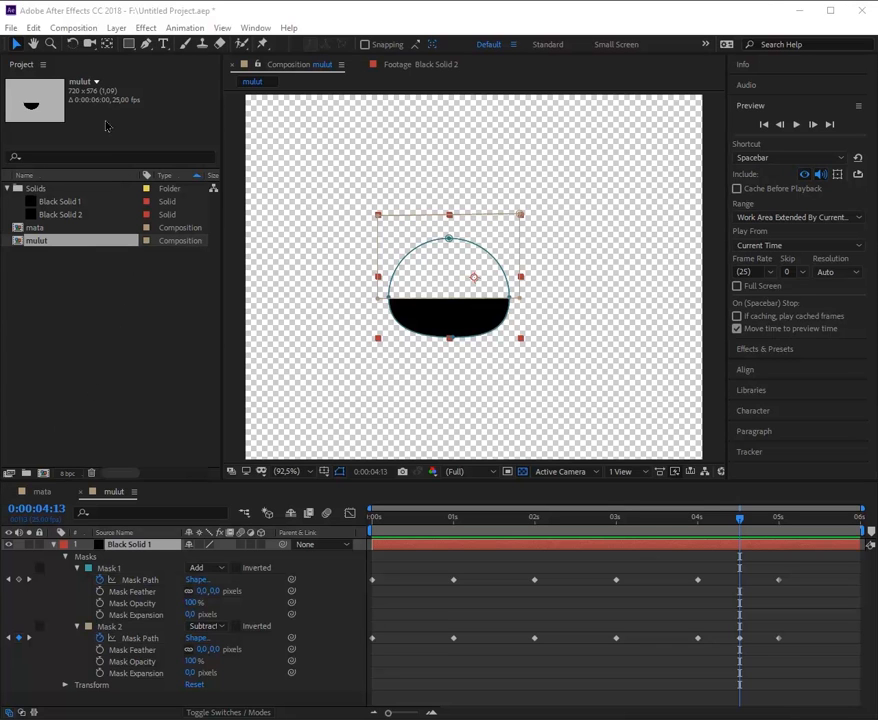
Create a new composition named wajah with the PAL D1/DV preset and a six-second duration.
left_click(61, 27)
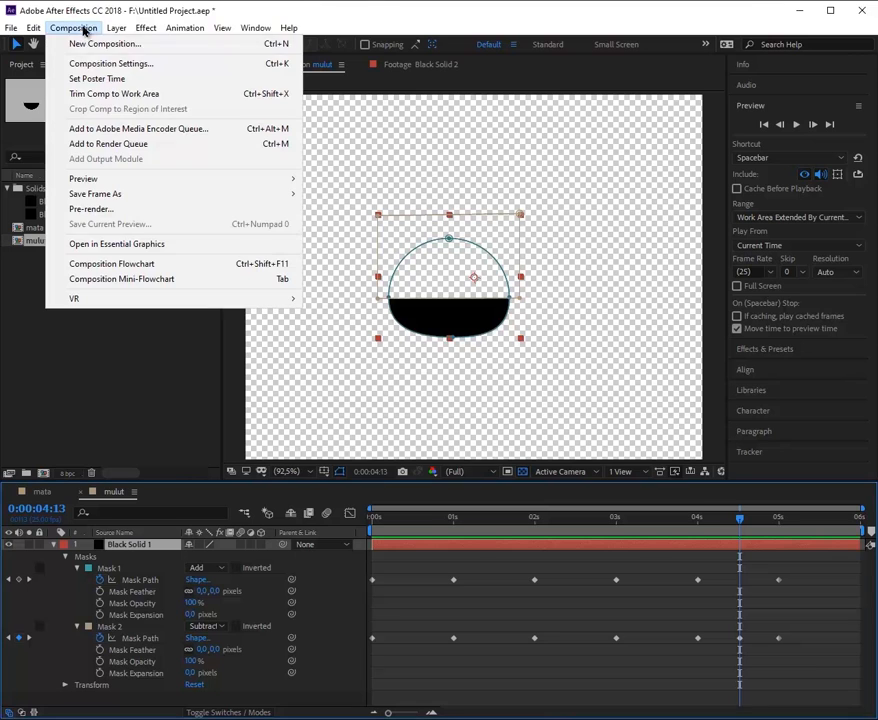
left_click(88, 49)
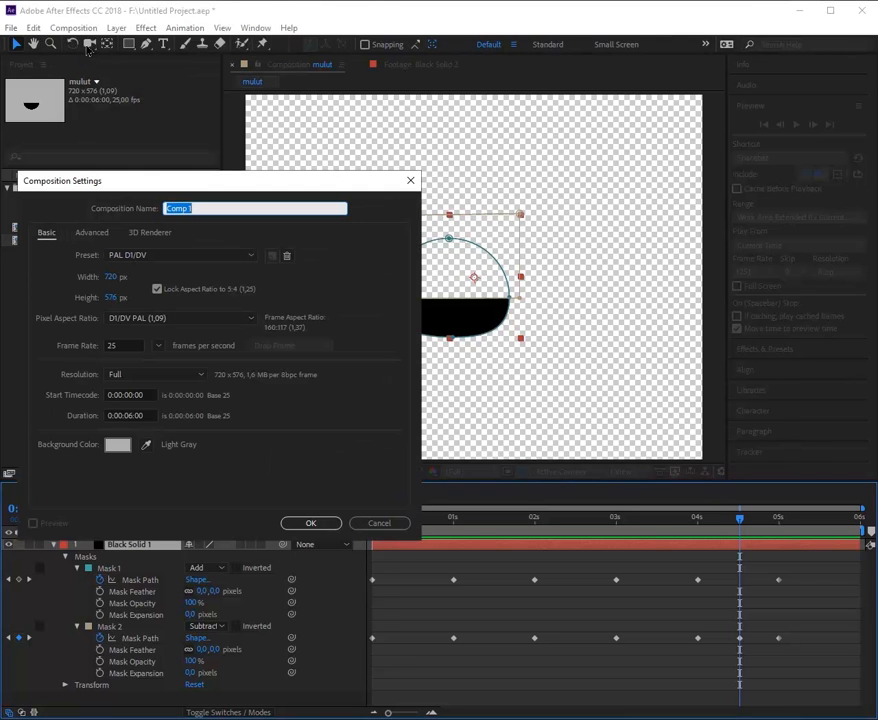
type("wajah")
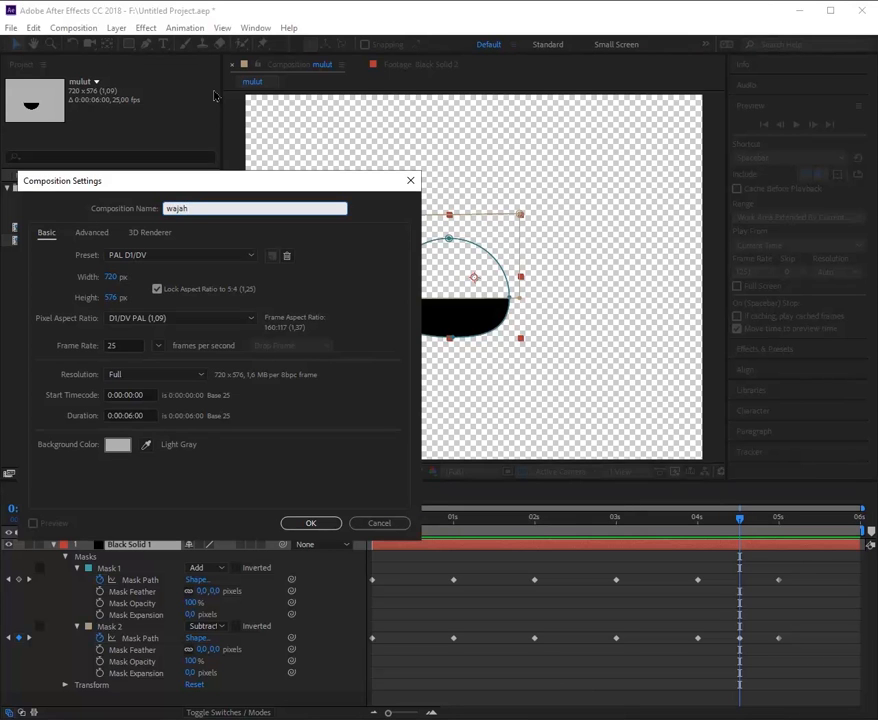
key("Return")
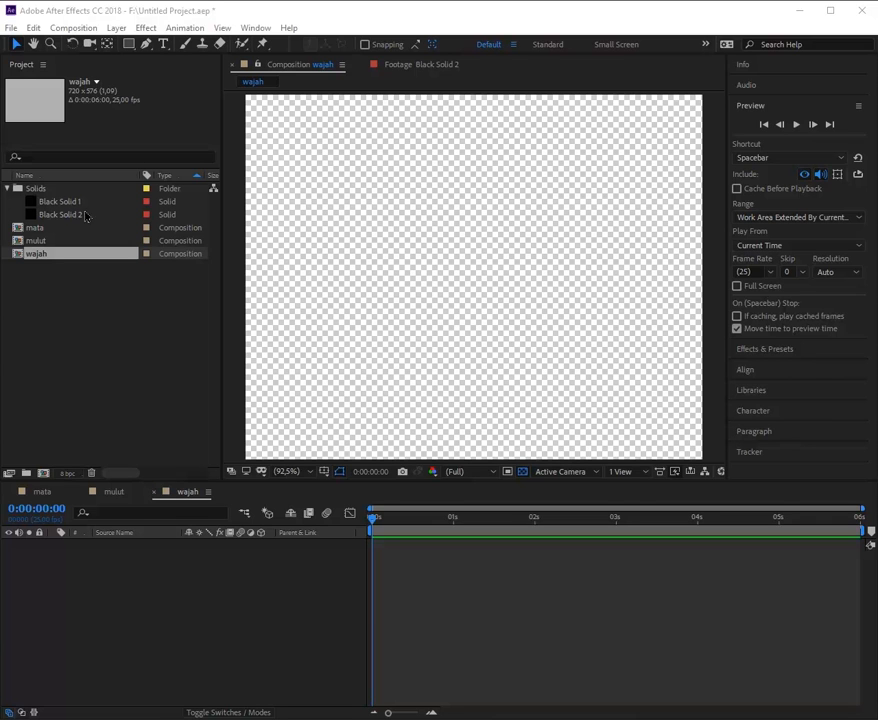
Add the mata composition to the wajah timeline and duplicate its layer.
left_click_drag(40, 230, 47, 374)
left_click_drag(40, 571, 40, 571)
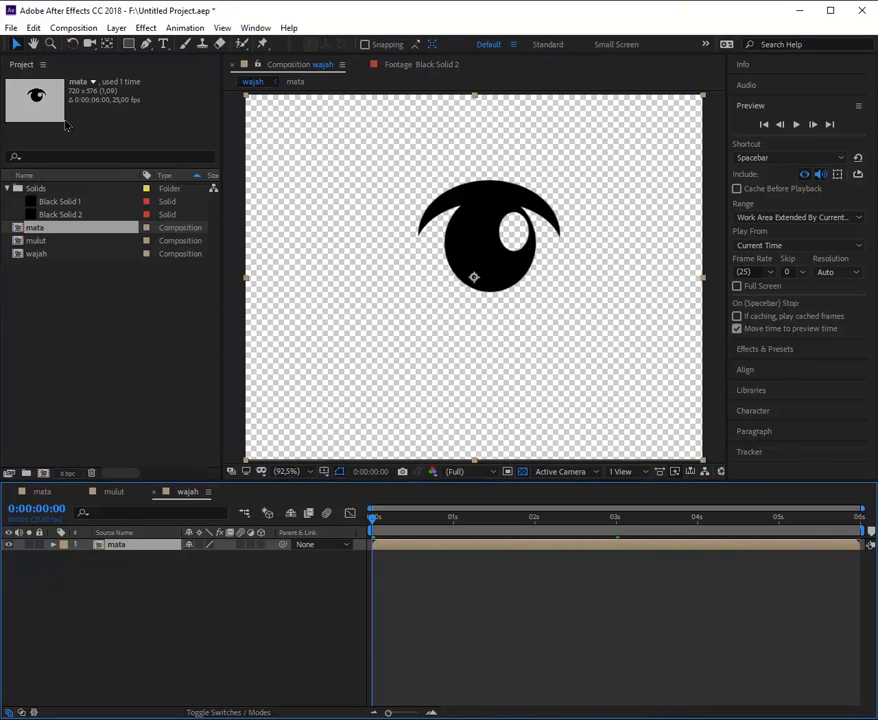
left_click(33, 27)
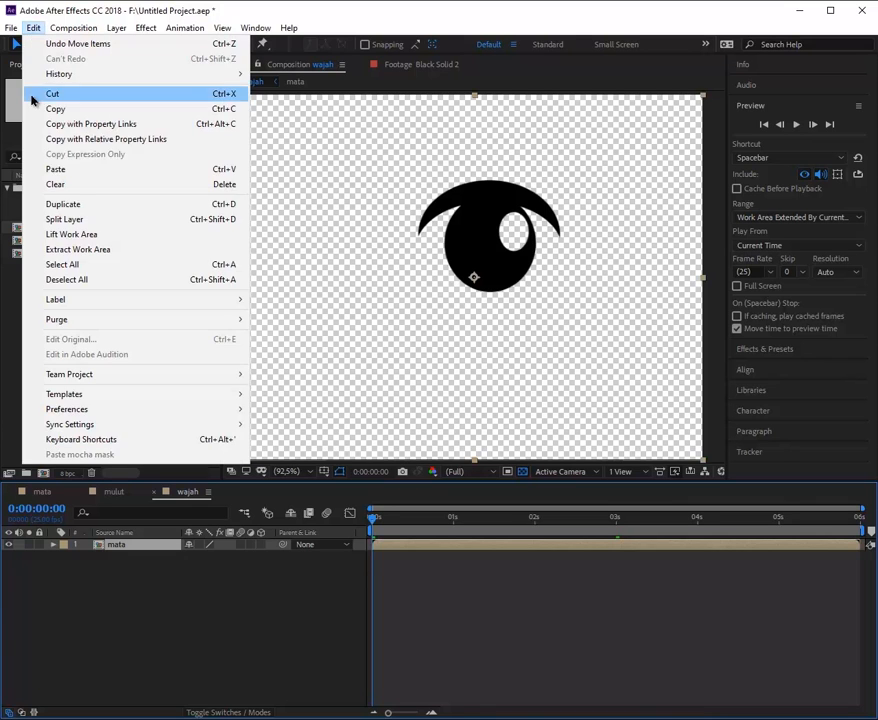
left_click(31, 204)
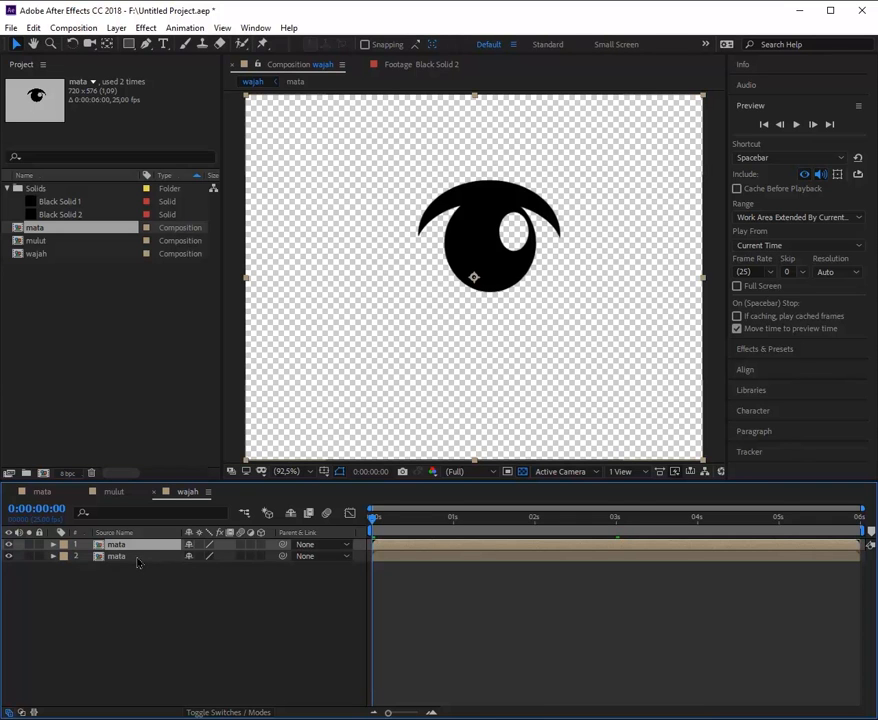
Move the lower mata layer horizontally to the left so the two eyes sit side by side.
left_click(128, 562)
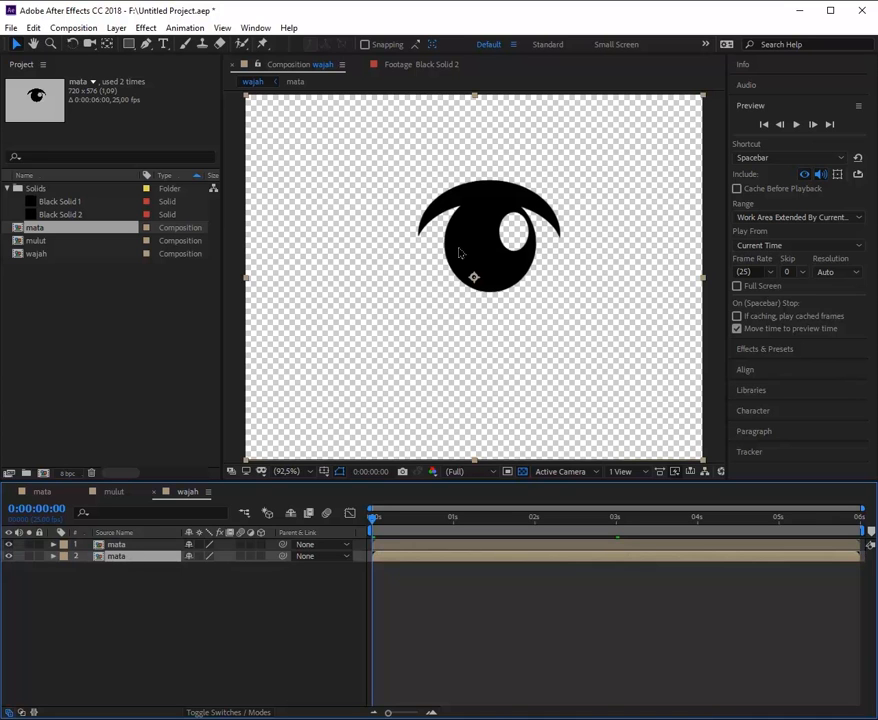
left_click_drag(462, 242, 306, 243)
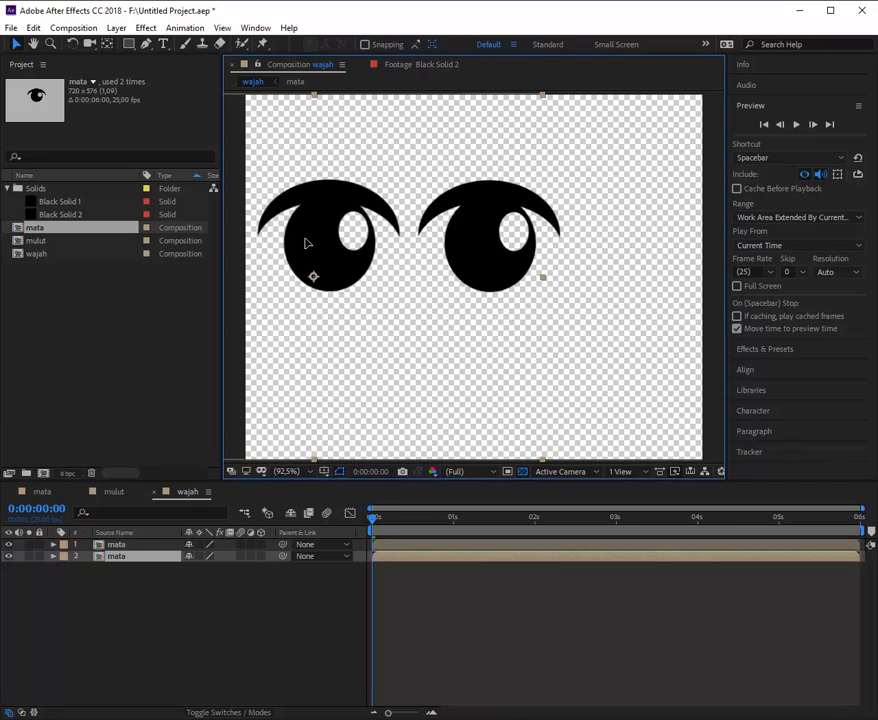
key("Return")
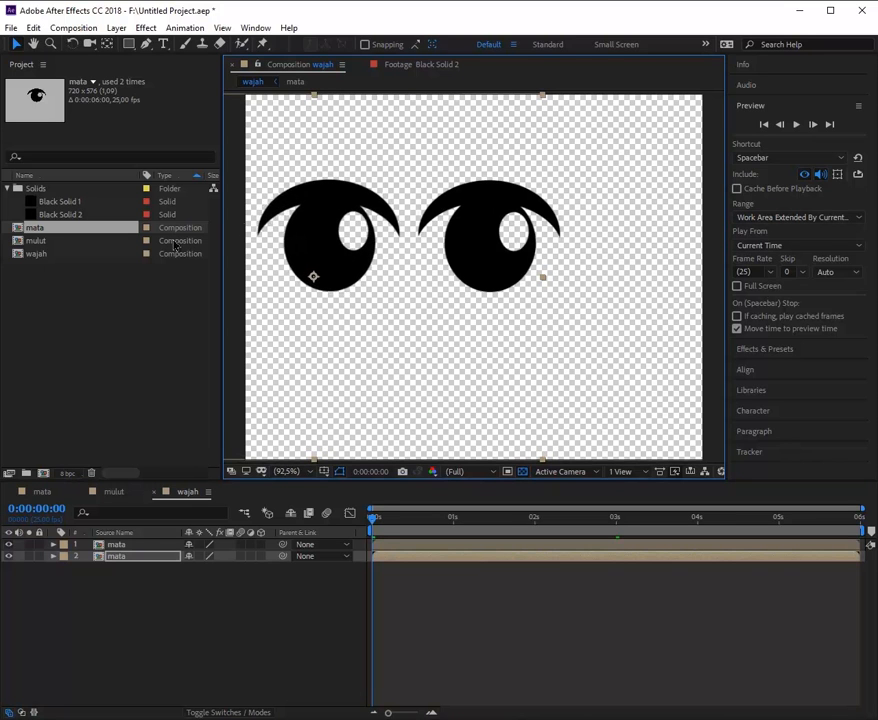
Add the mulut composition beneath both mata layers and move the mouth down and left to centre it under the eyes.
left_click(40, 241)
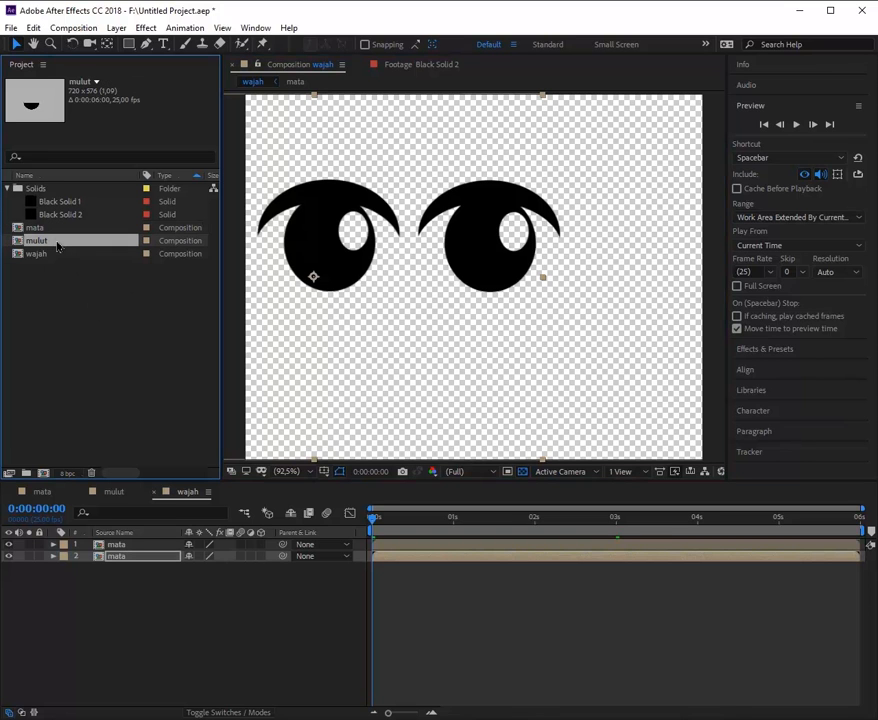
left_click_drag(57, 246, 63, 580)
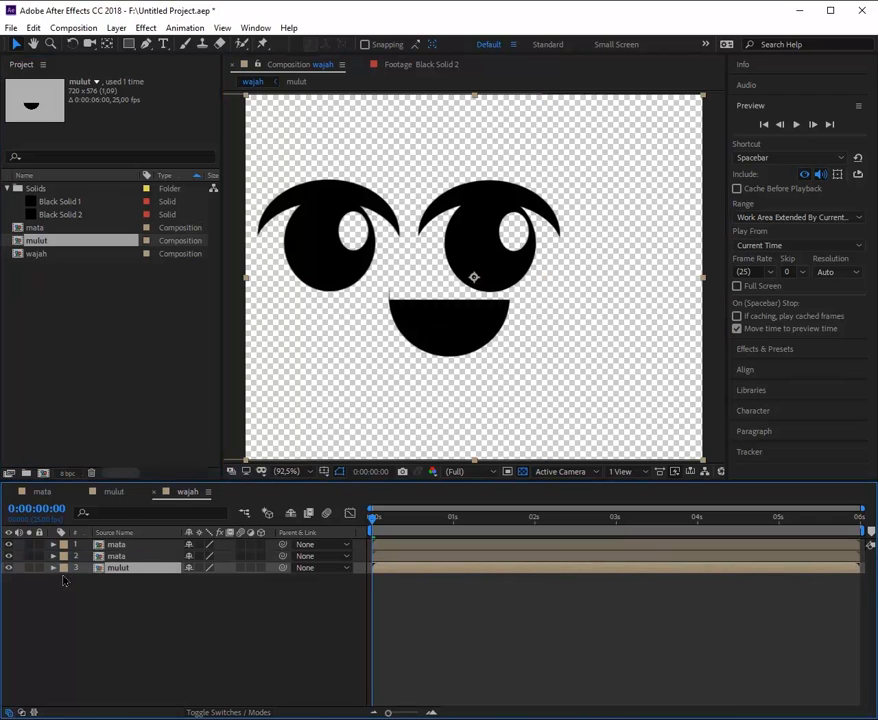
left_click(463, 318)
left_click_drag(463, 318, 429, 338)
key("Return")
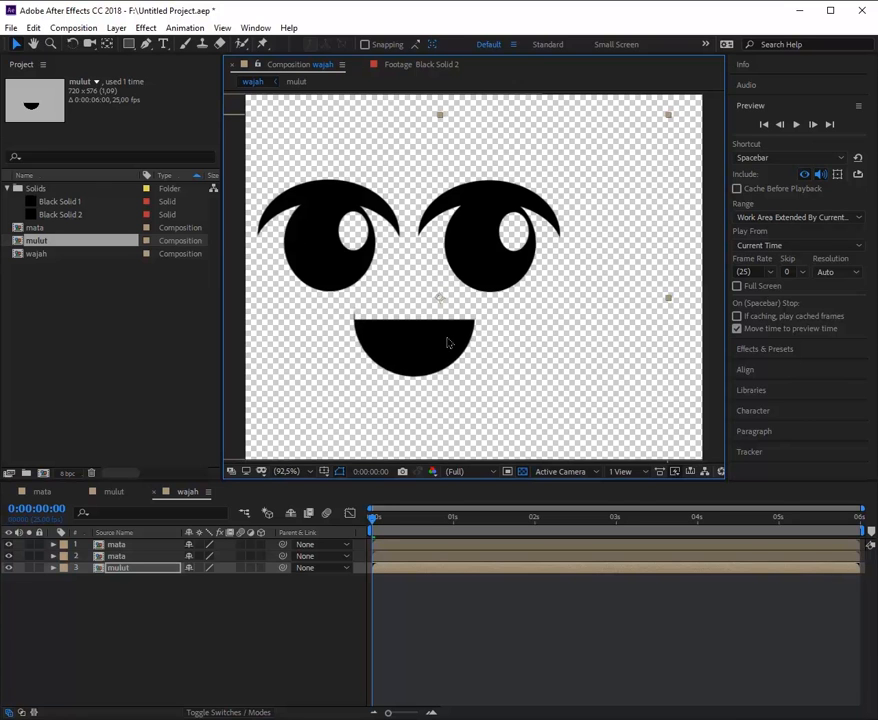
Preview the combined face animation in the wajah composition and stop playback.
left_click(797, 126)
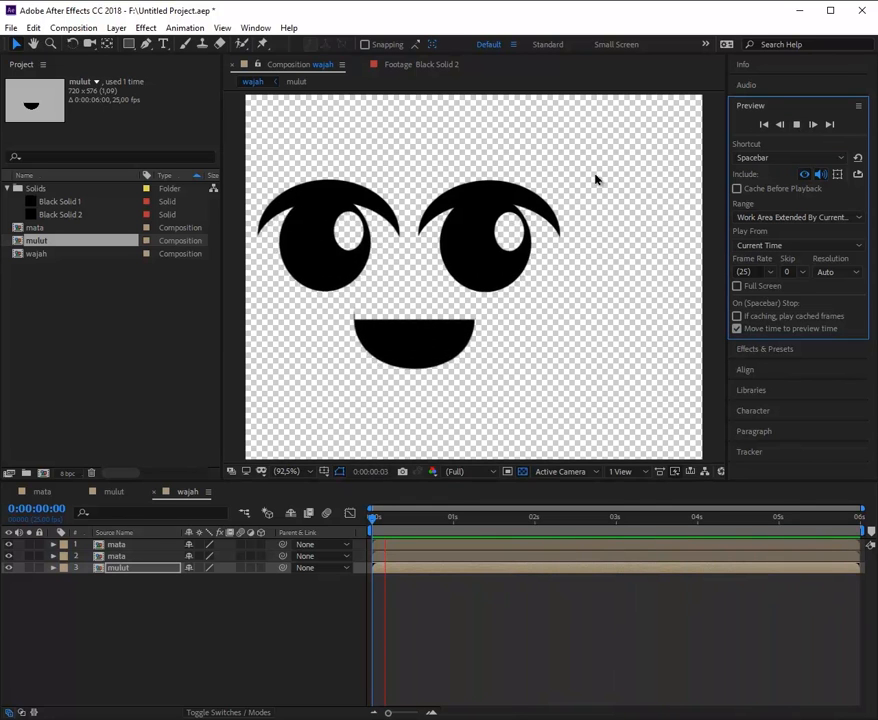
left_click(797, 125)
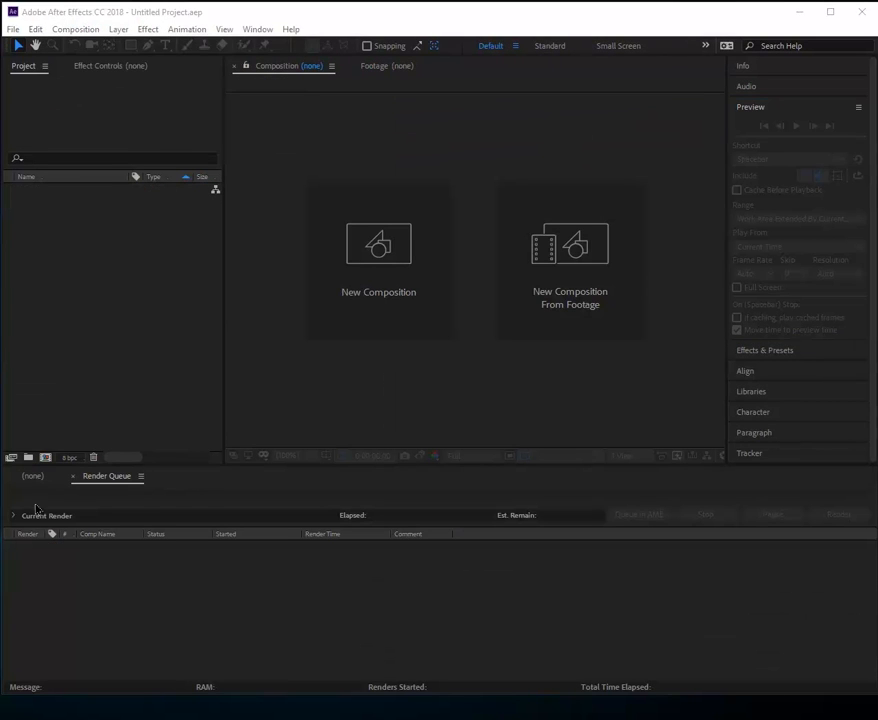
Create a composition named puppet with the PAL D1/DV preset, 25 fps, an 8-second duration and a white background.
left_click(403, 266)
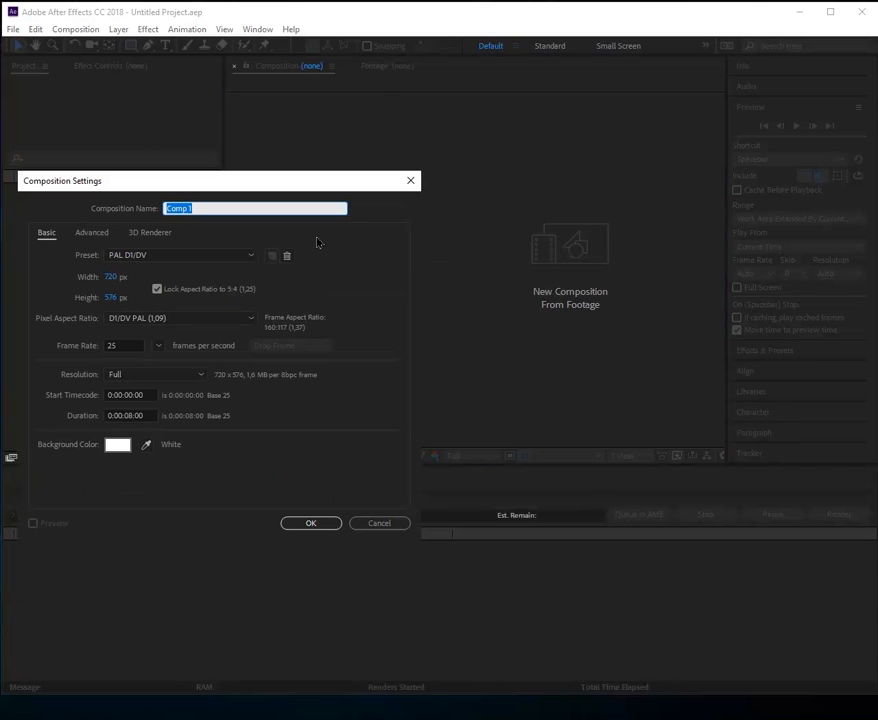
type("puppet")
left_click(131, 416)
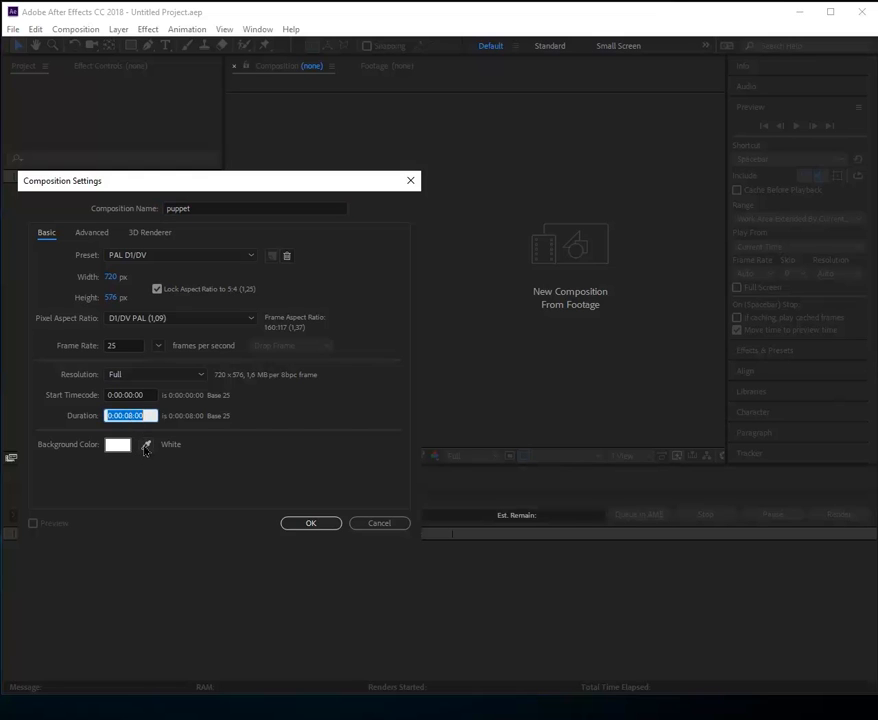
left_click(145, 446)
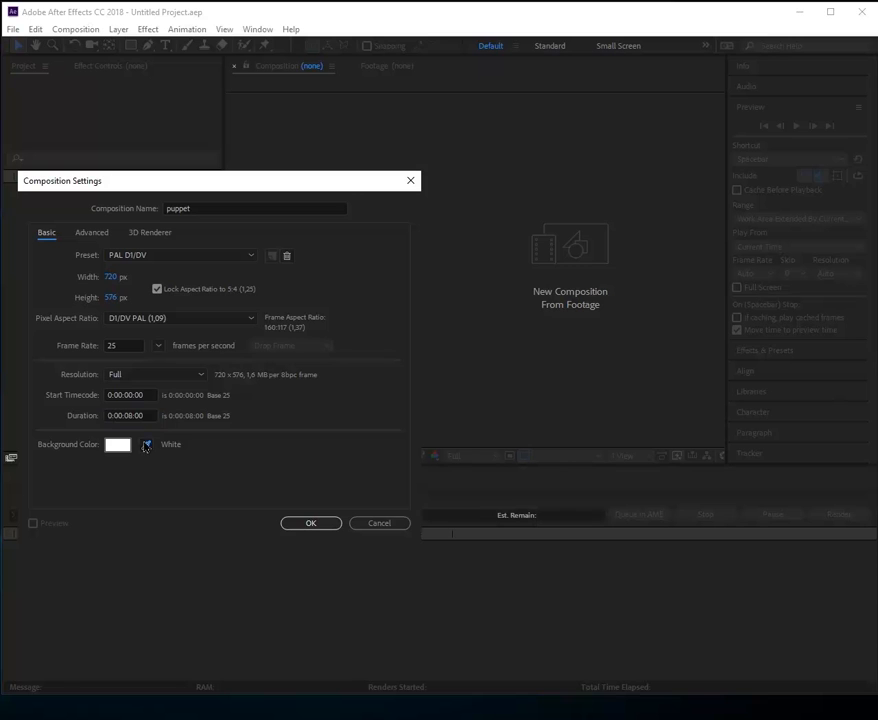
left_click(225, 186)
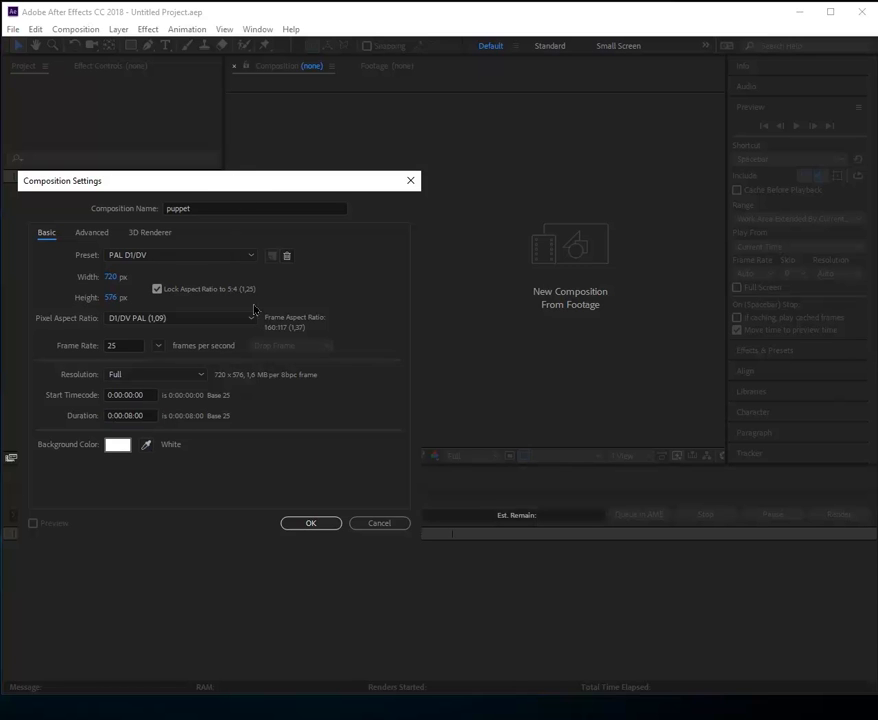
left_click(316, 524)
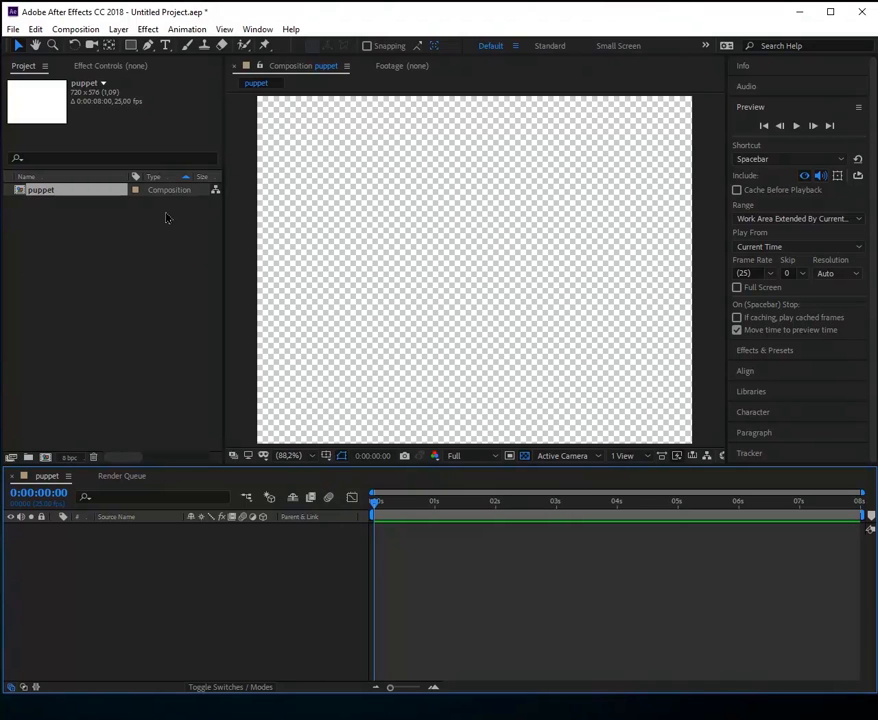
Import p1.png from the Project LA MId folder as footage.
left_click(14, 30)
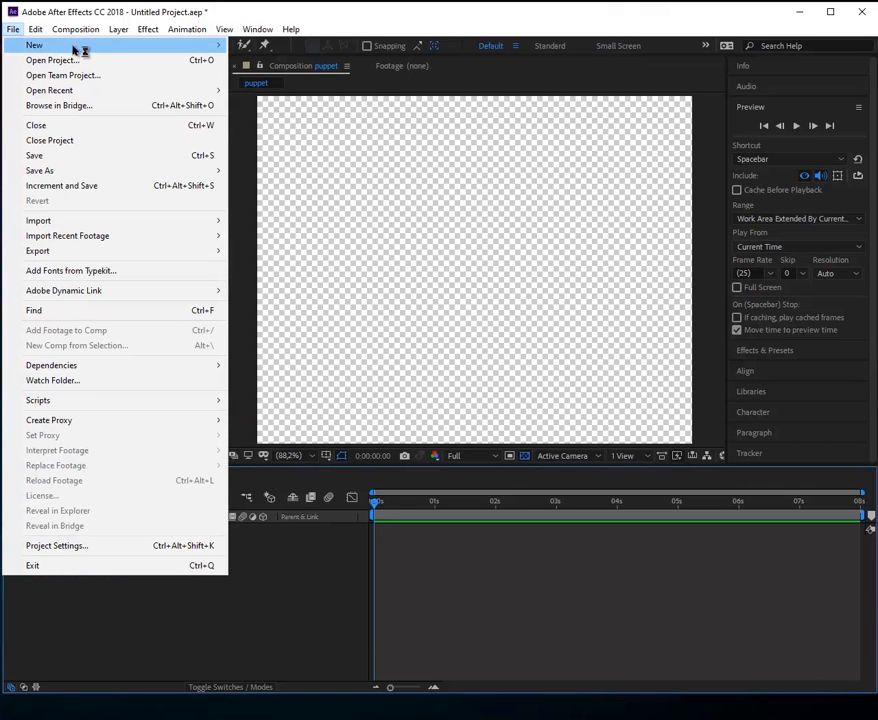
mouse_move(188, 44)
mouse_move(203, 227)
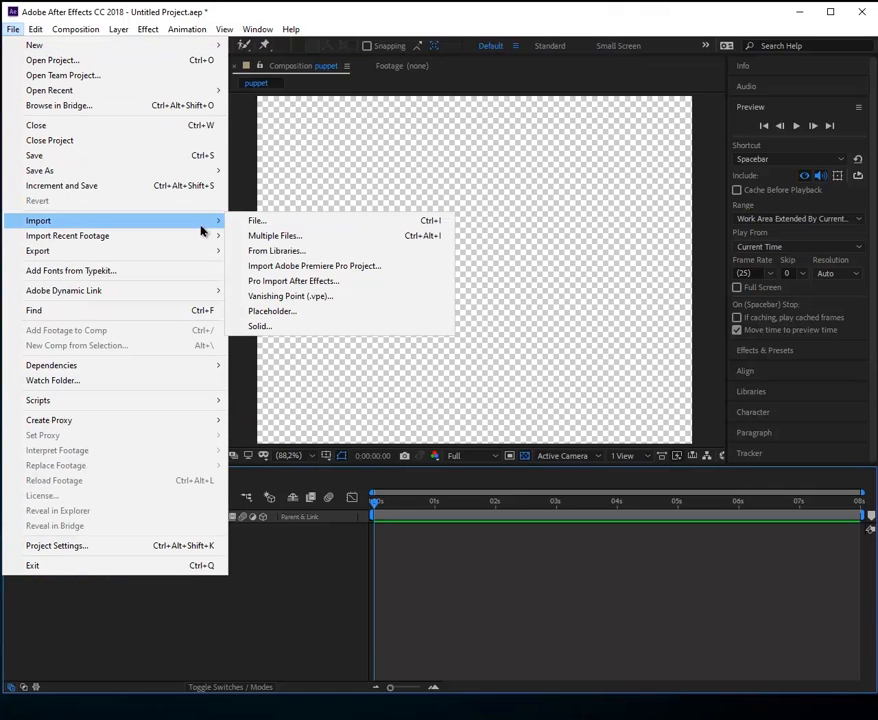
left_click(236, 224)
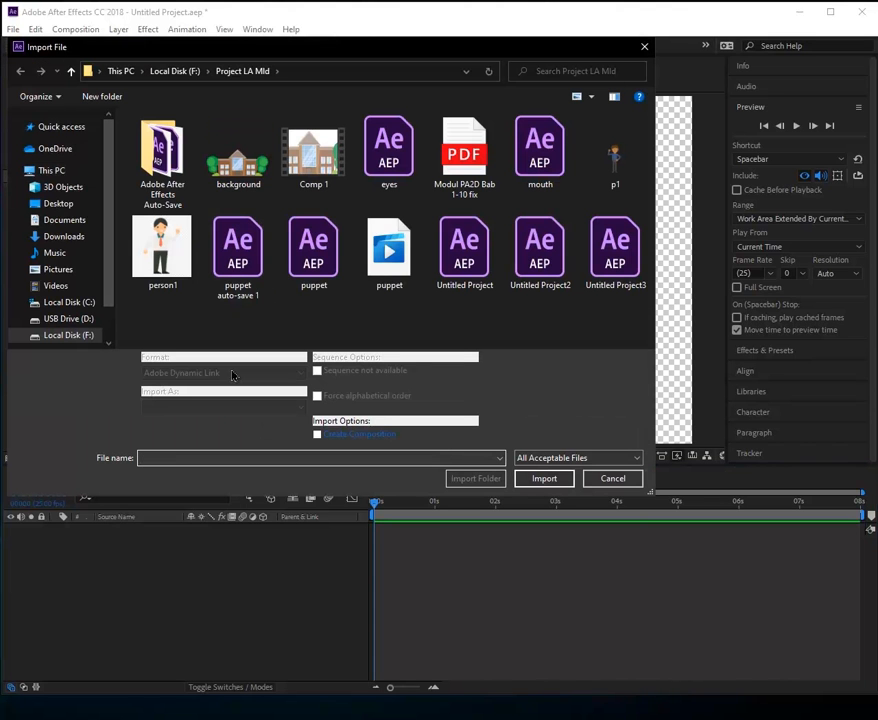
left_click(615, 155)
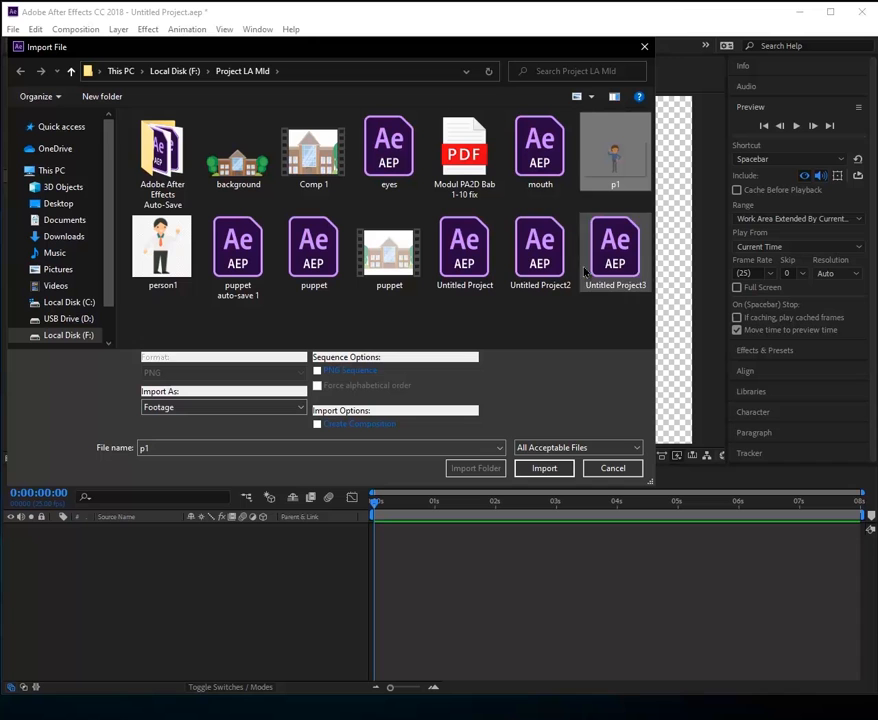
left_click(543, 468)
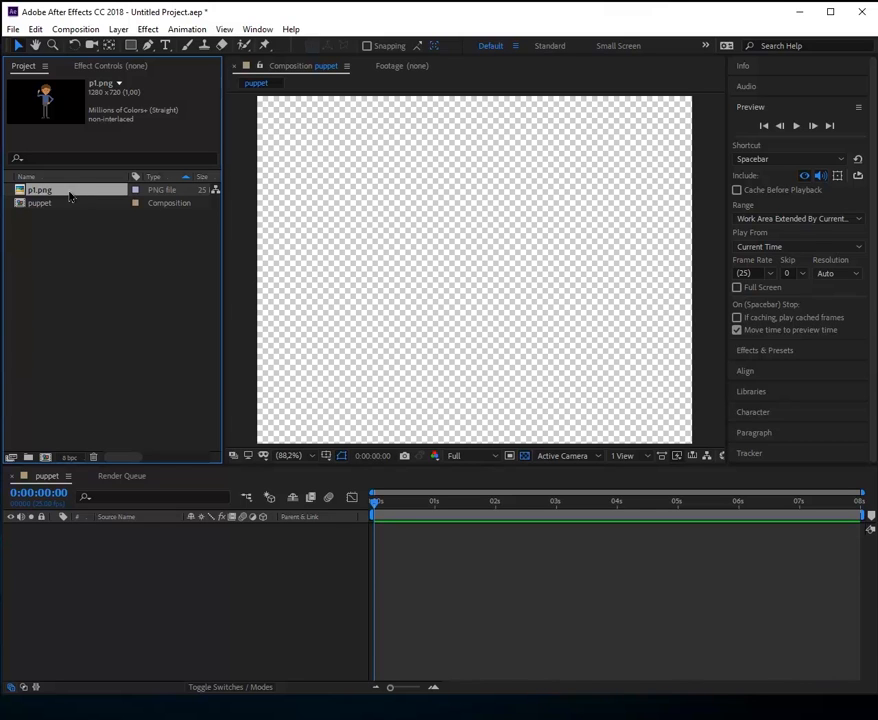
Add p1.png to the puppet timeline and scale the layer down to 84%.
left_click_drag(70, 196, 98, 553)
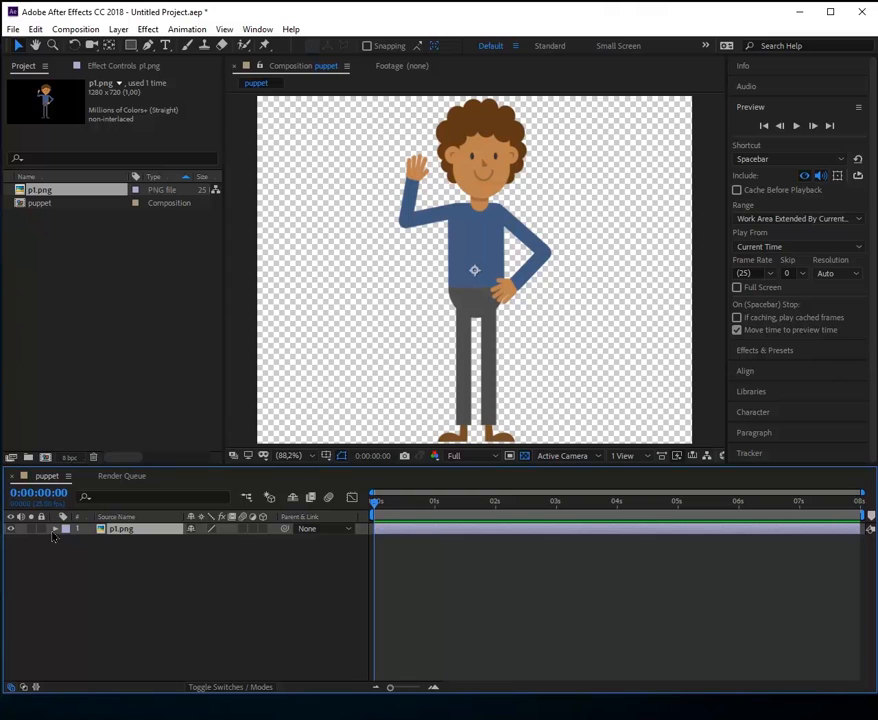
left_click(55, 529)
left_click(67, 541)
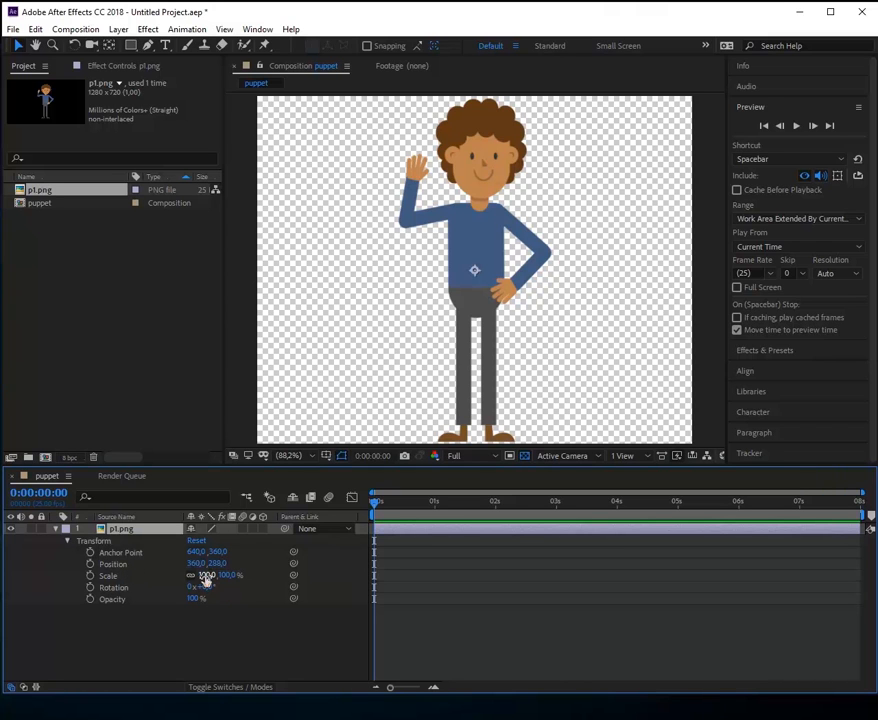
left_click_drag(205, 576, 192, 575)
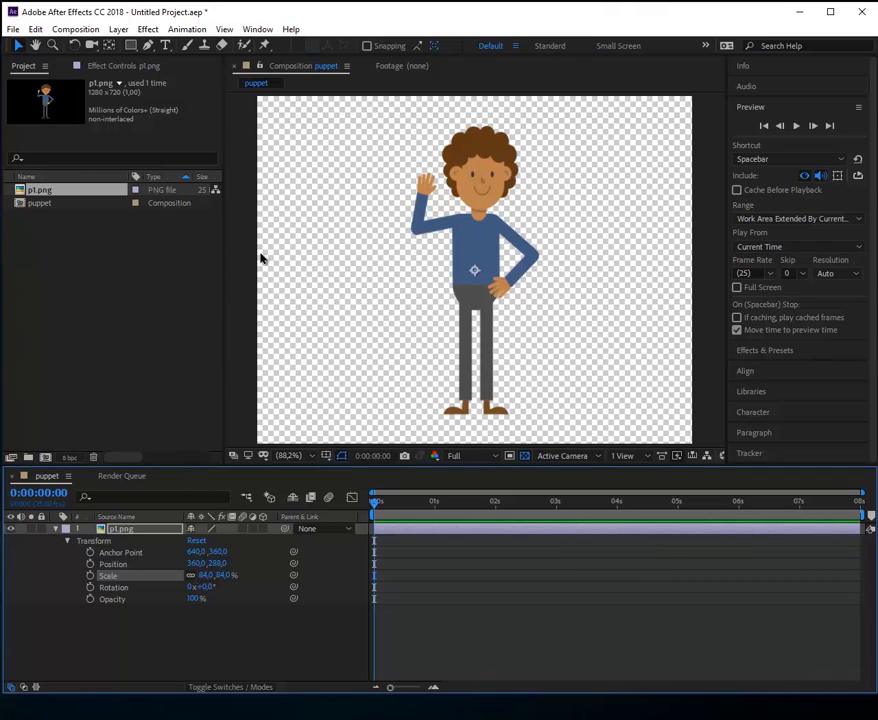
Place Puppet pins on the character's hair, neck, and the shoulder and elbow of the raised arm.
left_click(265, 47)
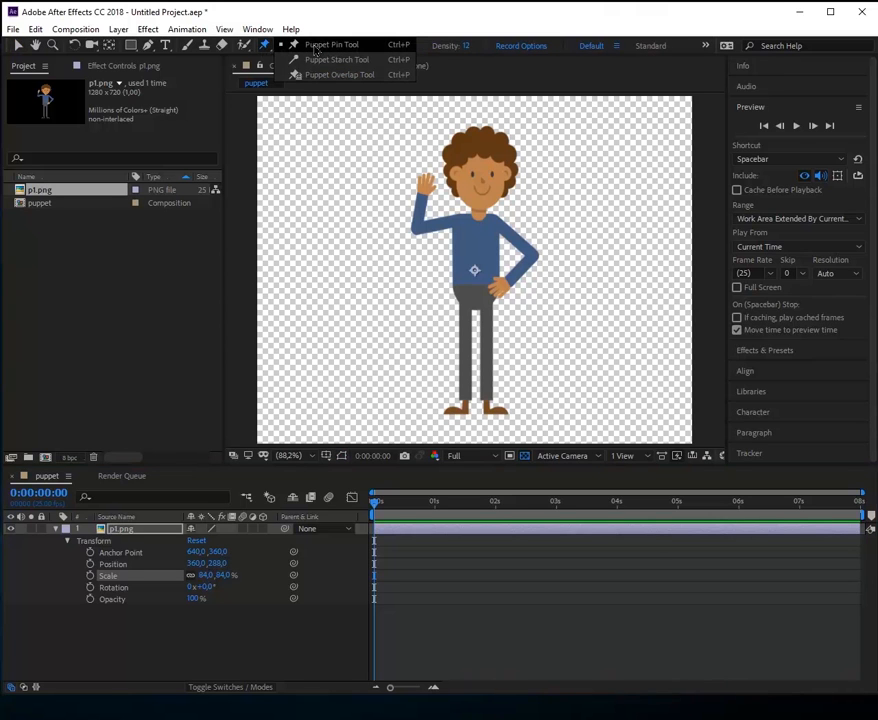
left_click(300, 45)
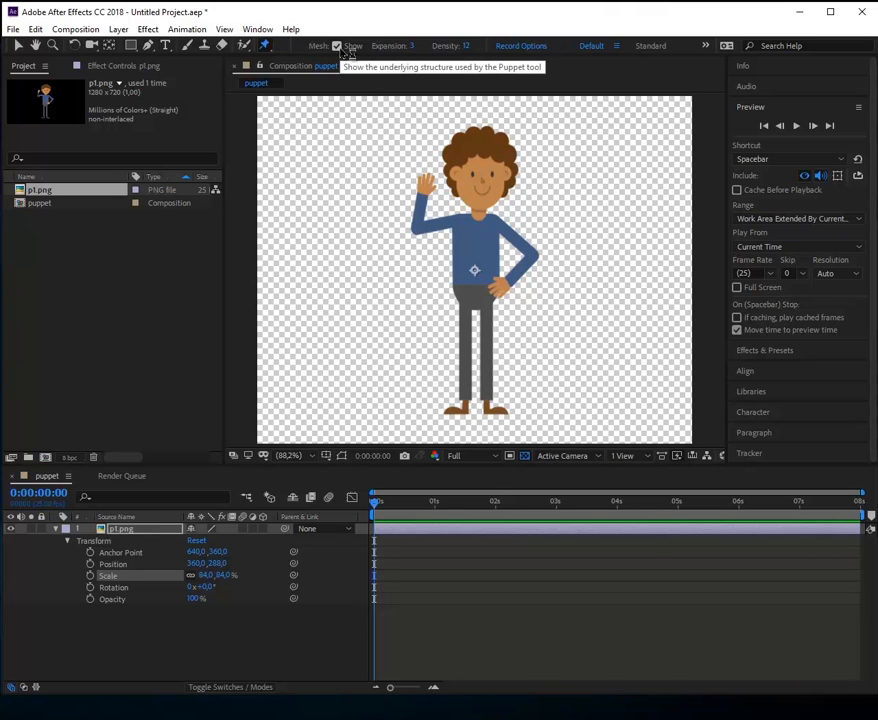
left_click(482, 144)
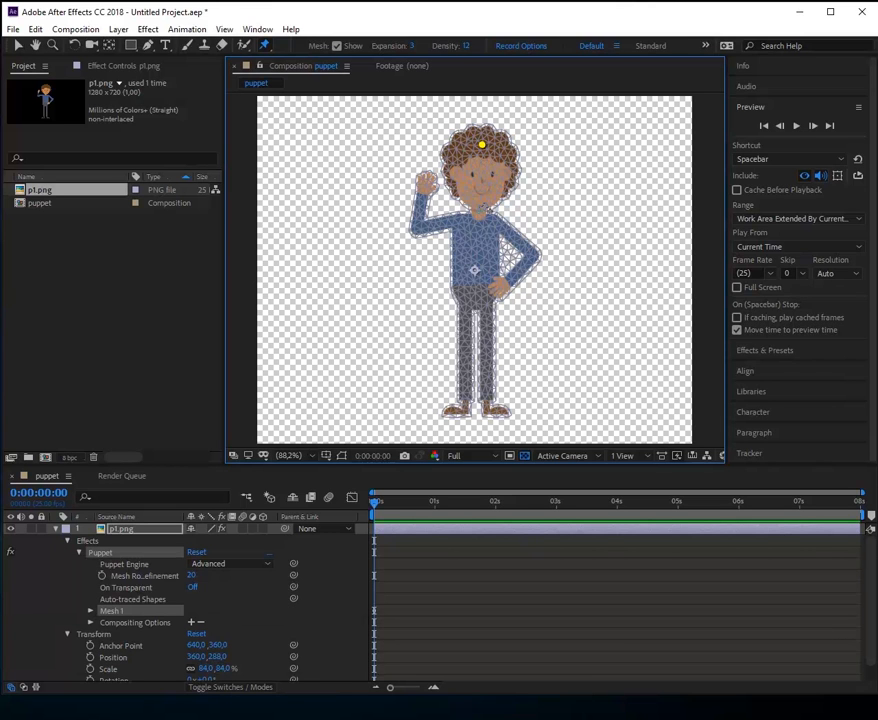
left_click(478, 214)
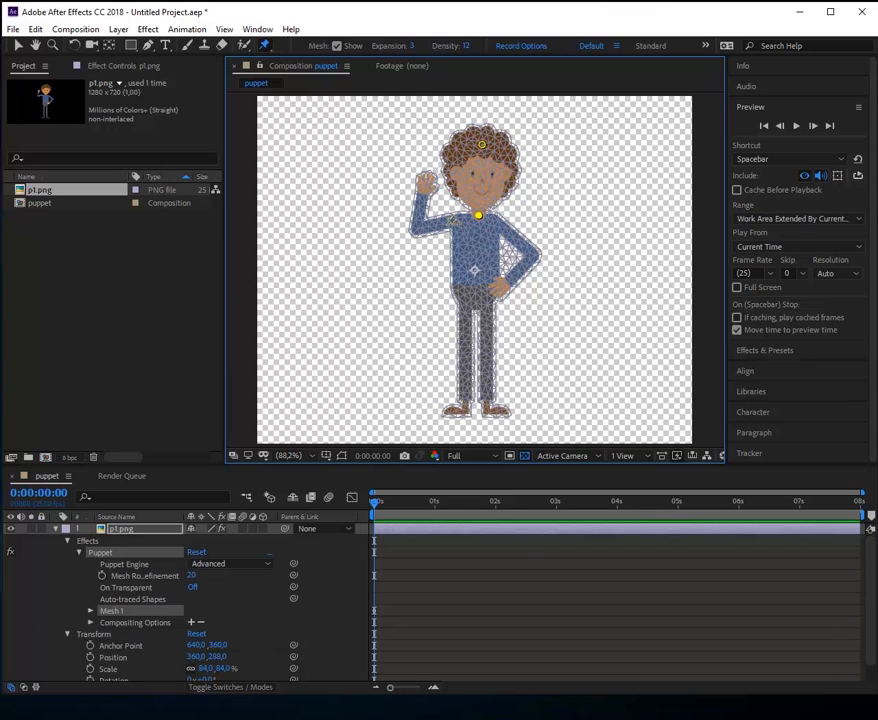
left_click(446, 225)
left_click(420, 229)
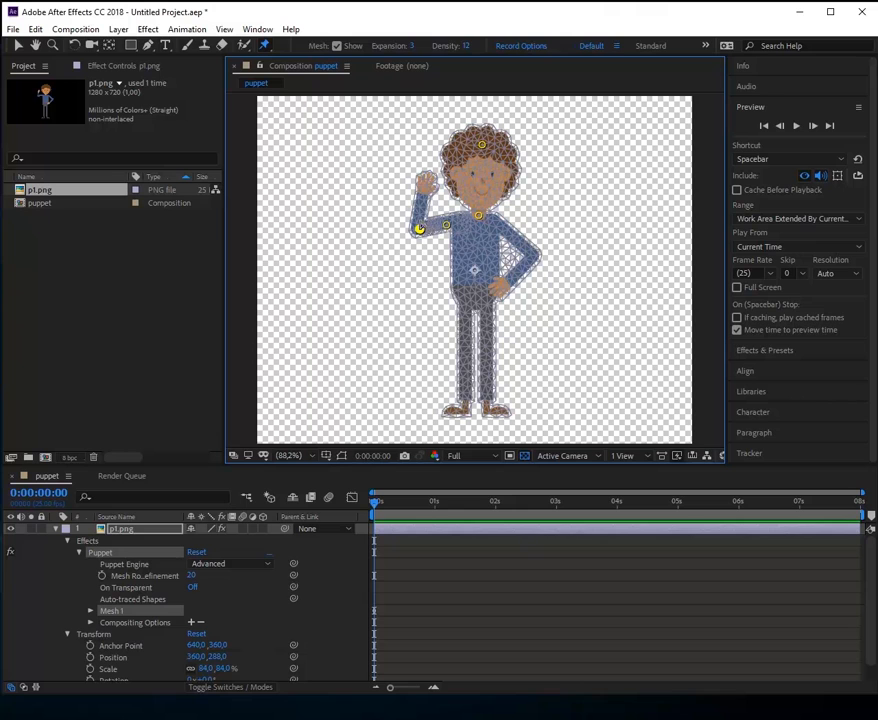
Add Puppet pins on the raised hand and the hips, and pull the hand pin slightly down.
left_click(427, 177)
mouse_move(427, 177)
left_mouse_down()
mouse_move(368, 200)
mouse_move(417, 184)
mouse_move(430, 189)
mouse_move(404, 199)
mouse_move(428, 190)
mouse_move(425, 176)
left_mouse_up()
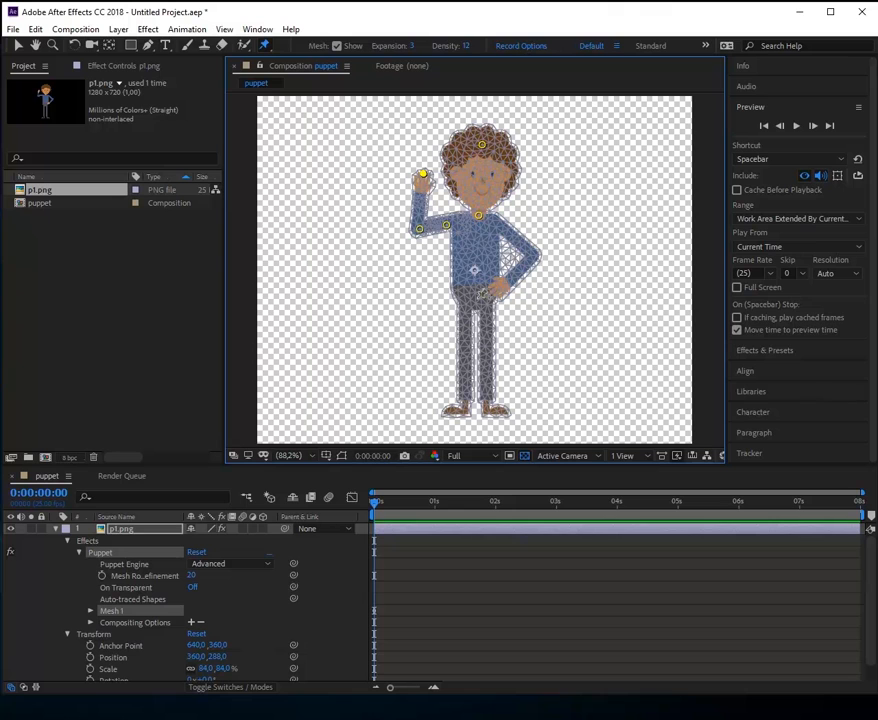
left_click(477, 297)
mouse_move(423, 174)
left_mouse_down()
mouse_move(388, 182)
mouse_move(410, 153)
mouse_move(408, 177)
mouse_move(392, 184)
mouse_move(425, 185)
left_mouse_up()
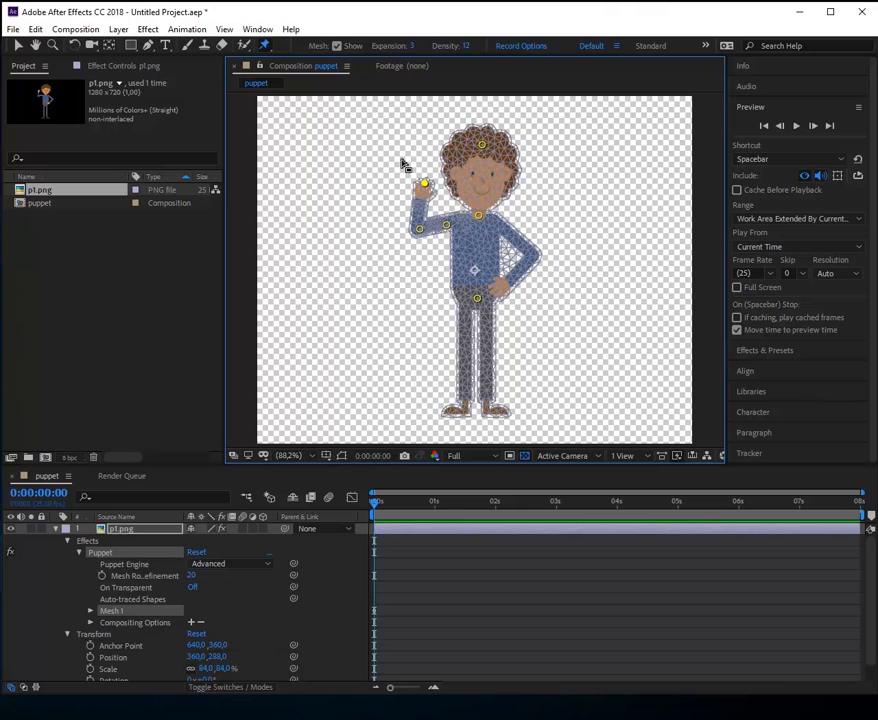
Place a Puppet Starch pin on the raised forearm just below the hand and shift the hand pin slightly left.
left_click(265, 46)
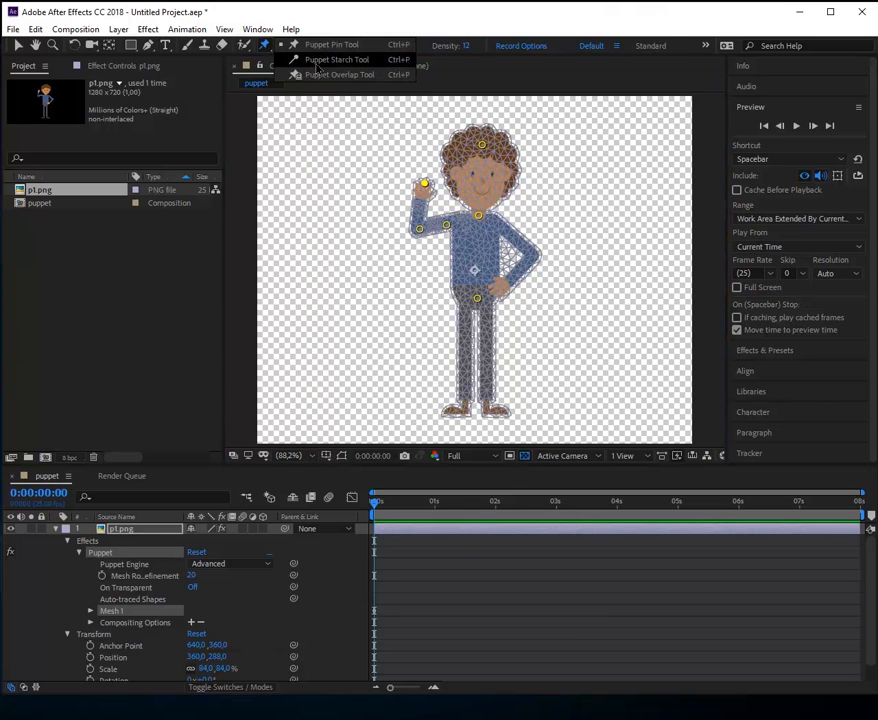
left_click(319, 64)
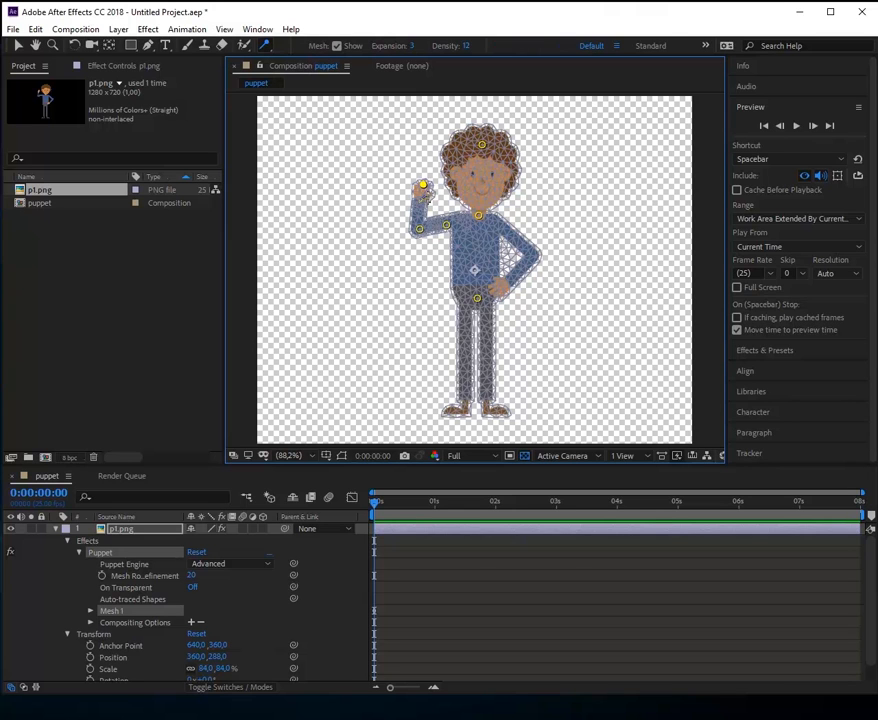
left_click(419, 203)
mouse_move(423, 185)
left_mouse_down()
mouse_move(415, 143)
mouse_move(403, 188)
mouse_move(419, 187)
left_mouse_up()
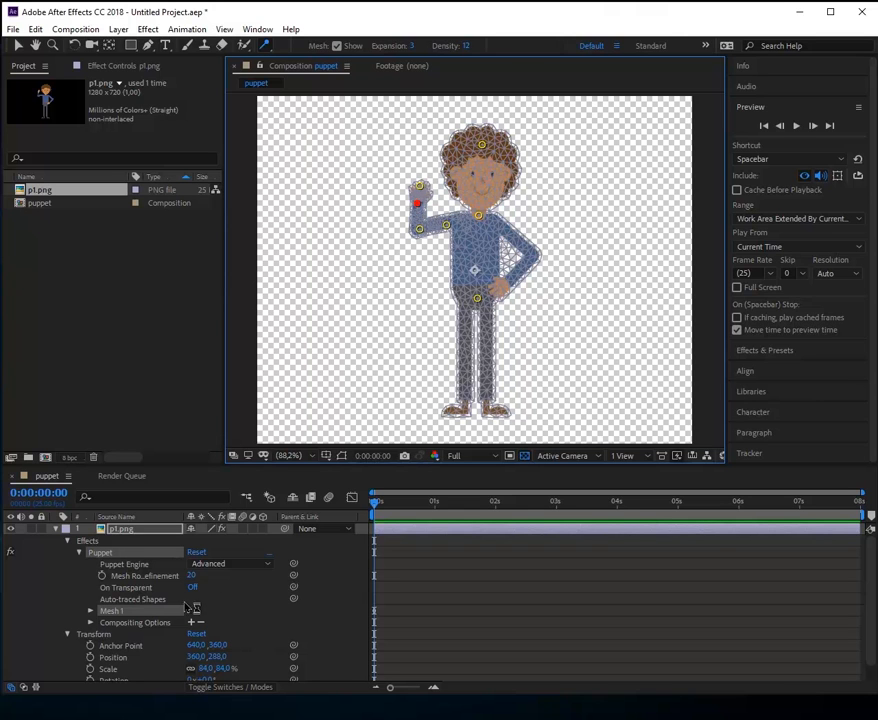
Expand the mesh's Deform group, select the raised hand's pin and reveal its Position property.
scroll(187, 606, "down", 1)
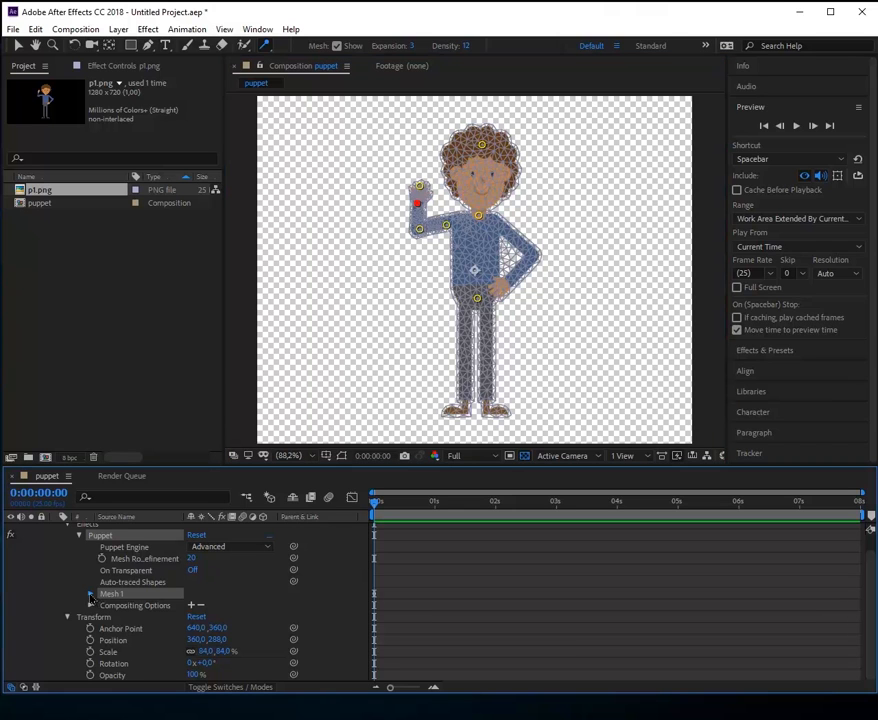
left_click(91, 596)
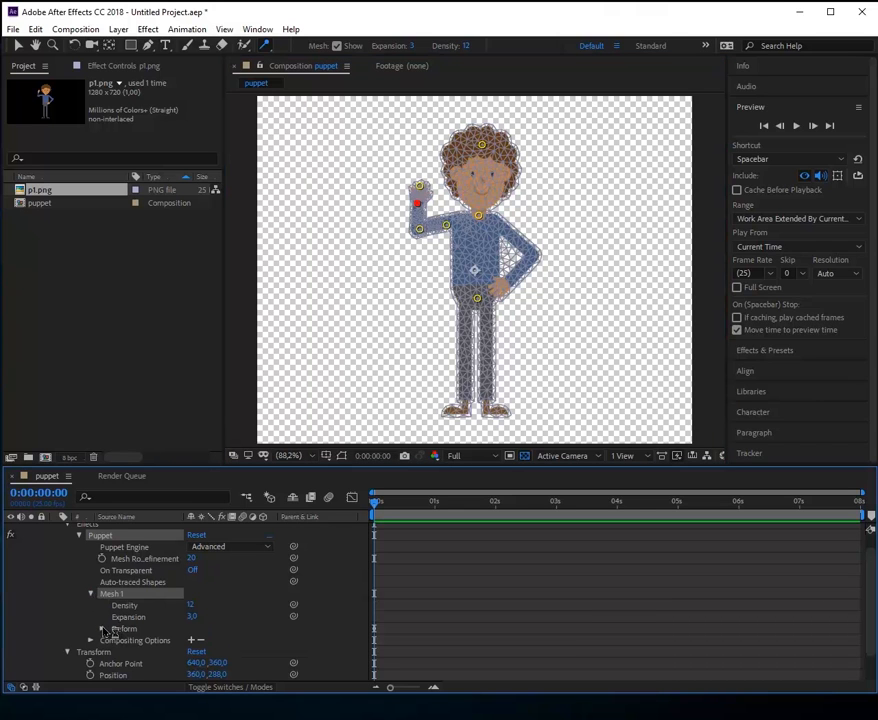
left_click(102, 629)
scroll(130, 616, "down", 1)
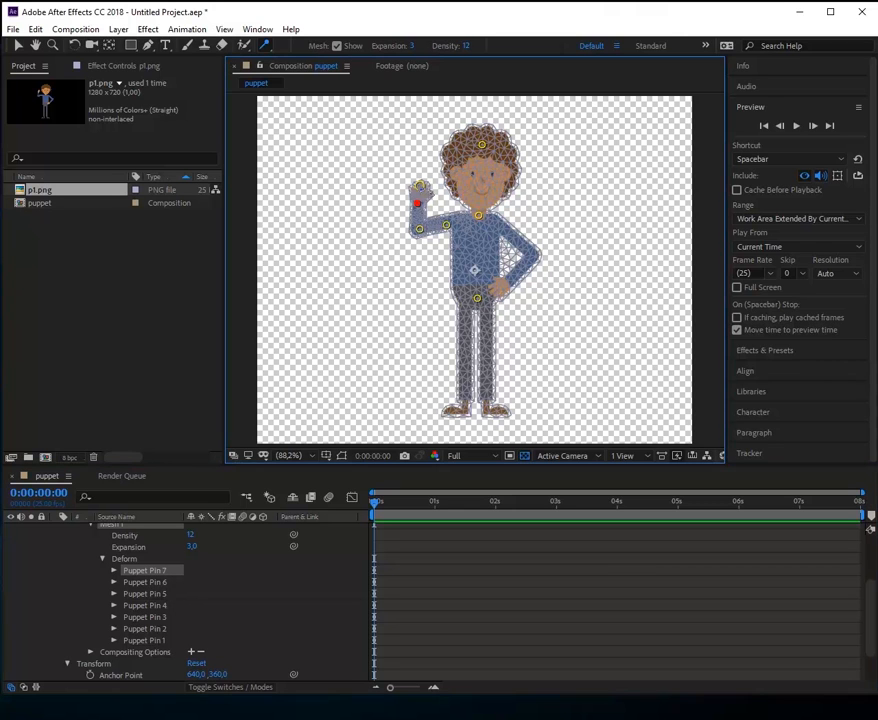
left_click(420, 186)
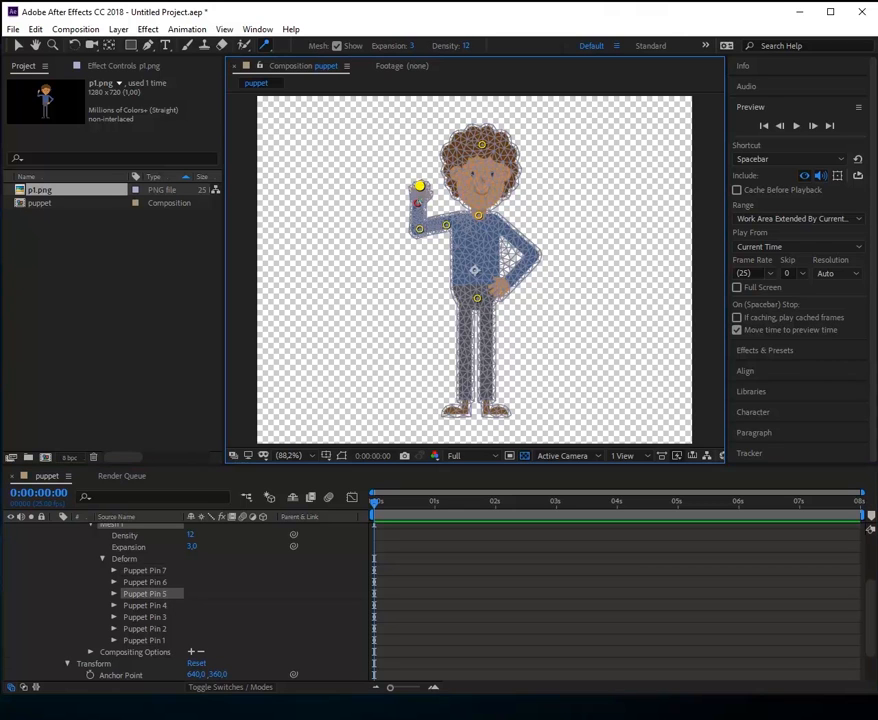
left_click(113, 594)
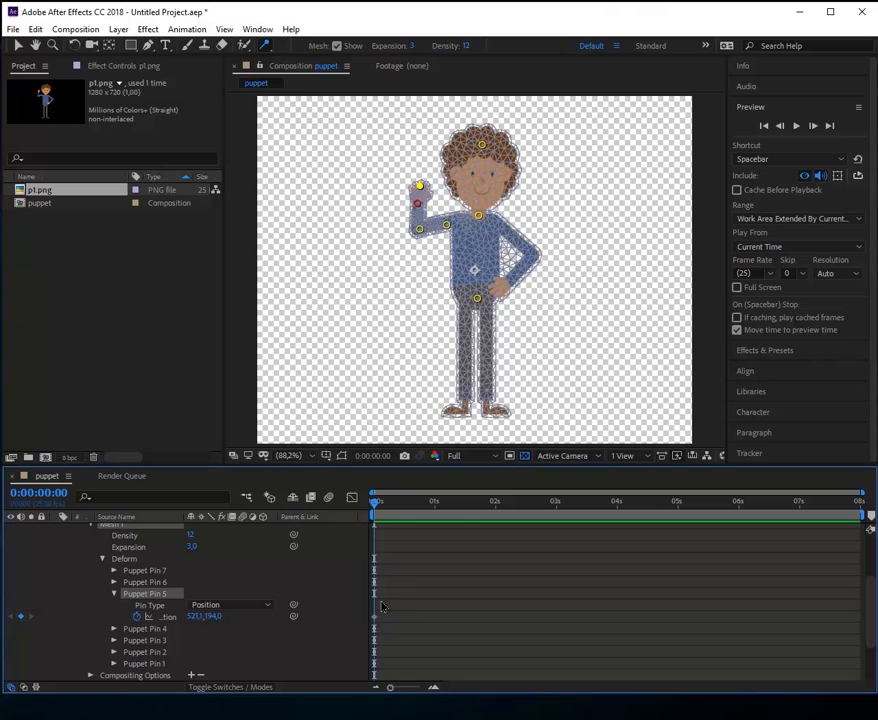
Keyframe the hand pin waving outward to about 469, 186 at 1 second and inward to about 558, 187 at 2 seconds.
left_click_drag(374, 507, 436, 515)
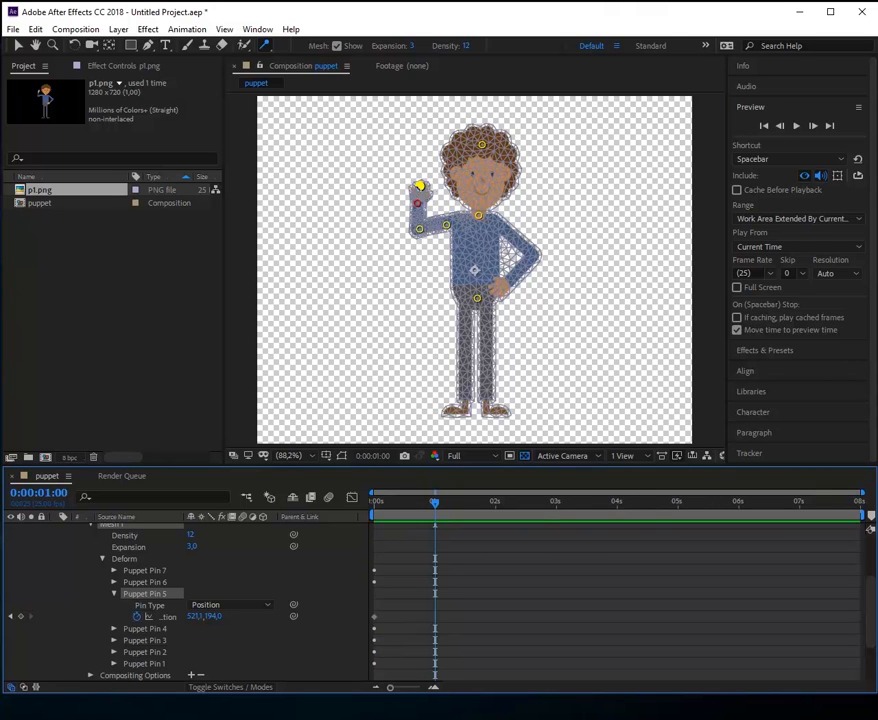
left_click_drag(419, 187, 396, 181)
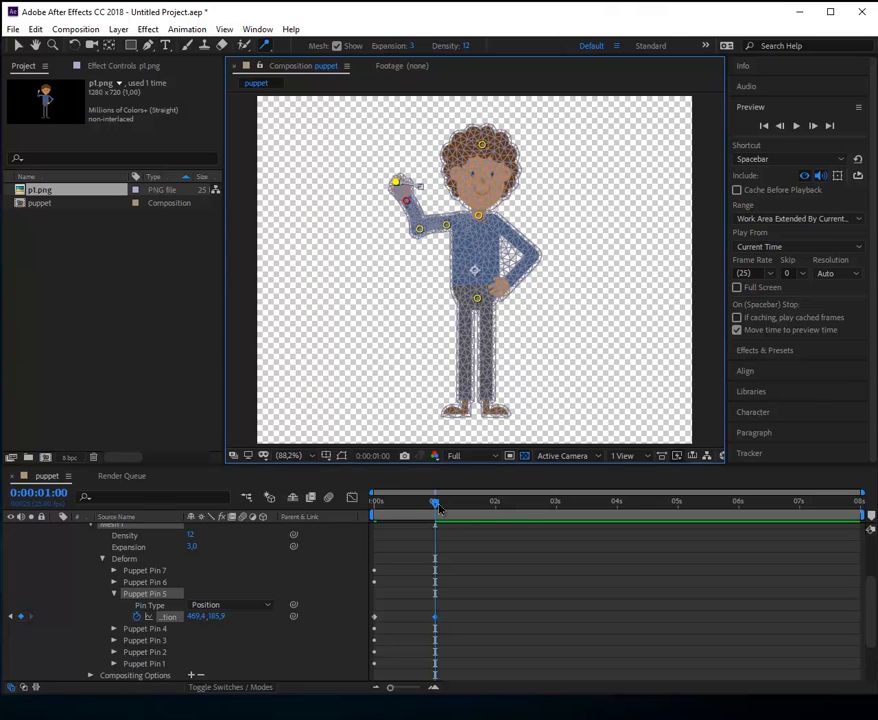
left_click_drag(436, 507, 496, 504)
left_click(395, 182)
left_click_drag(395, 182, 437, 183)
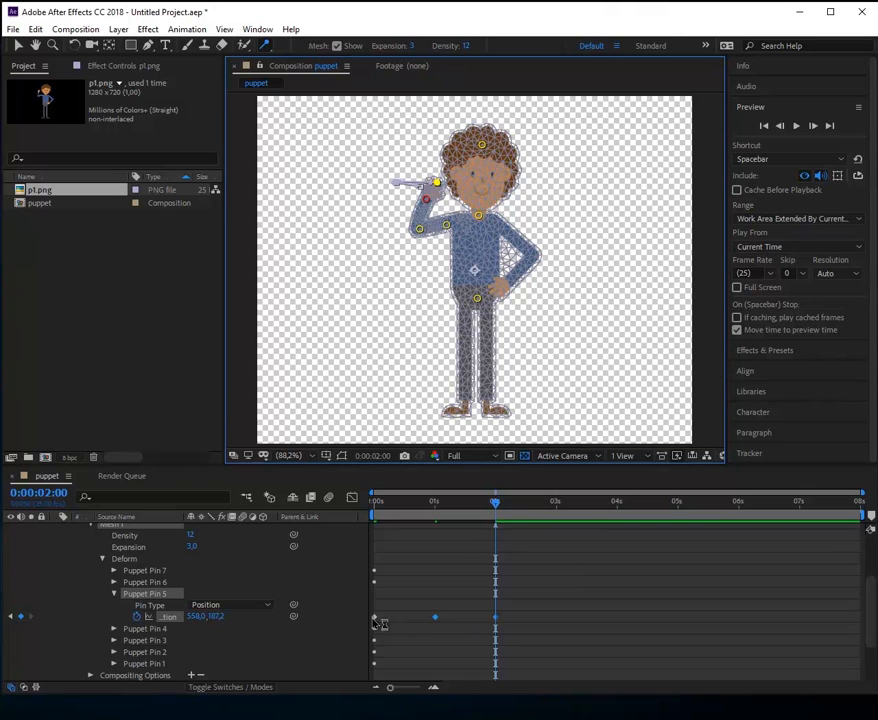
Copy the hand pin's three Position keyframes and paste them starting at 3 seconds.
mouse_move(376, 620)
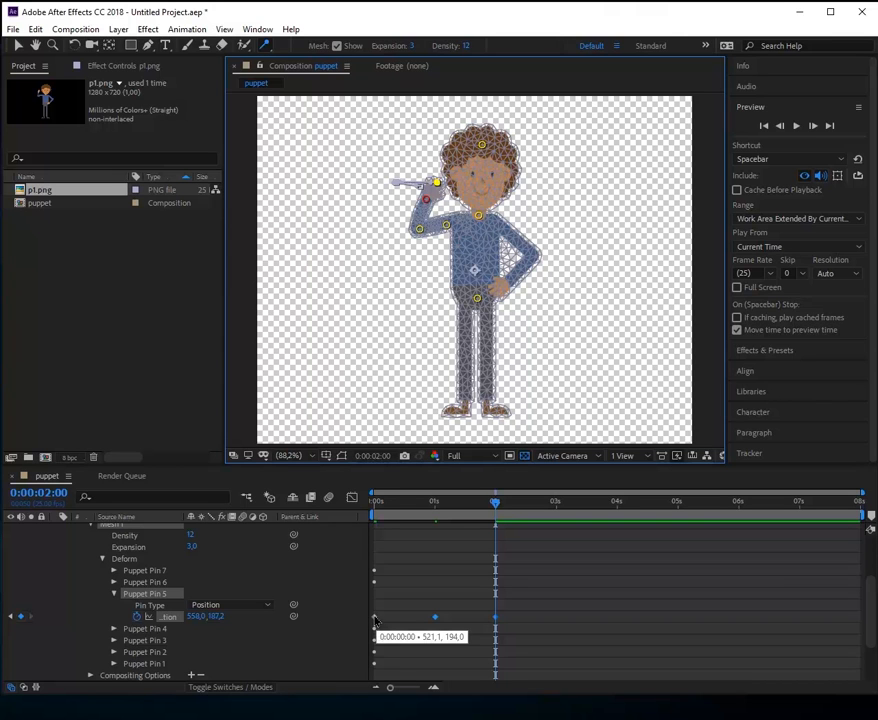
left_click(375, 619)
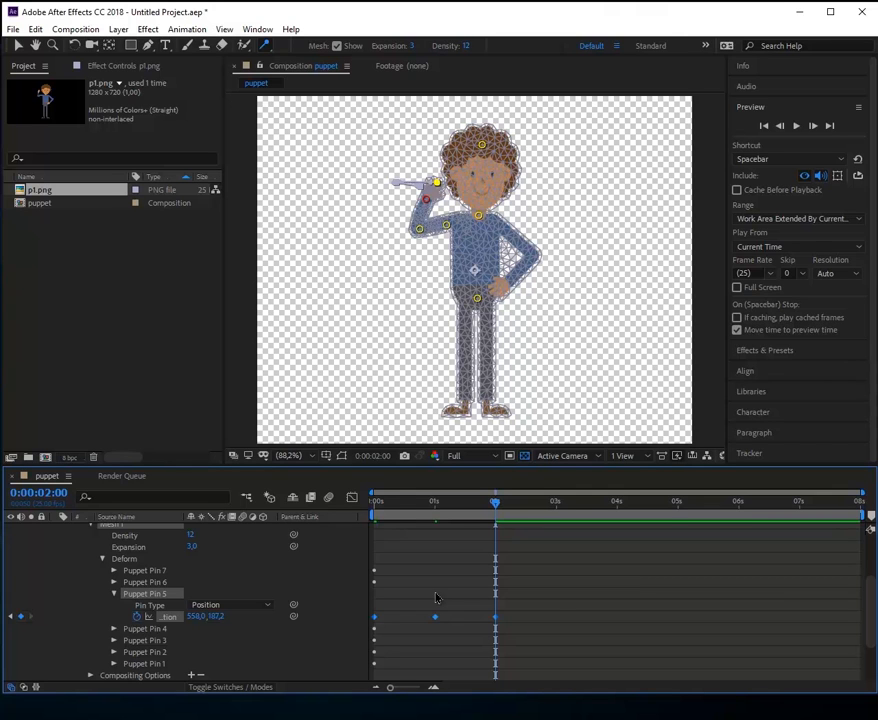
left_click(557, 505)
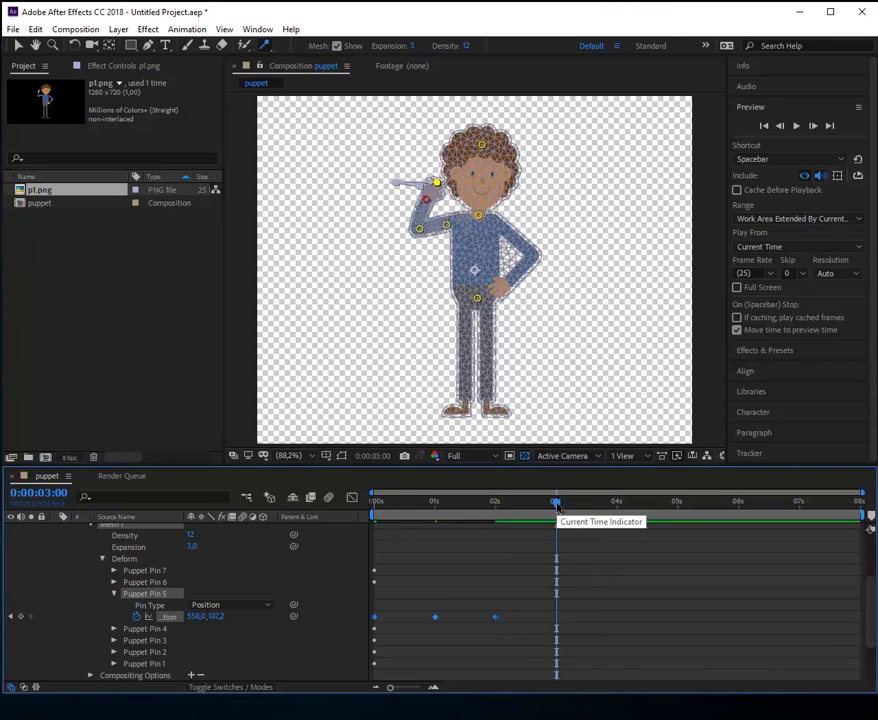
key("ctrl+v")
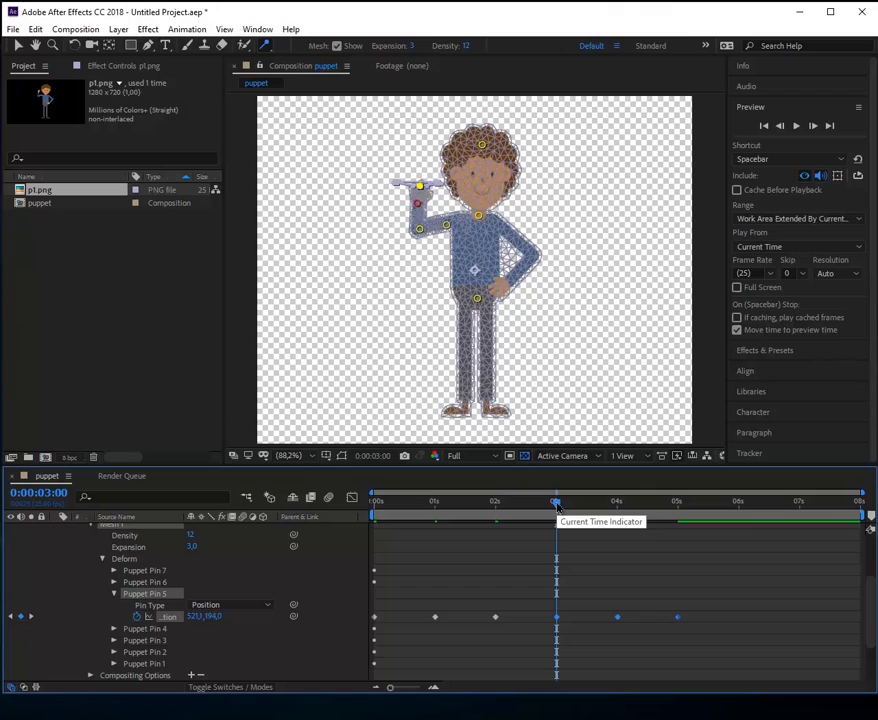
Paste the hand pin's three copied Position keyframes starting at 6 seconds and play back the waving animation.
left_click(738, 505)
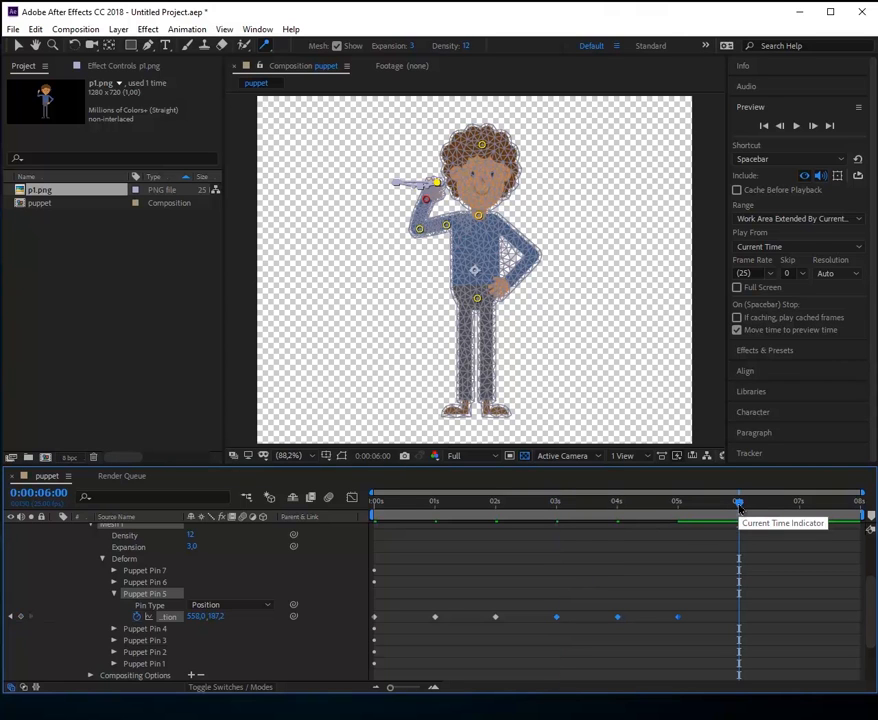
key("ctrl+v")
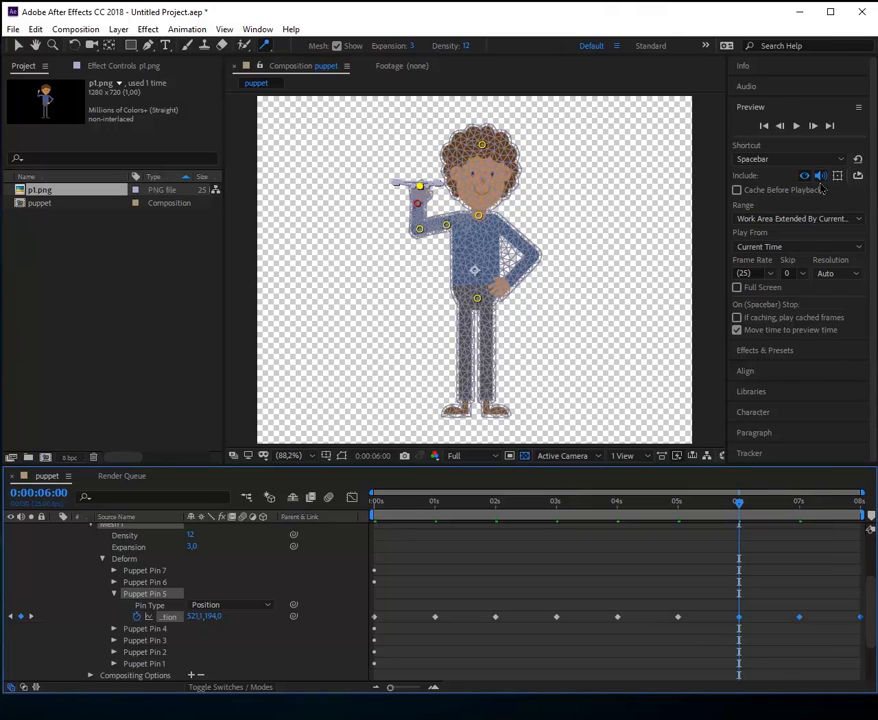
left_click(797, 128)
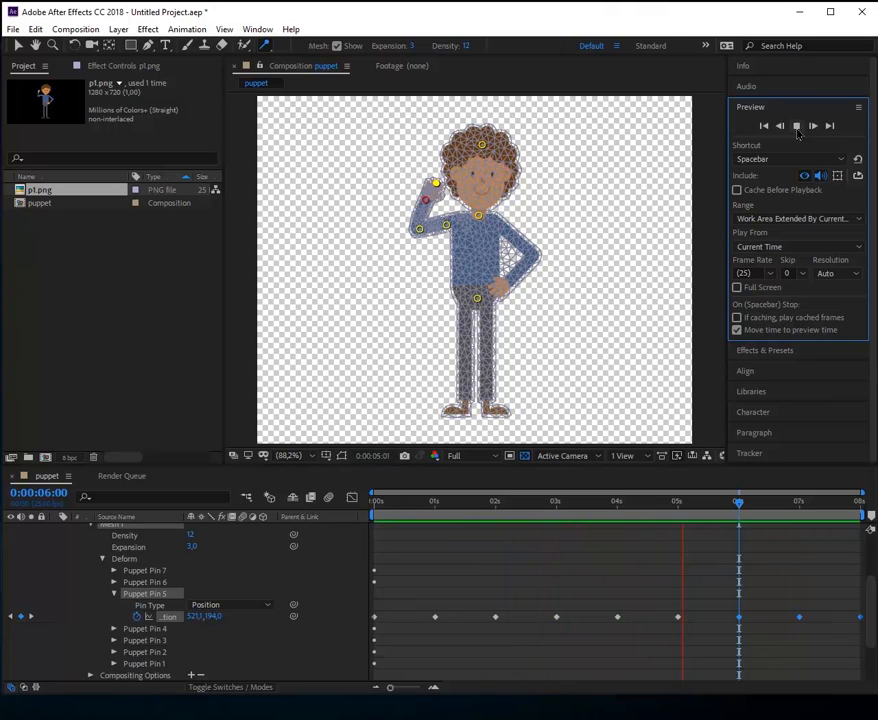
left_click(797, 132)
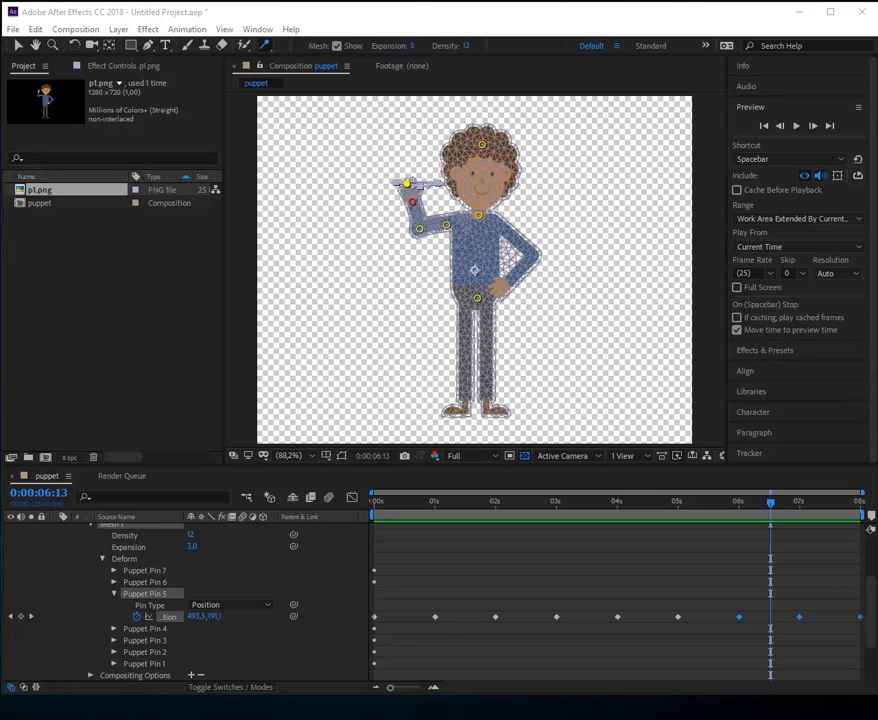
Import the image background.png from the Project LA MId folder into the project.
left_click(15, 32)
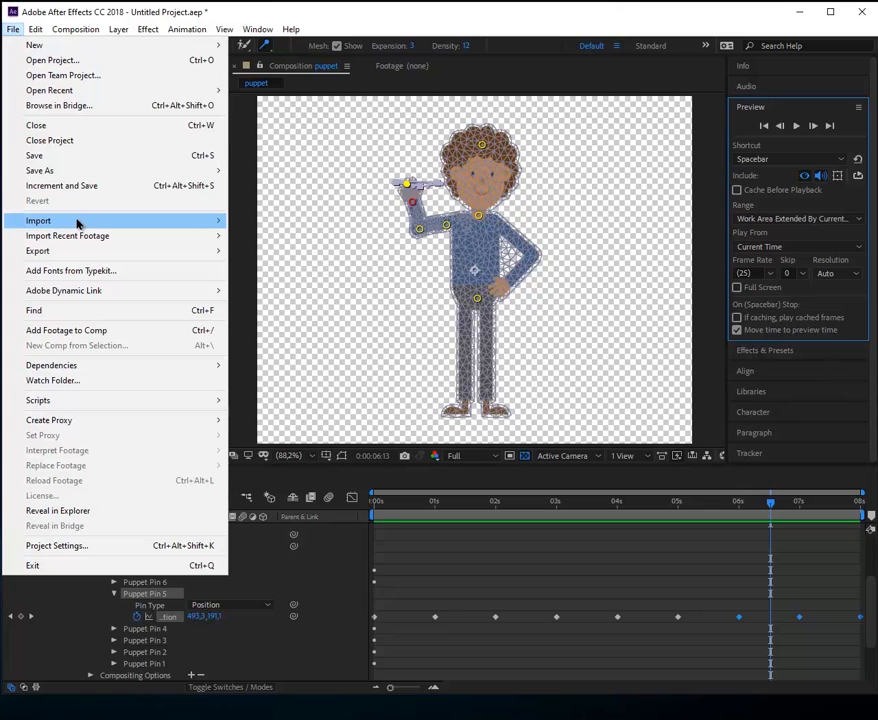
mouse_move(77, 222)
left_click(238, 227)
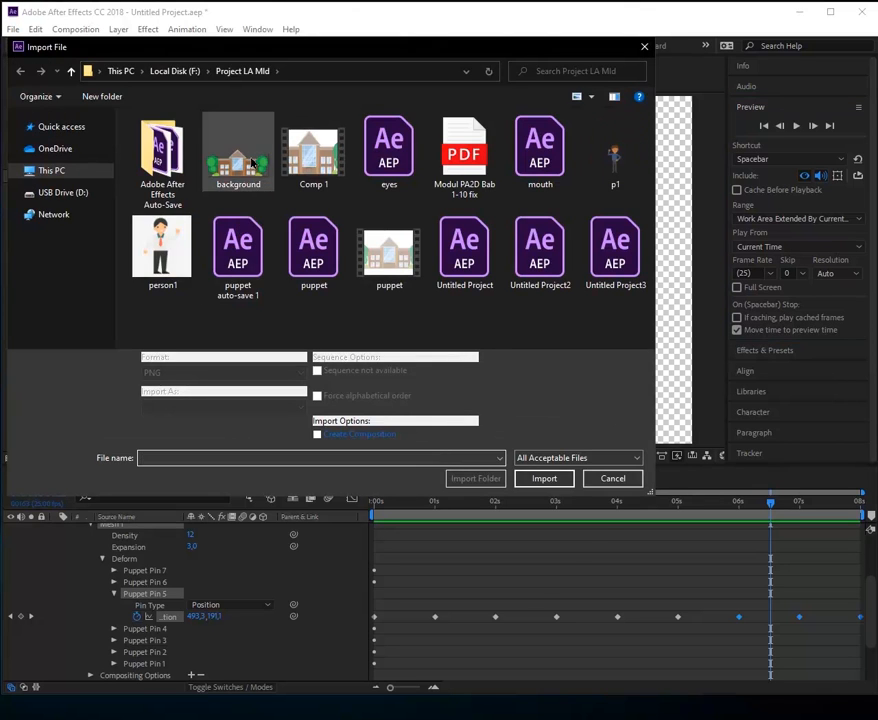
double_click(252, 163)
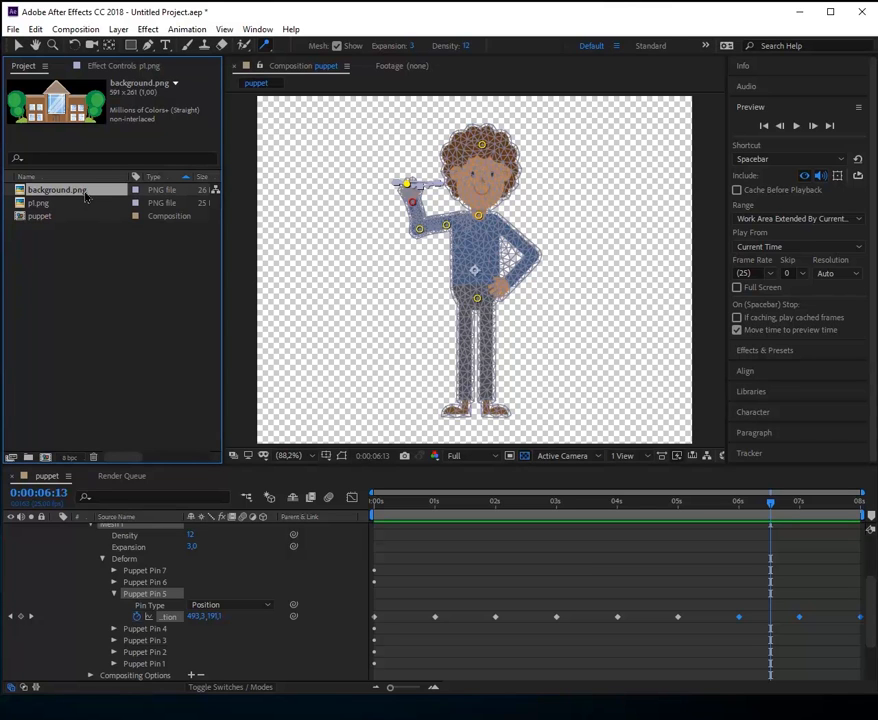
Collapse the p1.png layer's properties and add background.png to the puppet composition beneath the character layer.
scroll(57, 566, "up", 3)
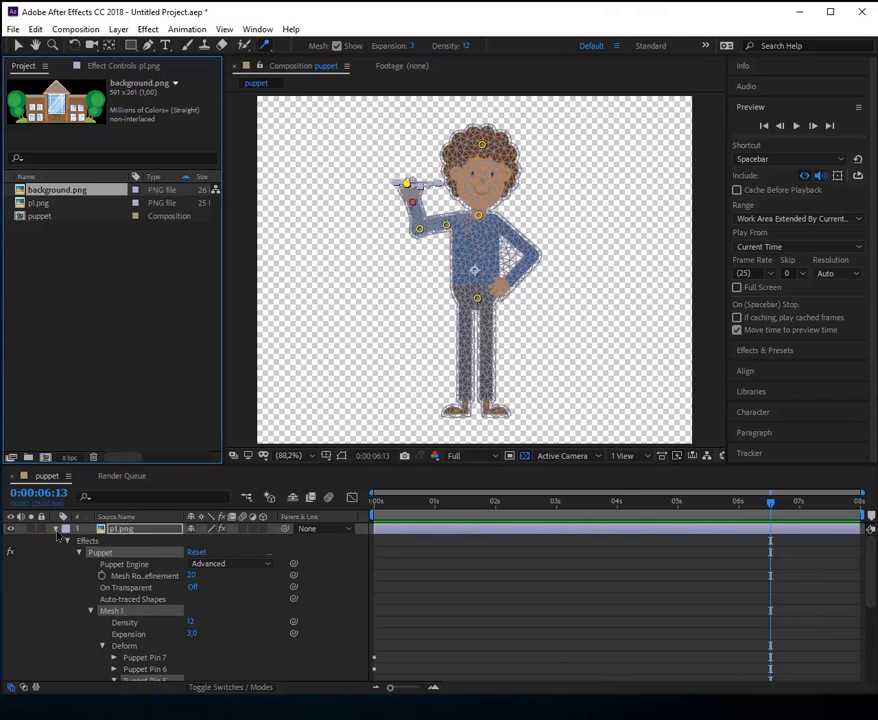
left_click(56, 531)
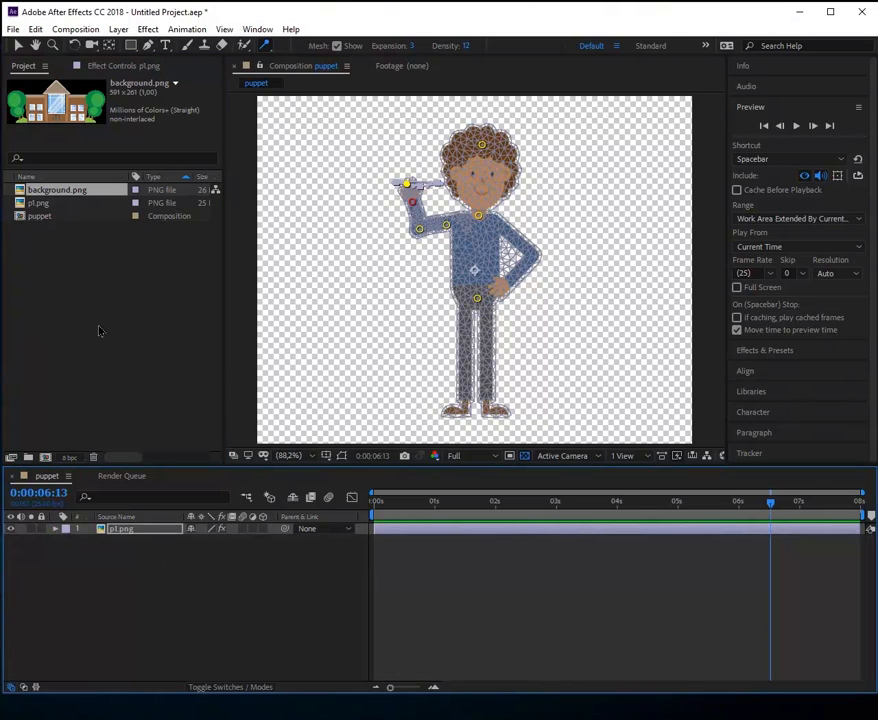
left_click_drag(90, 190, 112, 538)
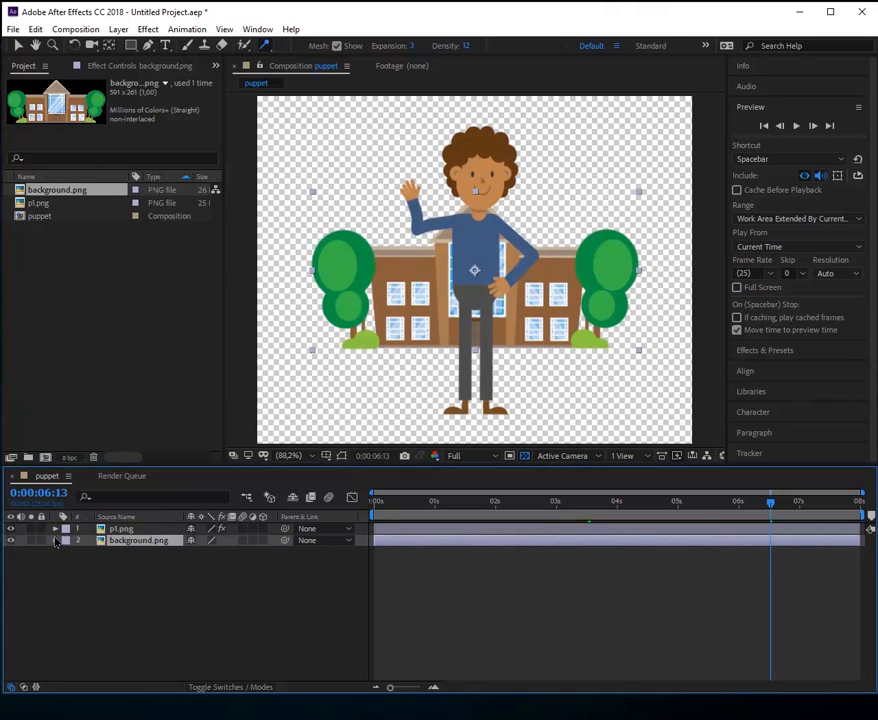
Reveal the background.png layer's transform properties and scale the layer up to 180%.
left_click(56, 541)
left_click(67, 552)
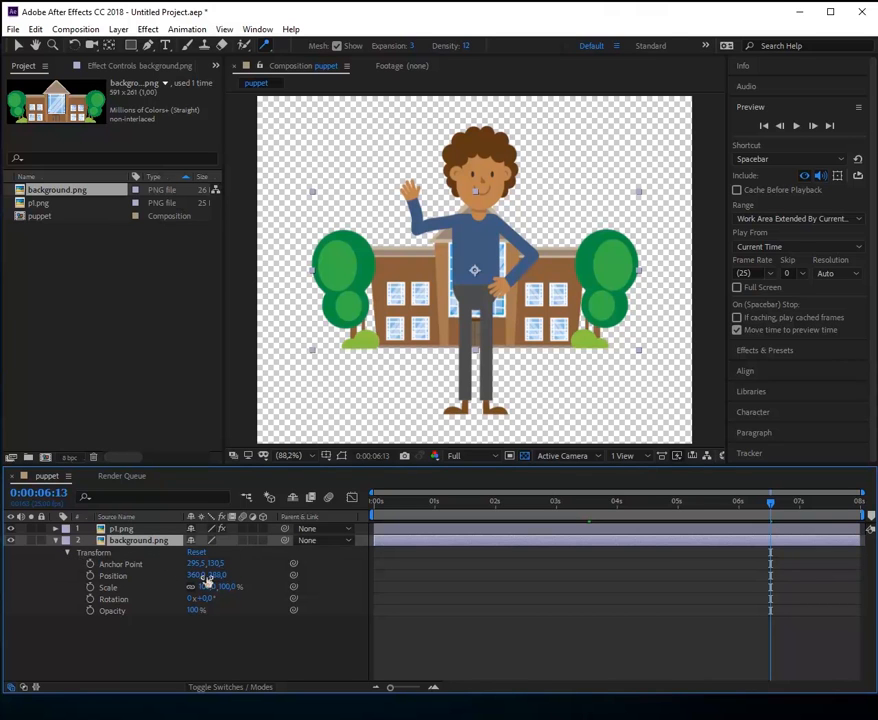
left_click_drag(210, 587, 273, 587)
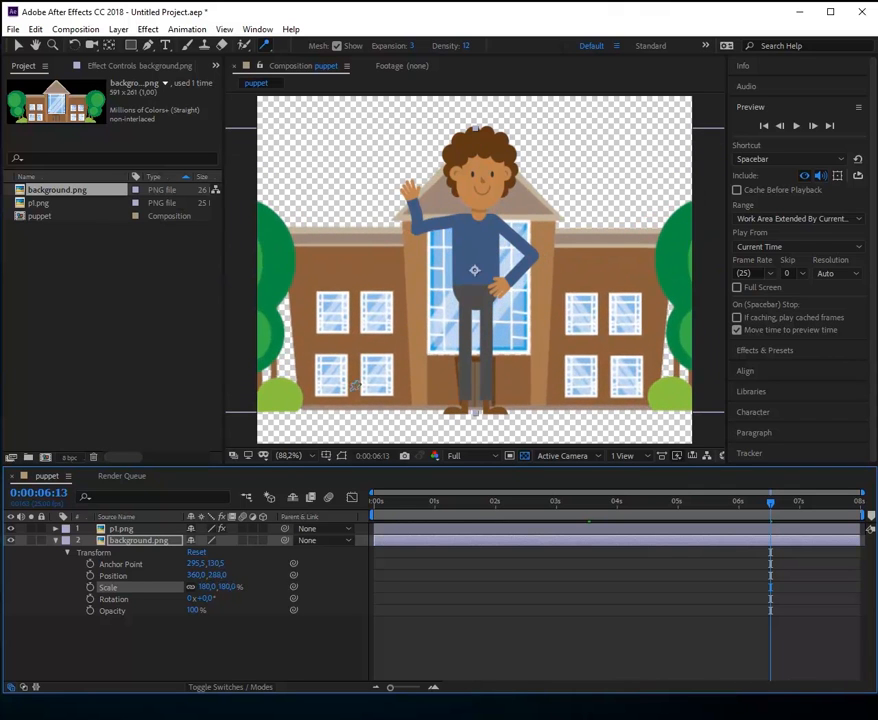
Move the school background with the Selection tool to about 207, 206 so the building's right-hand tree is fully in frame.
left_click(18, 45)
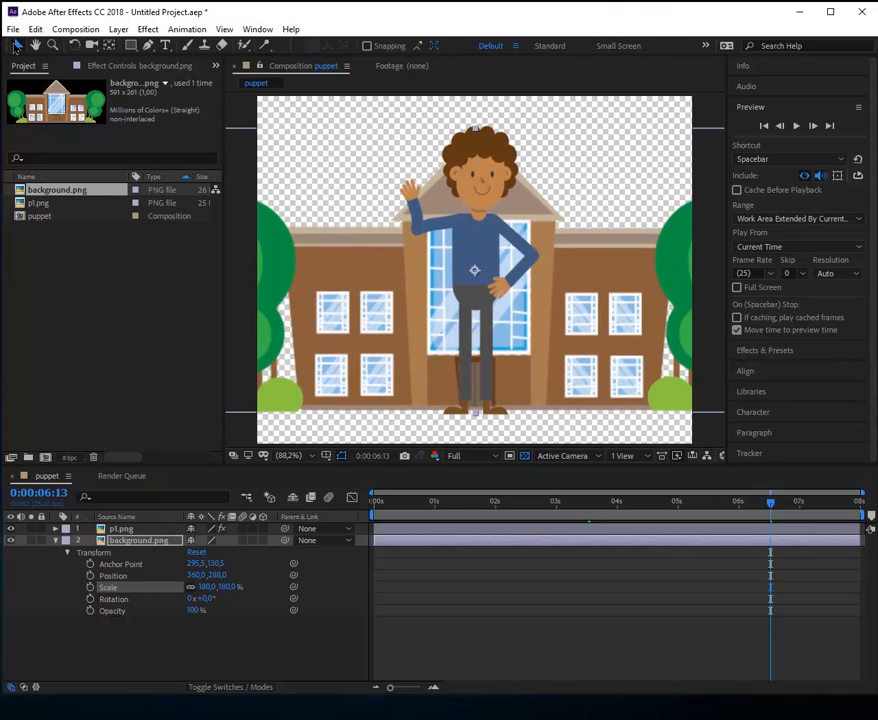
left_click_drag(372, 271, 284, 227)
left_click_drag(349, 246, 337, 267)
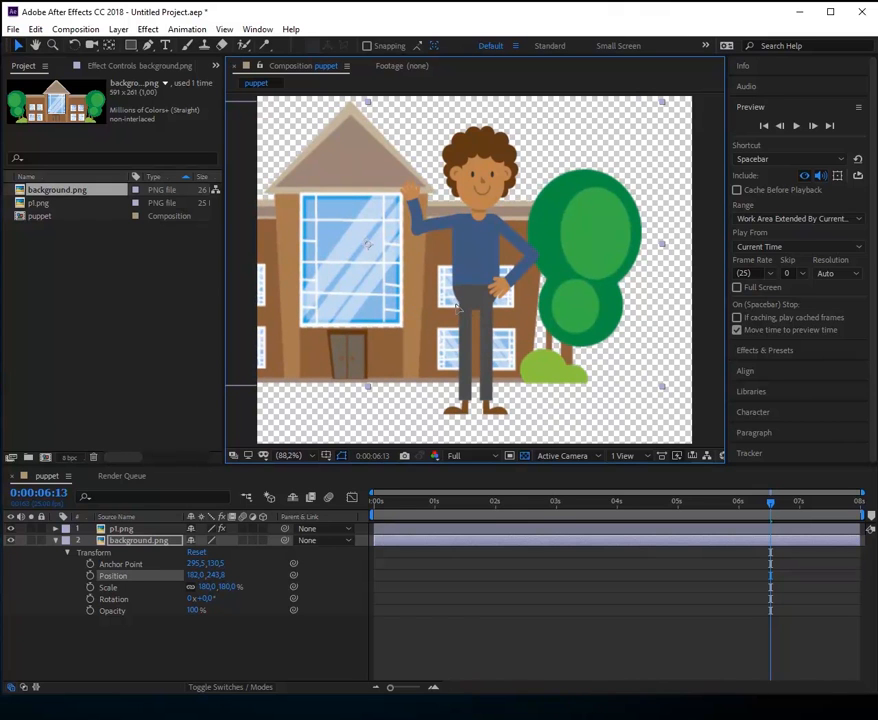
left_click_drag(456, 306, 511, 309)
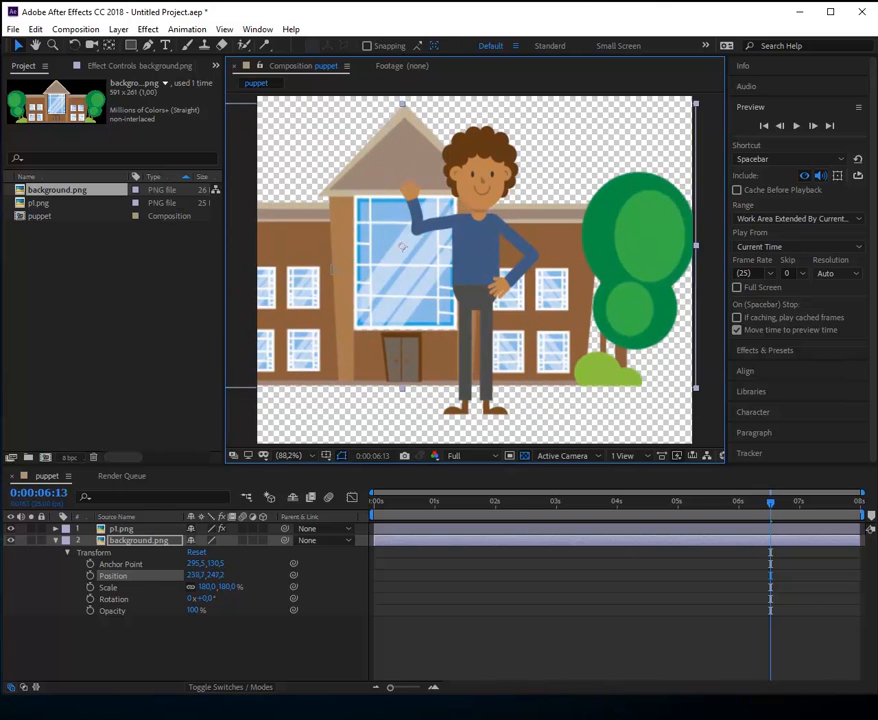
left_click_drag(401, 246, 421, 268)
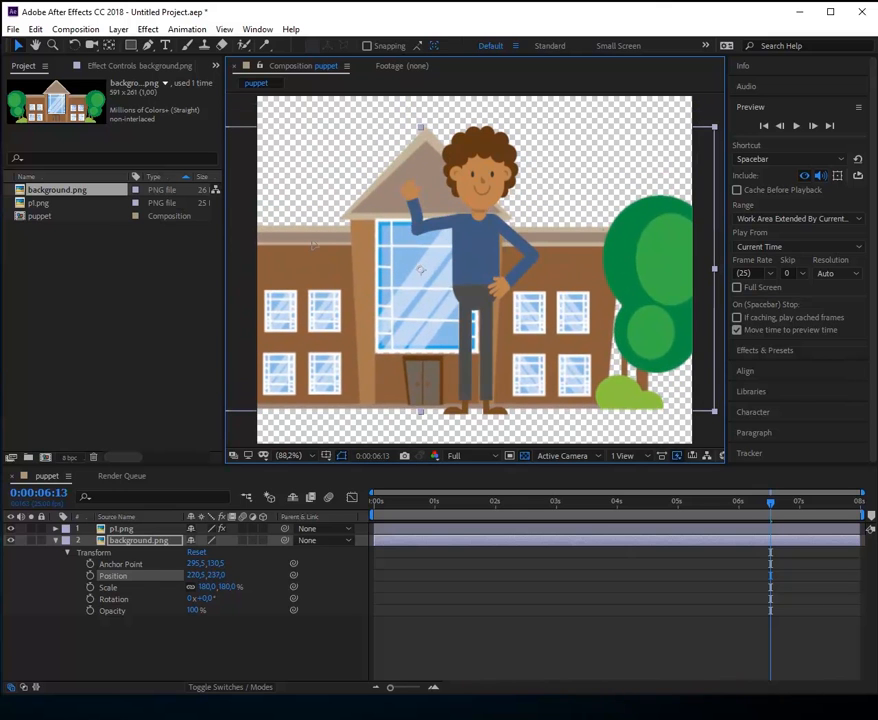
left_click_drag(313, 245, 314, 243)
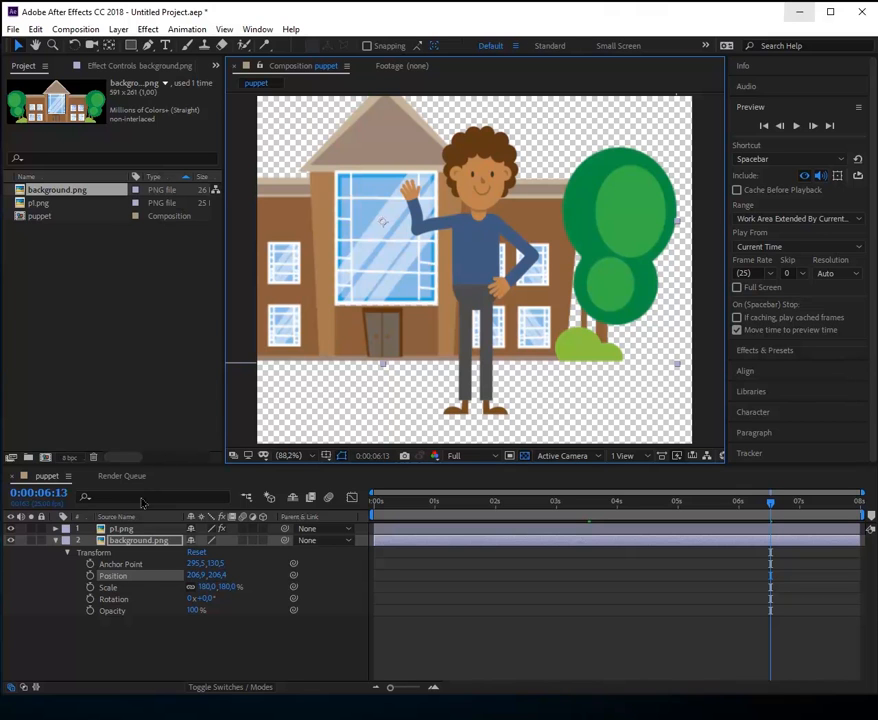
Scale the p1.png character layer down to 42% and move it in front of the right-hand tree at about 637, 375.
left_click(55, 529)
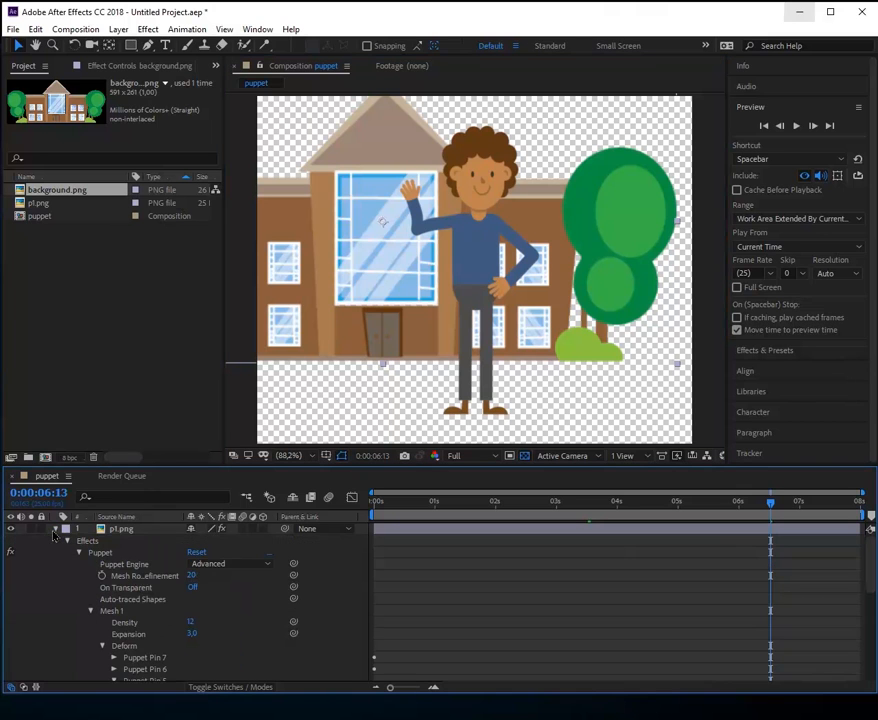
scroll(199, 678, "down", 3)
scroll(160, 670, "down", 3)
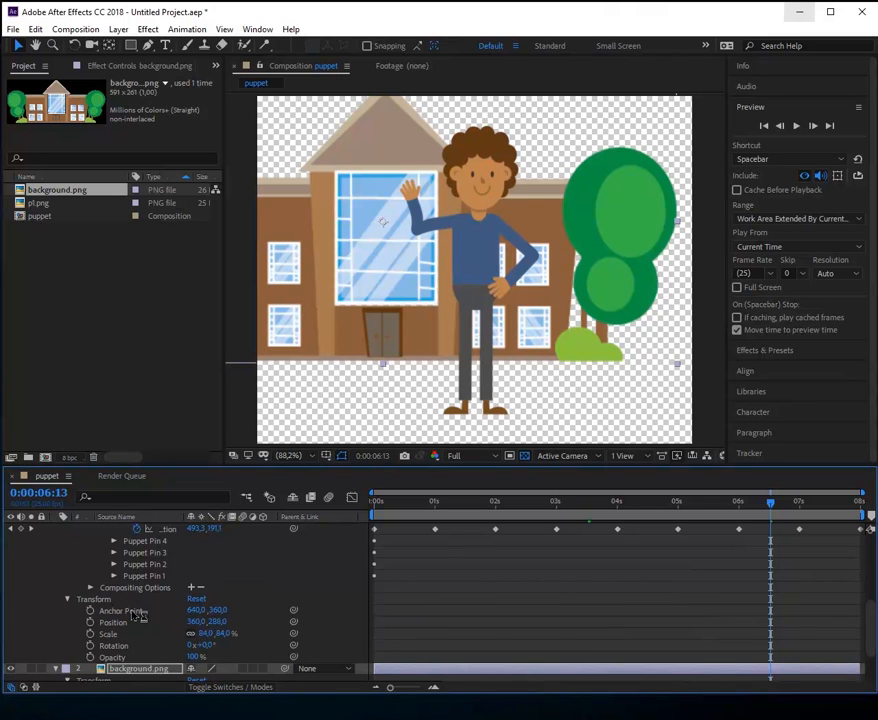
scroll(131, 614, "up", 3)
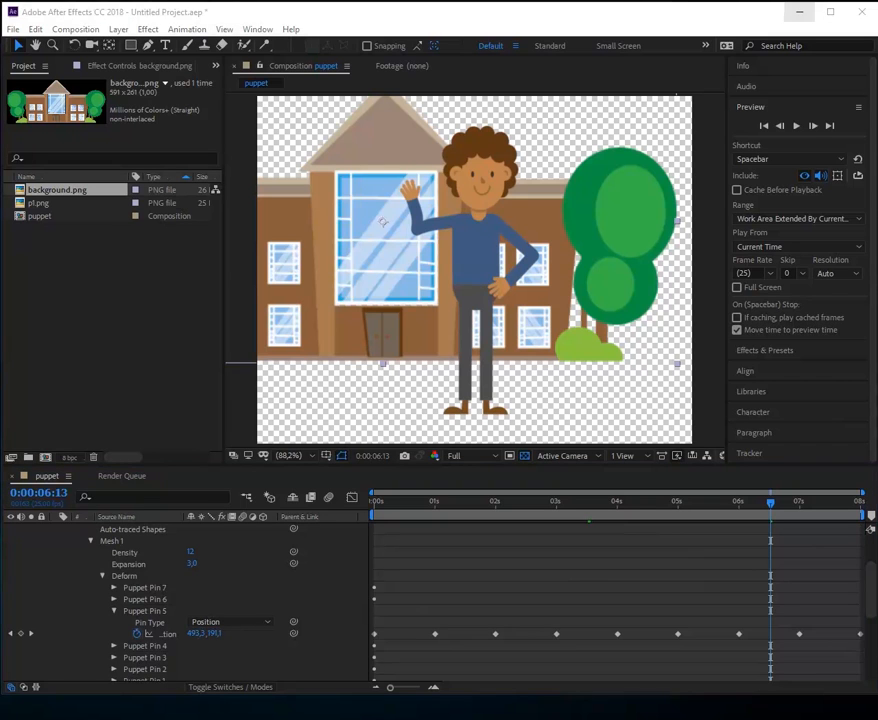
scroll(110, 600, "down", 3)
left_click(118, 547)
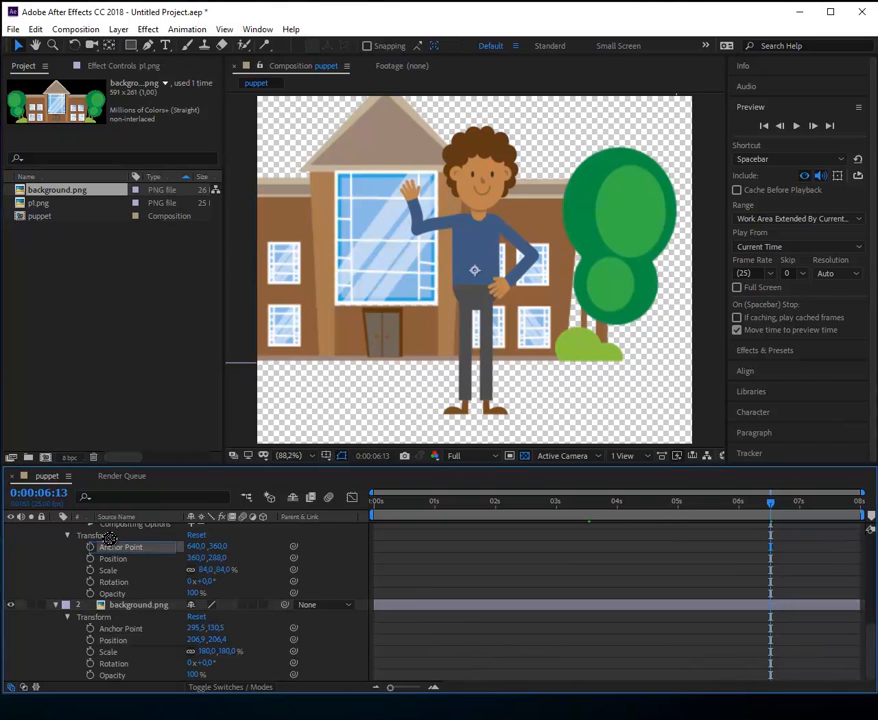
left_click(206, 570)
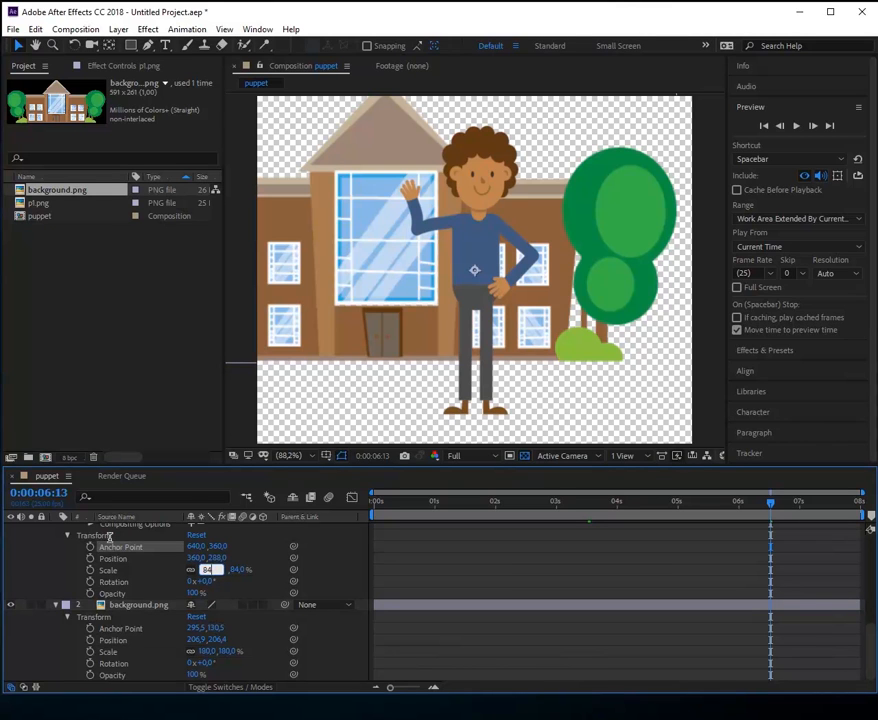
key("Return")
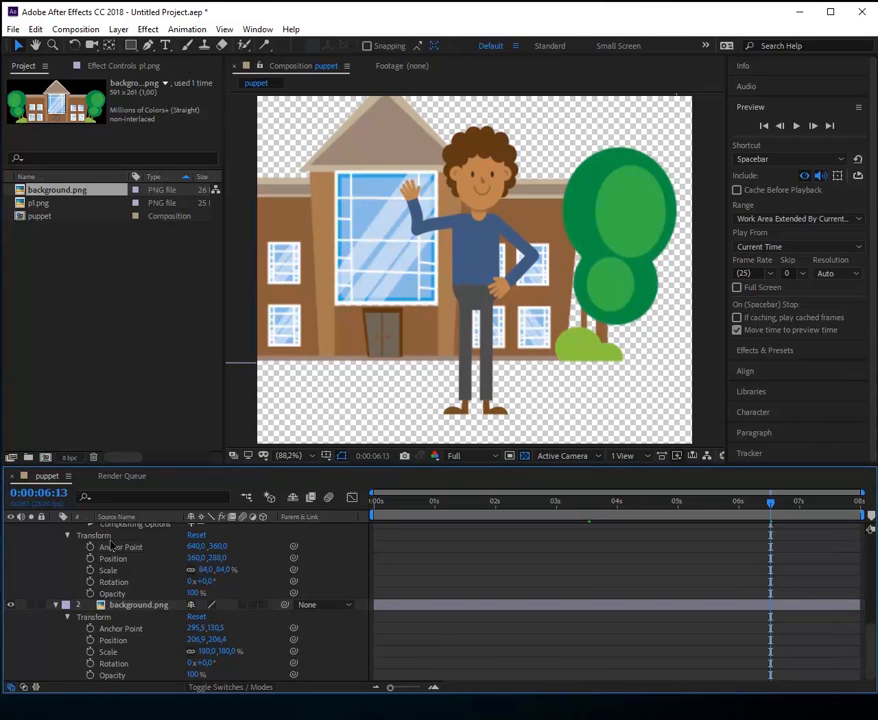
left_click_drag(206, 570, 154, 570)
left_click_drag(110, 539, 112, 538)
left_click_drag(478, 260, 644, 313)
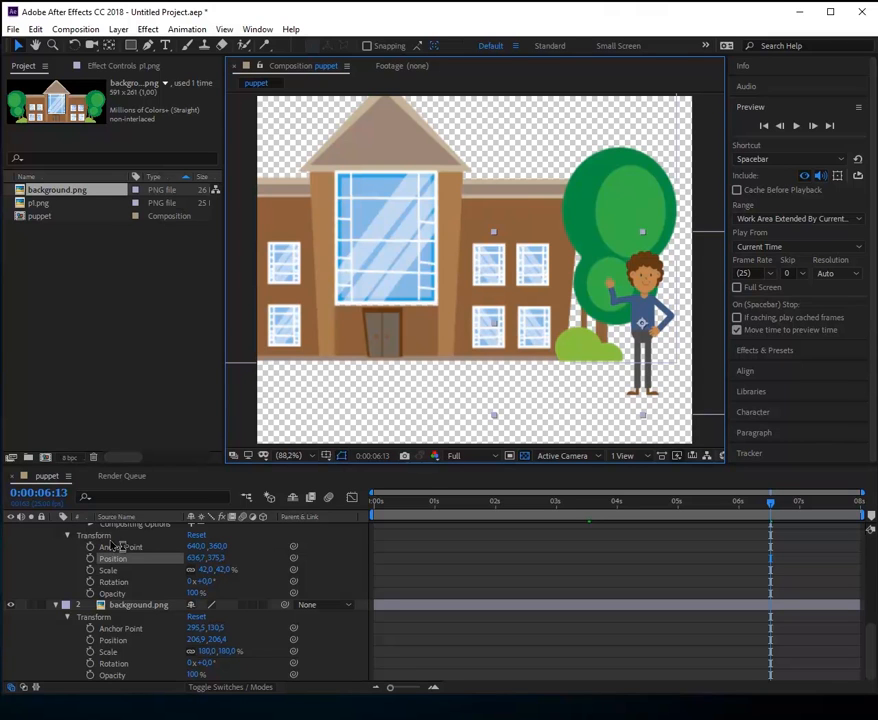
left_click(111, 542)
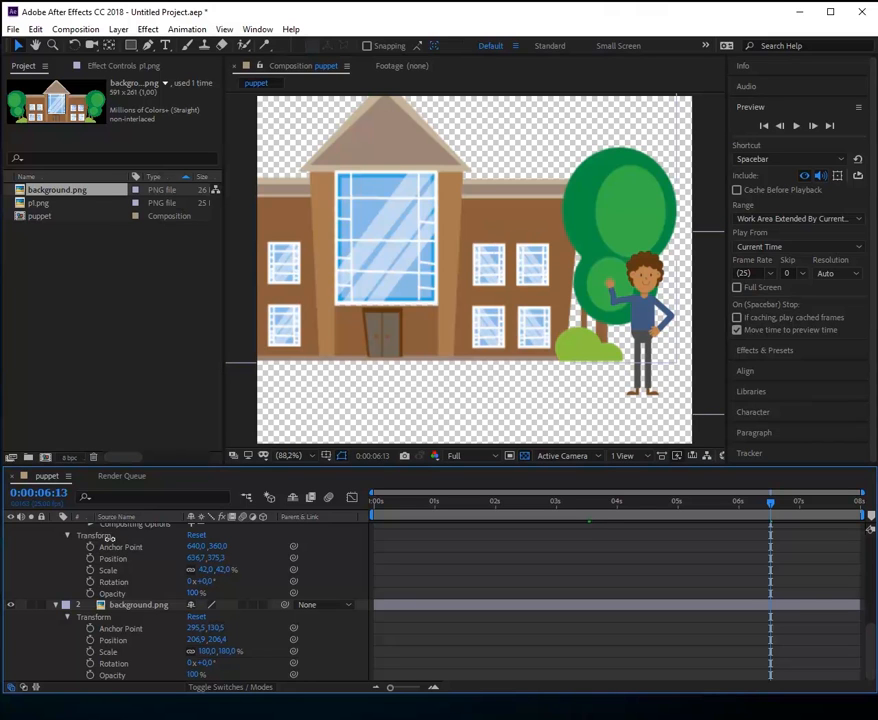
Set the background.png layer's opacity to 50%.
left_click_drag(192, 675, 158, 675)
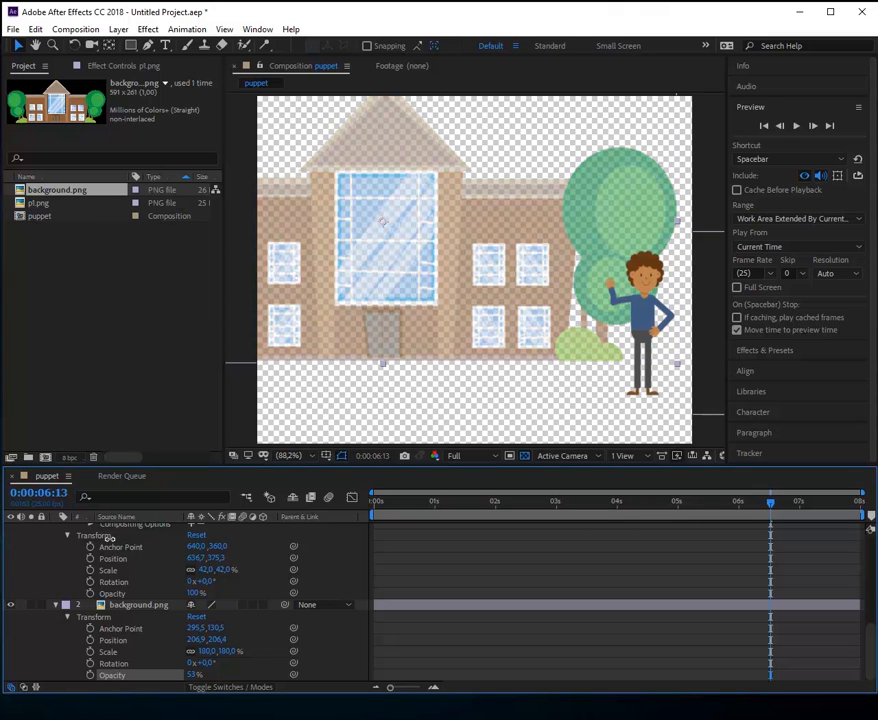
left_click_drag(110, 540, 108, 540)
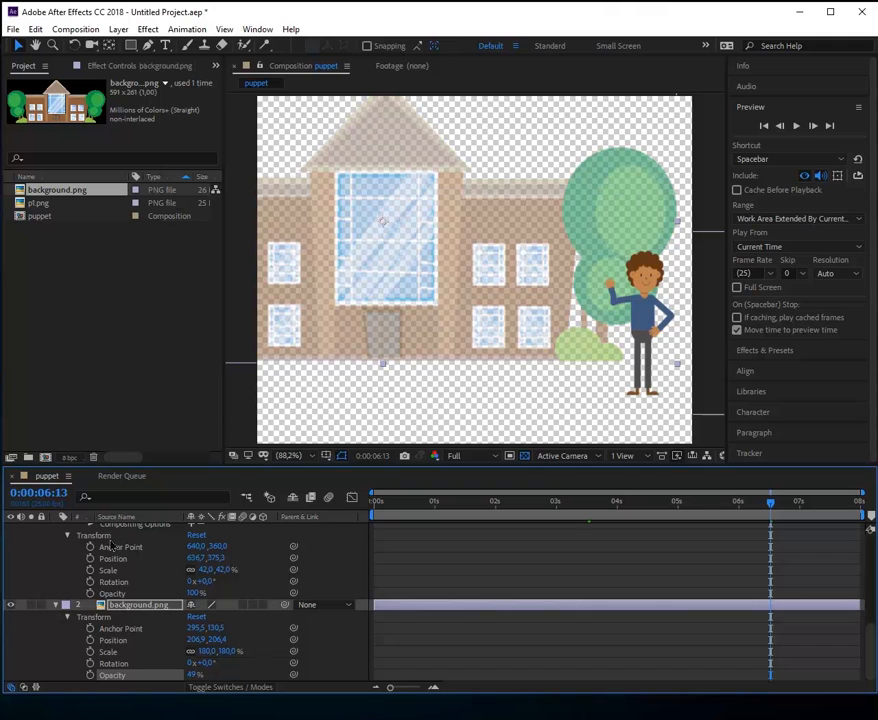
left_click_drag(192, 675, 192, 675)
left_click(193, 675)
type("50")
key("Return")
Play back the composition with the faded background and return the current time to 0:00:00:00.
key("space")
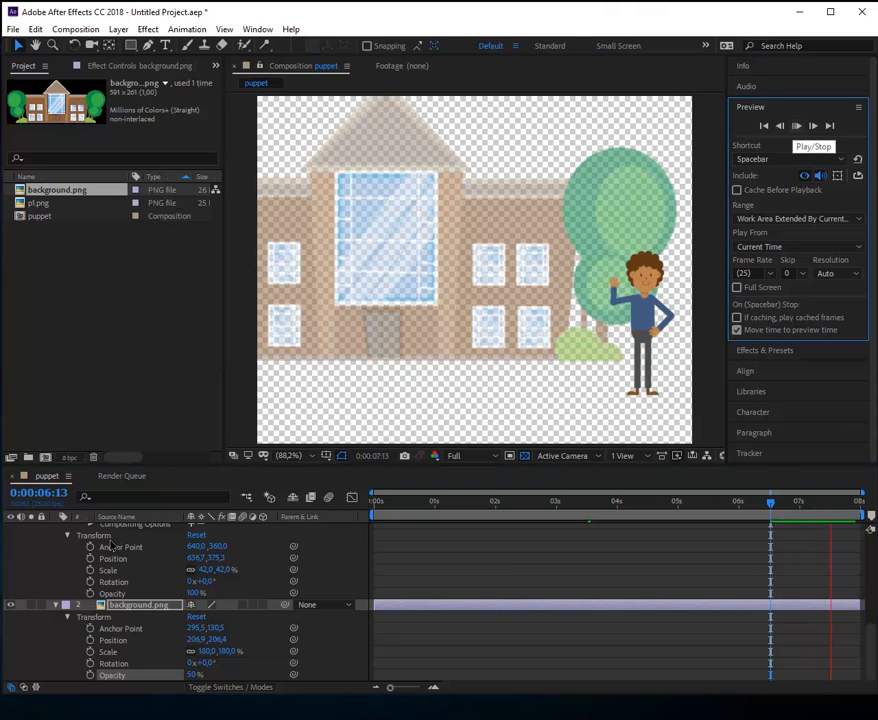
key("space")
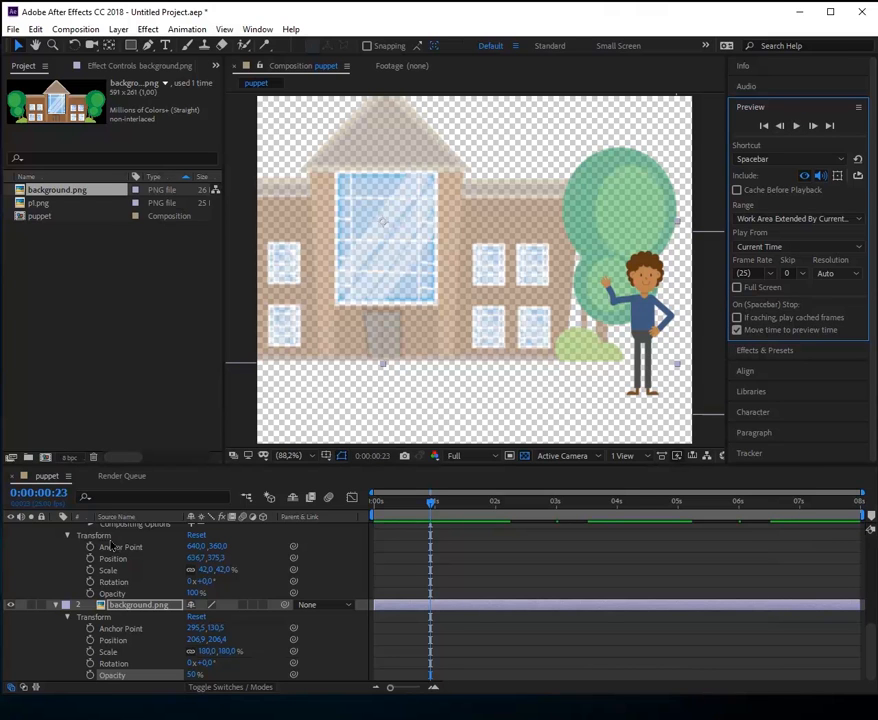
key("Page_Up")
key("Page_Up")
key("Page_Up")
key("Page_Up")
key("Page_Up")
key("Page_Up")
key("Page_Up")
key("Page_Up")
key("Page_Up")
key("Page_Up")
key("Page_Up")
key("Page_Up")
key("Page_Up")
key("Page_Up")
key("Page_Up")
key("Page_Up")
key("Page_Up")
key("Page_Up")
key("Page_Up")
key("Page_Up")
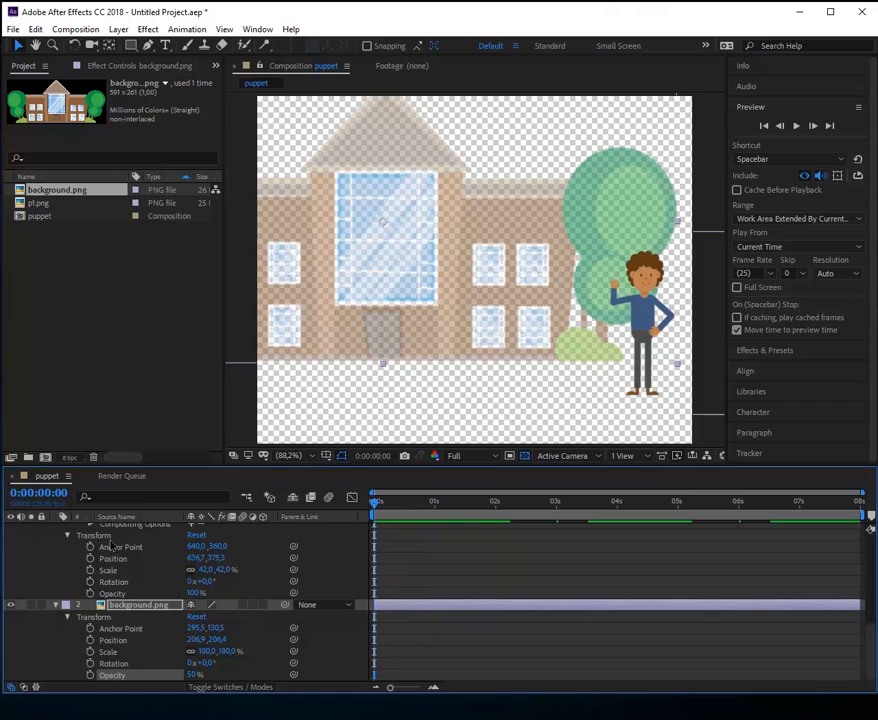
Add the puppet composition to the render queue.
key("alt+c")
key("Down")
key("Down")
key("Down")
key("Down")
key("Down")
key("Down")
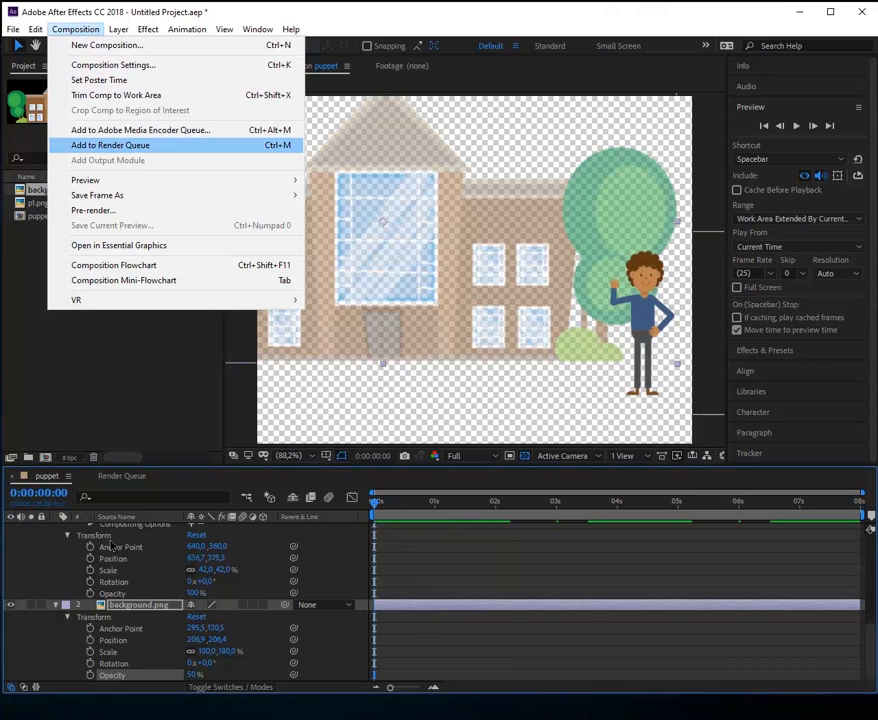
key("Escape")
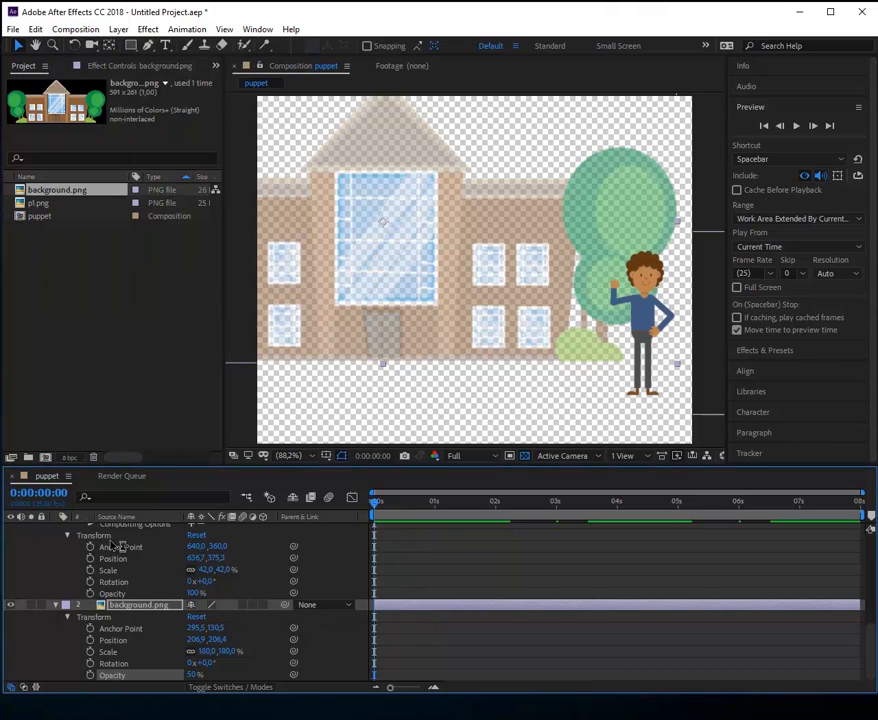
key("ctrl+m")
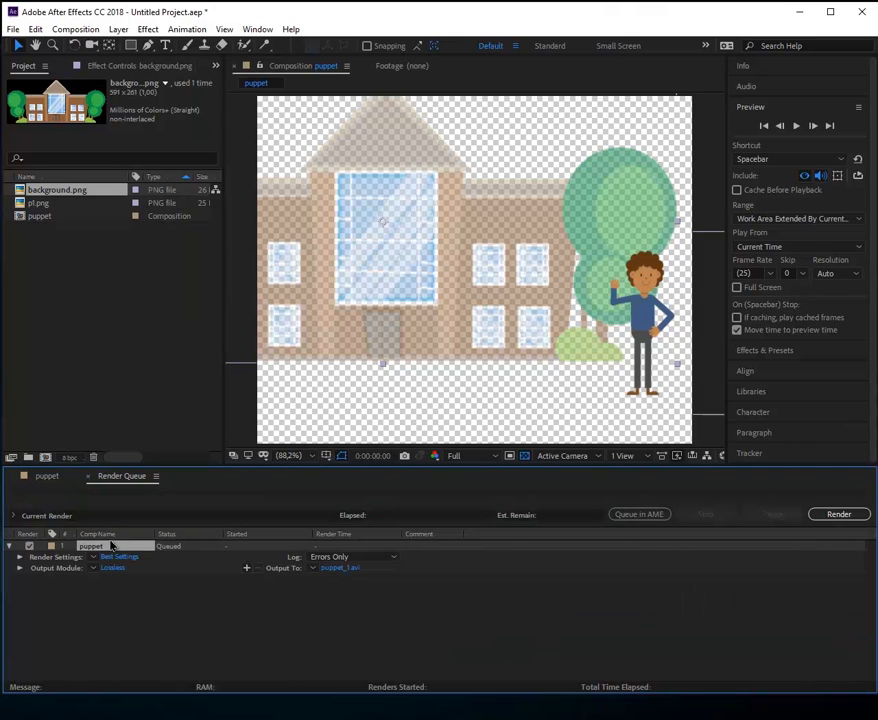
Configure the puppet render's output module with the AVI format and audio output set to On.
left_click(113, 567)
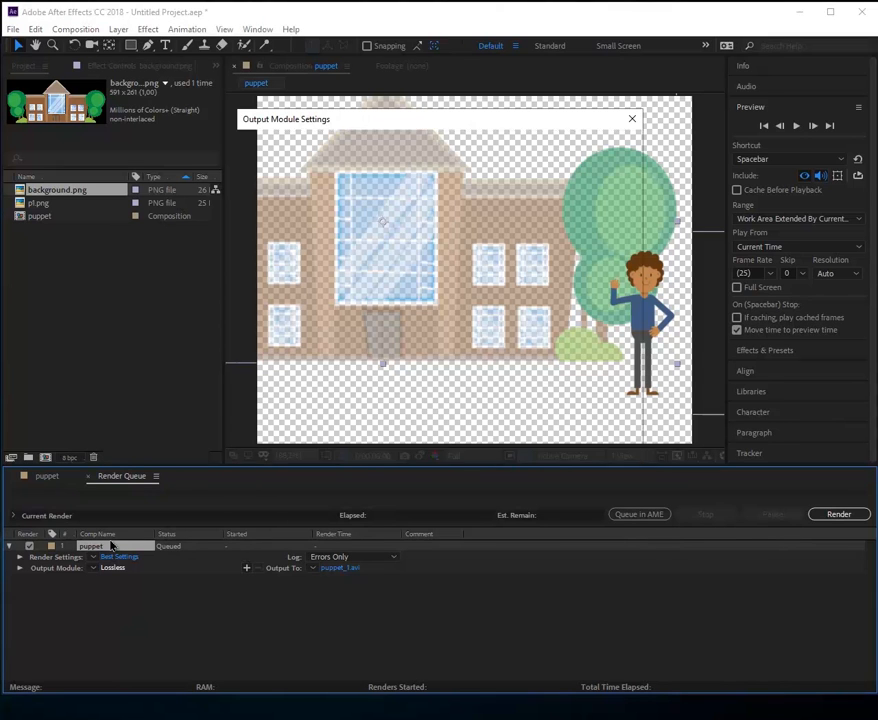
left_click(112, 567)
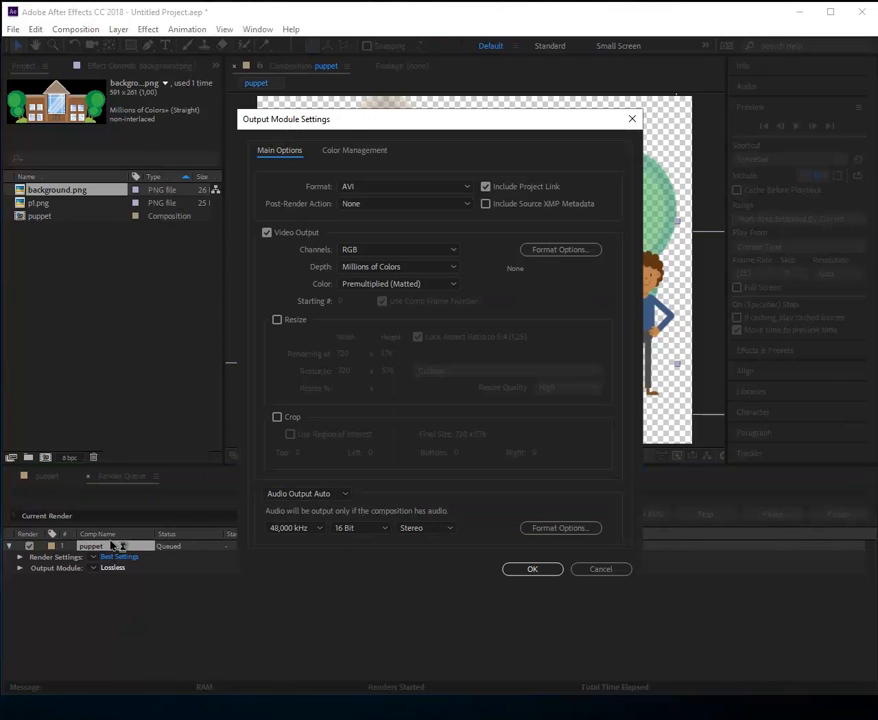
left_click(405, 187)
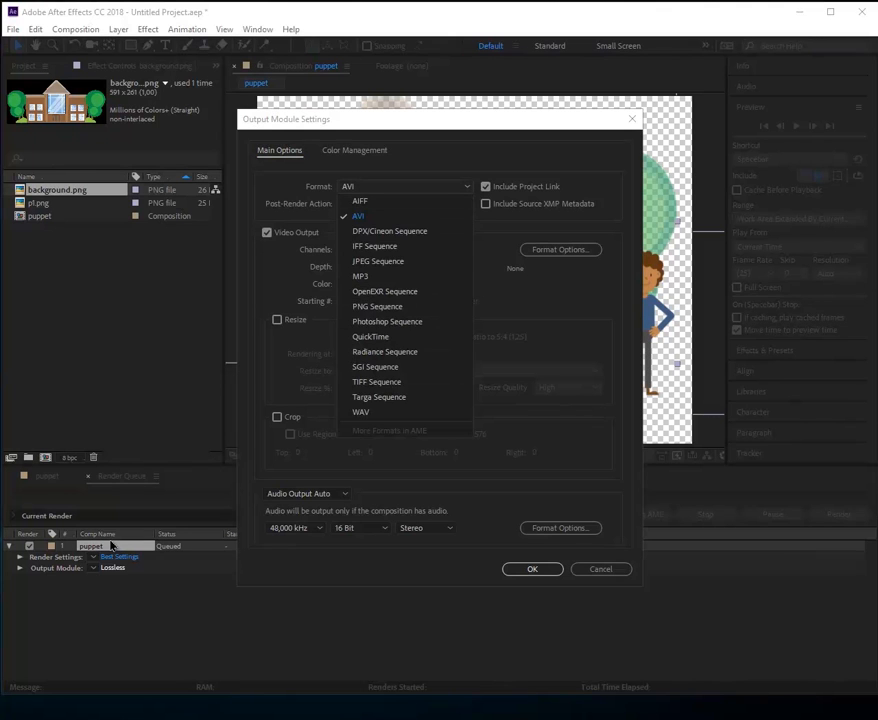
left_click(358, 216)
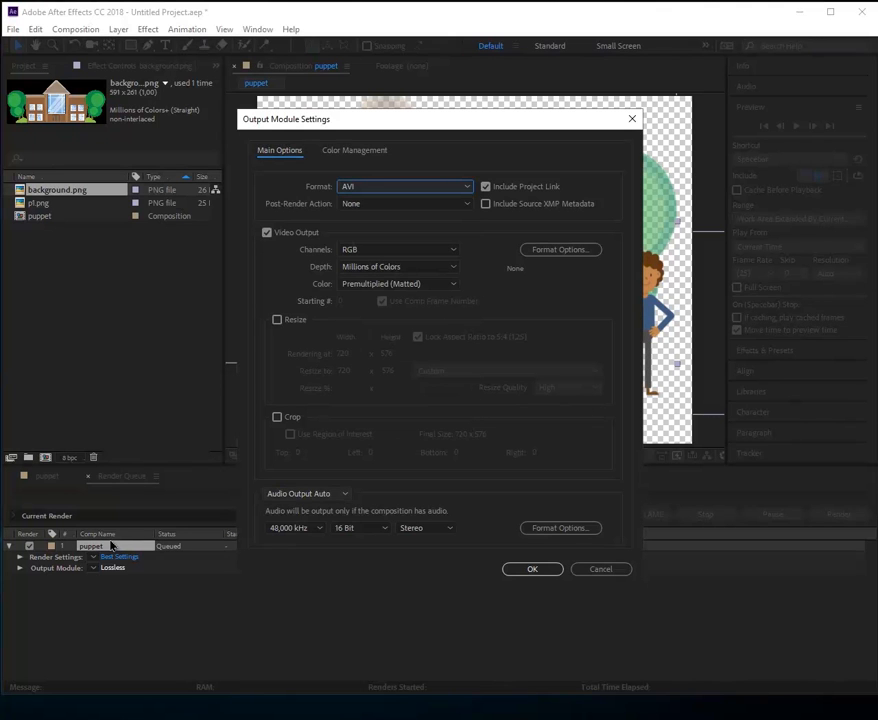
left_click(307, 493)
left_click(306, 508)
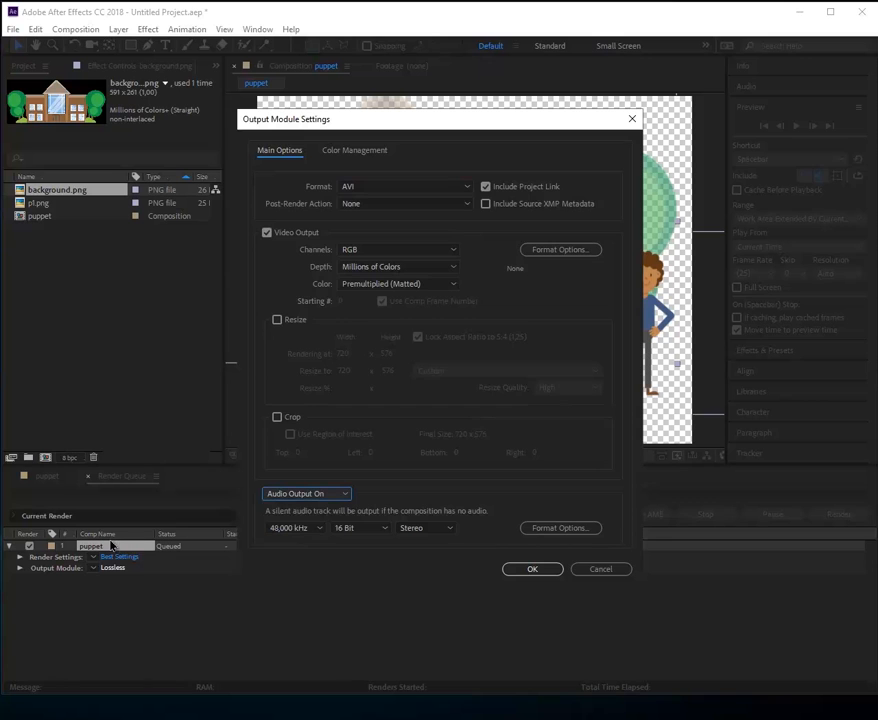
left_click(532, 568)
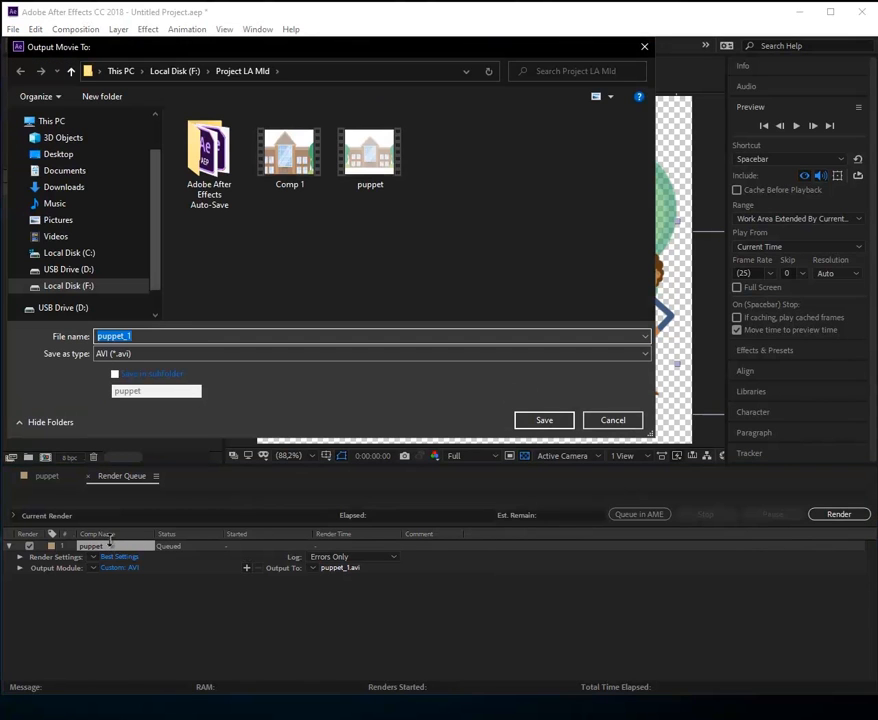
Name the output movie puppet.avi, replacing the existing file, and start rendering the queued composition.
key("End")
key("BackSpace")
key("BackSpace")
key("Escape")
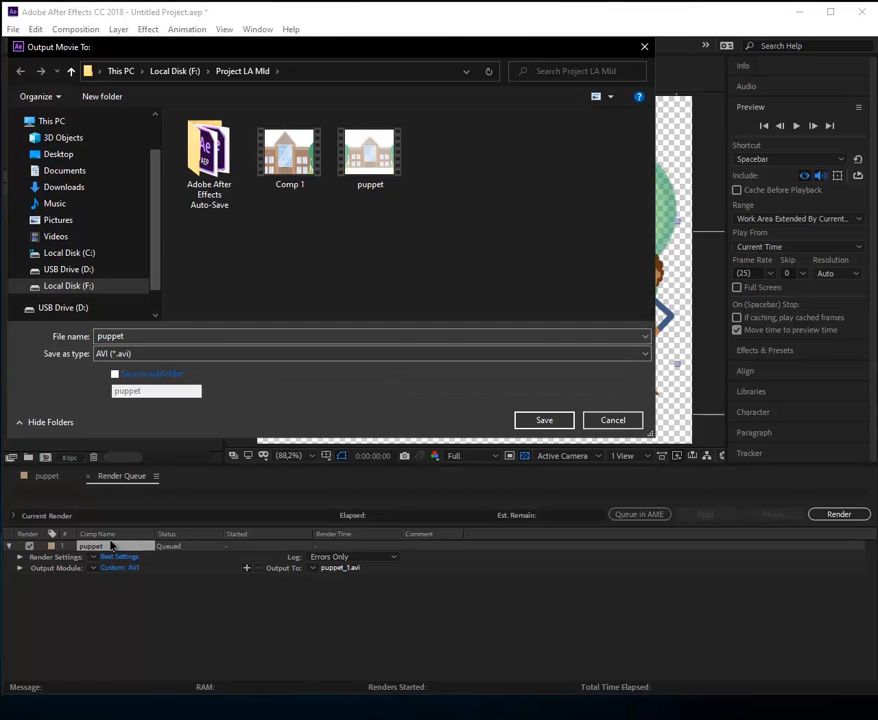
key("Return")
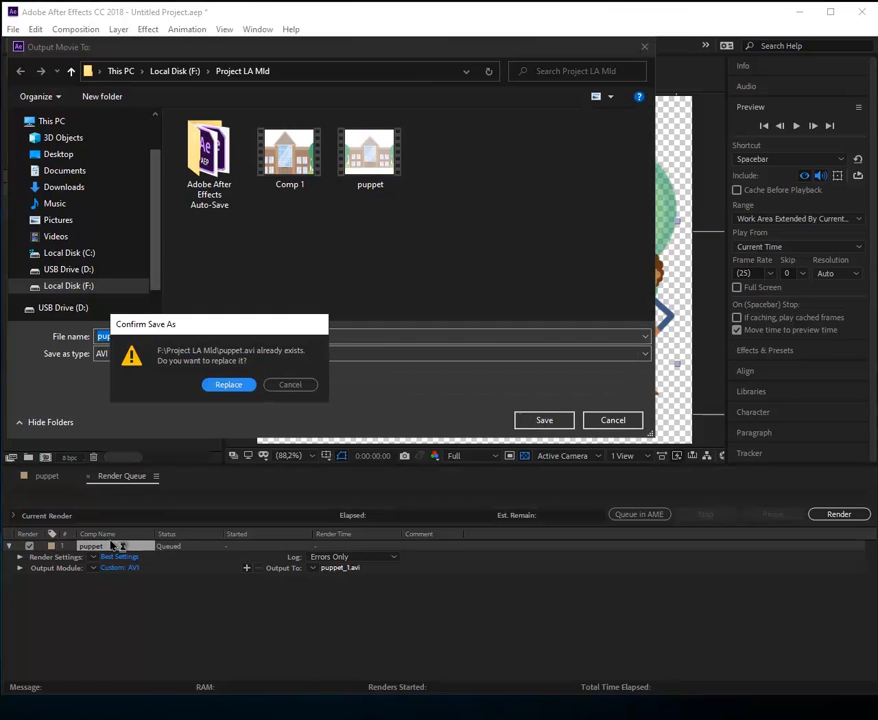
key("Return")
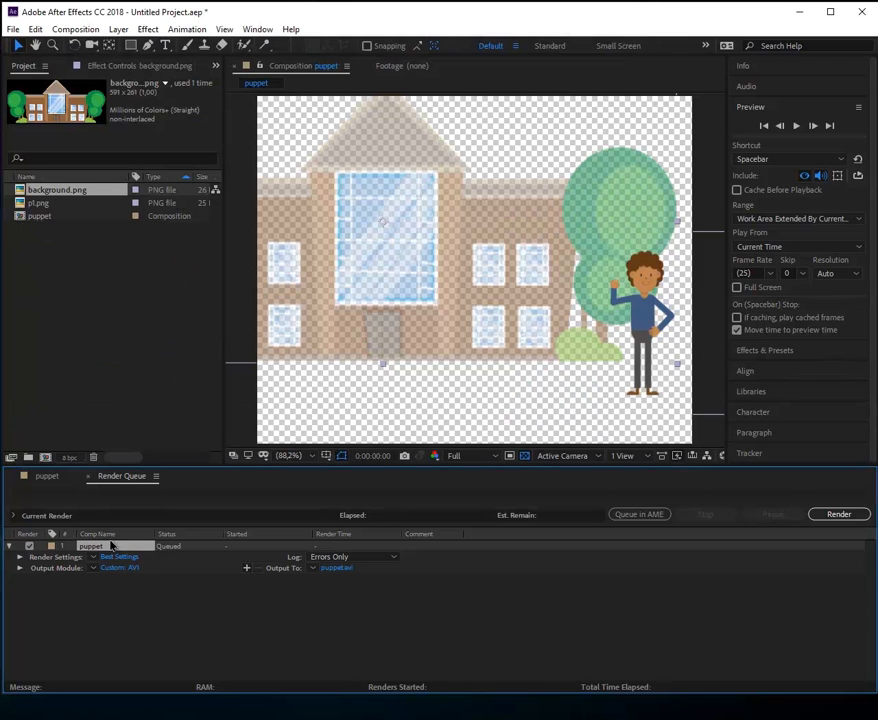
key("Return")
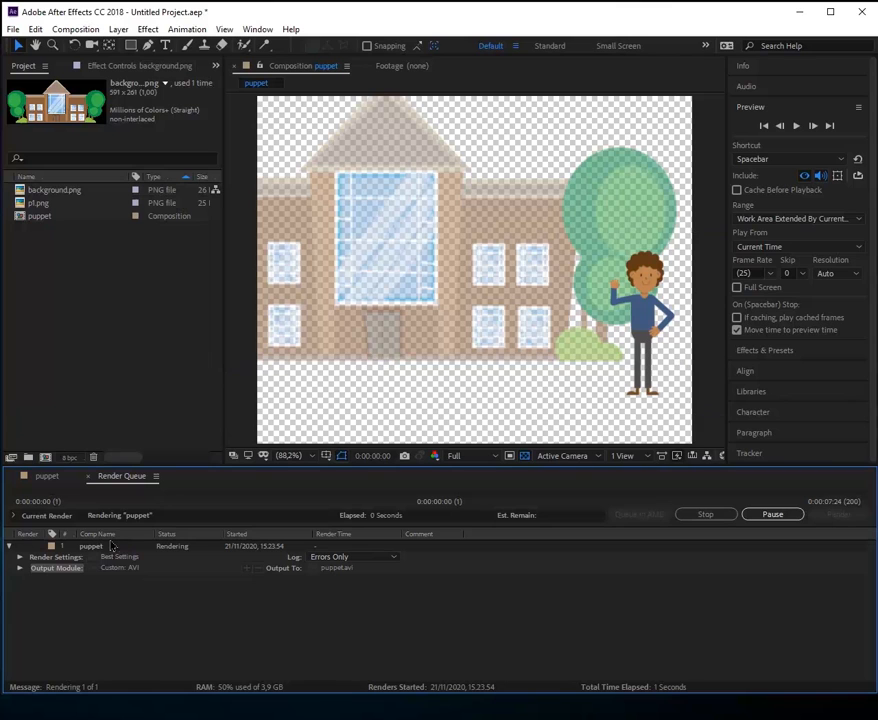